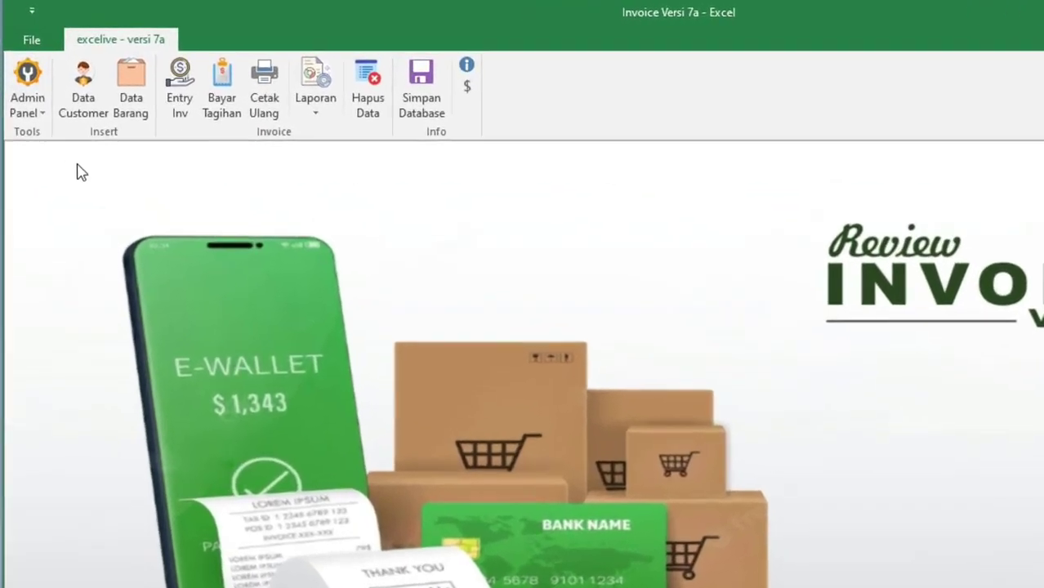
Glance at the app's admin options and reports list, closing each without choosing anything
left_click(36, 124)
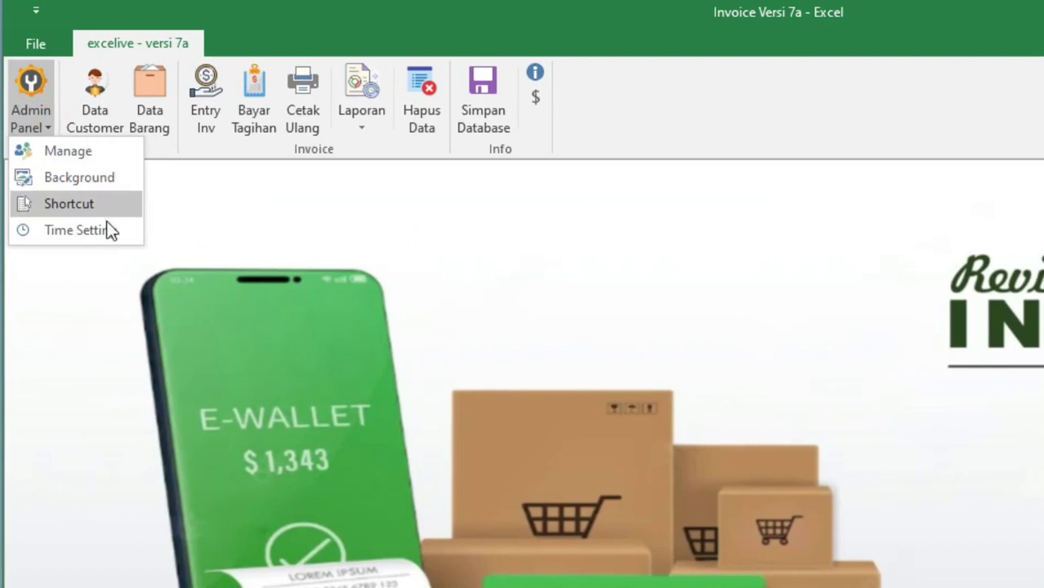
left_click(275, 207)
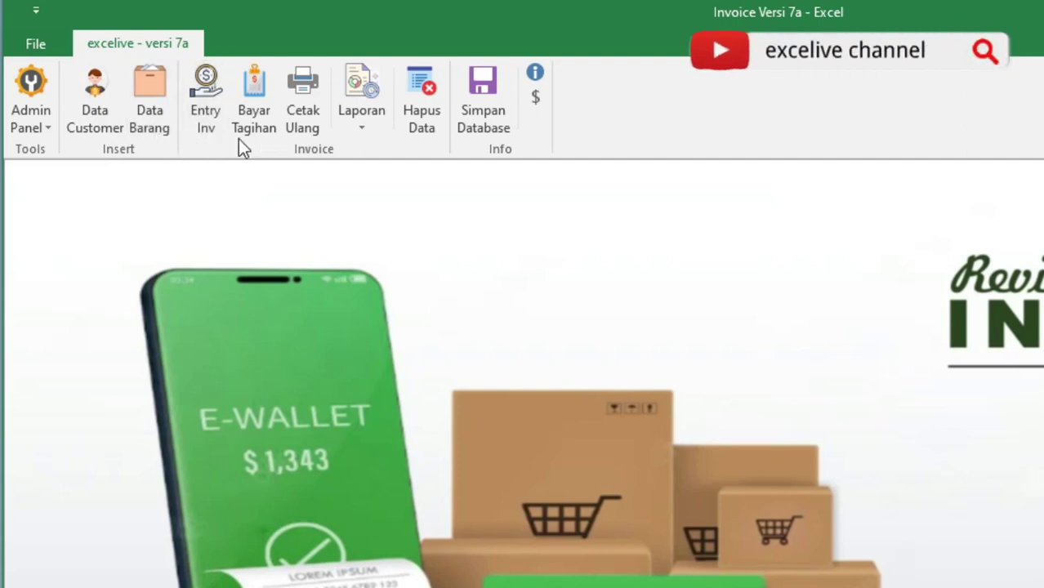
left_click(362, 122)
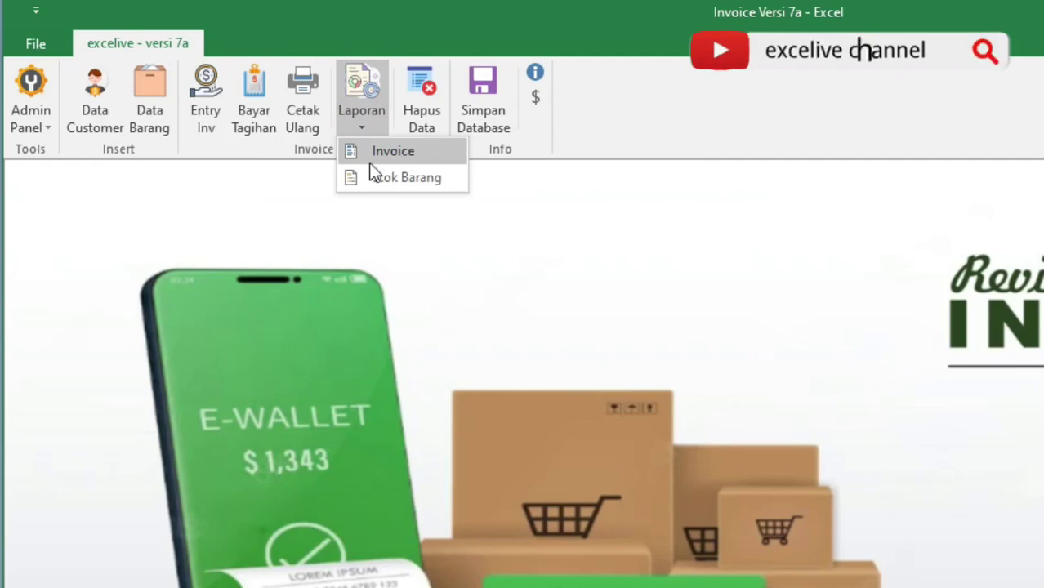
left_click(579, 181)
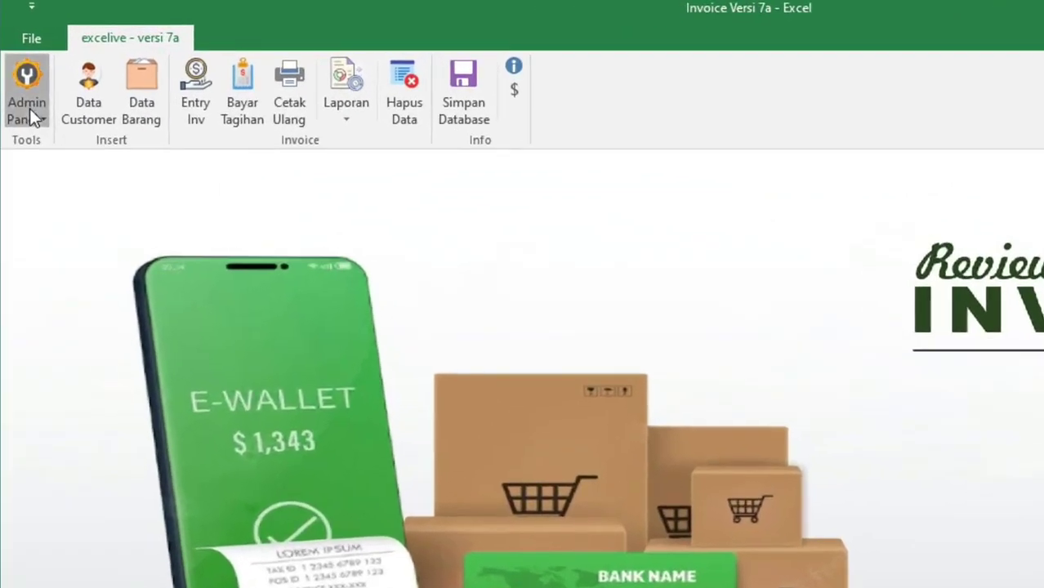
Open the Admin Tools window from the admin options and move it up and left
left_click(21, 89)
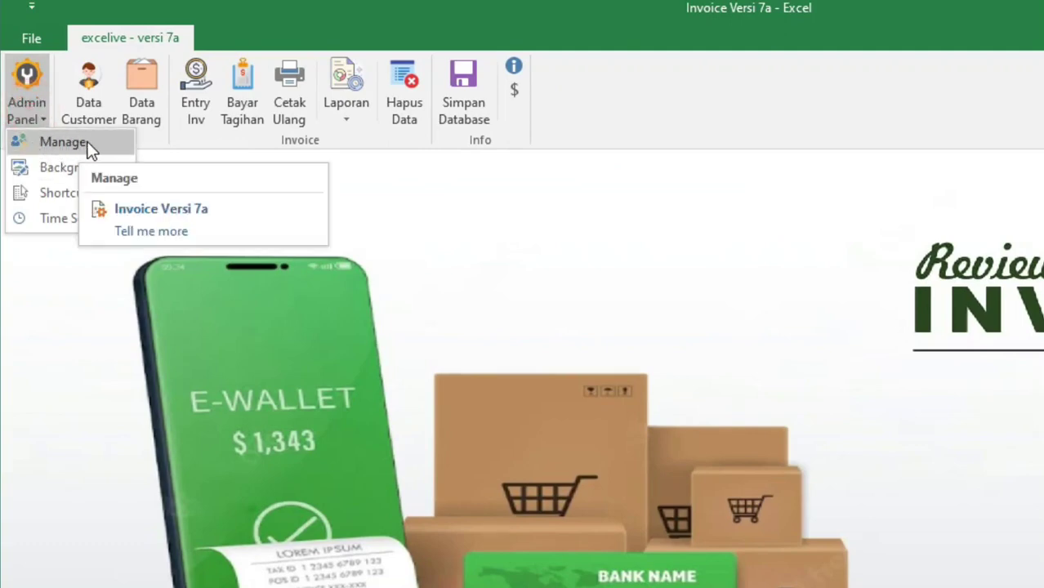
left_click(65, 143)
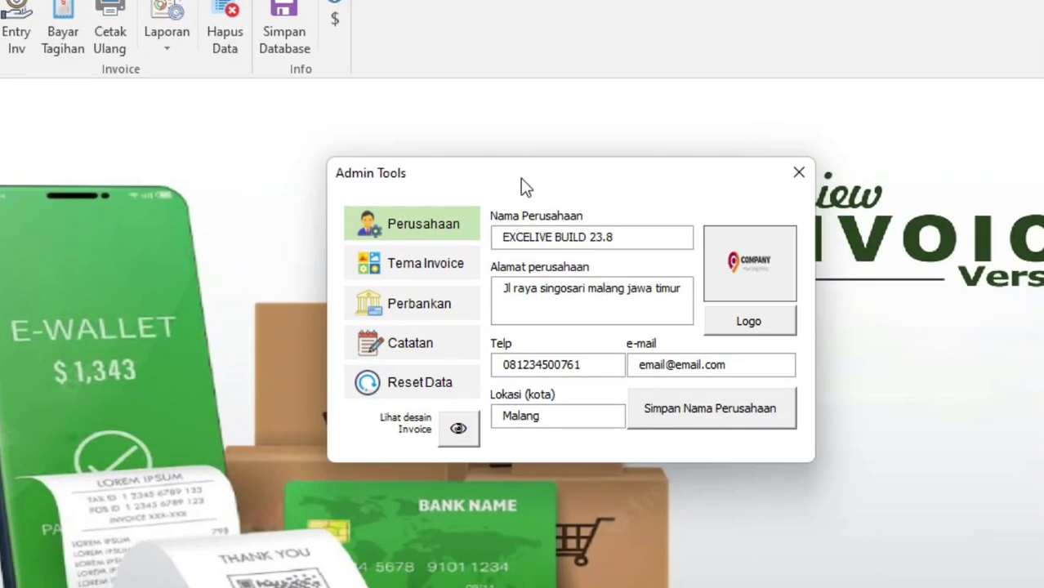
left_click_drag(521, 178, 422, 170)
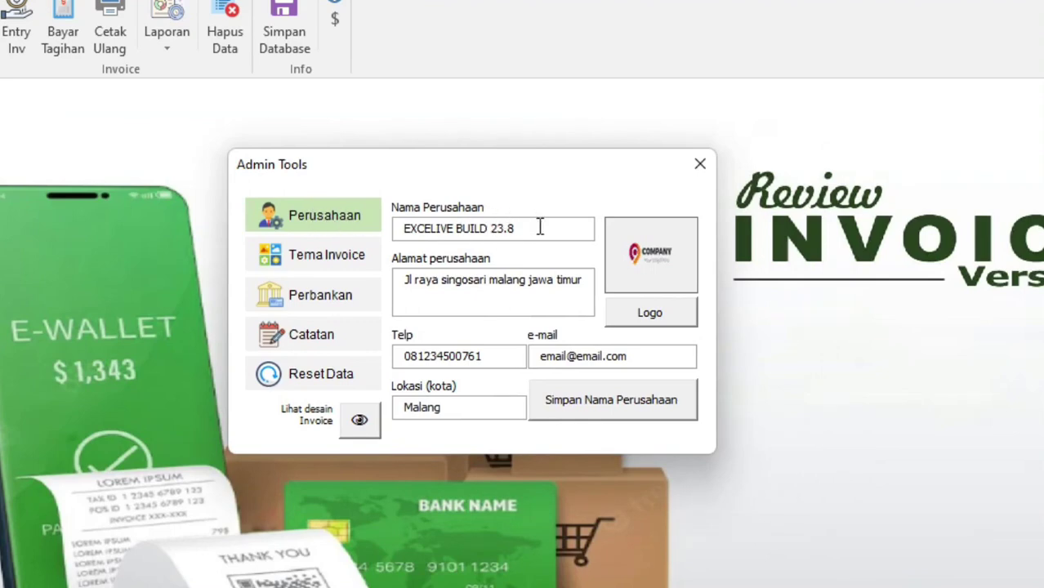
Review the company name, address, phone, e-mail and city fields, then view the Tema Invoice settings
left_click_drag(539, 228, 392, 231)
left_click_drag(560, 283, 400, 294)
left_click_drag(490, 356, 396, 360)
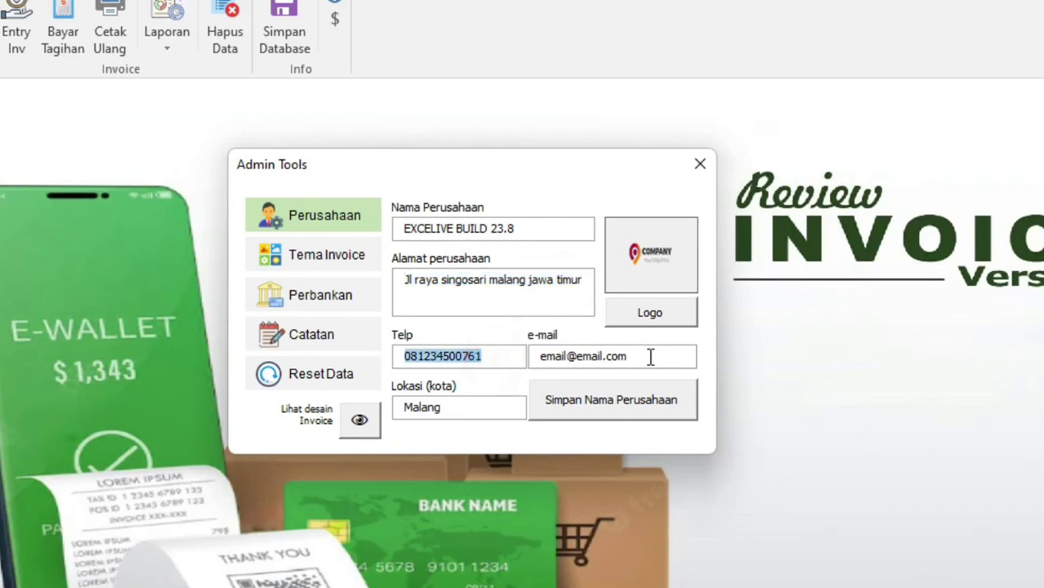
left_click_drag(650, 357, 503, 361)
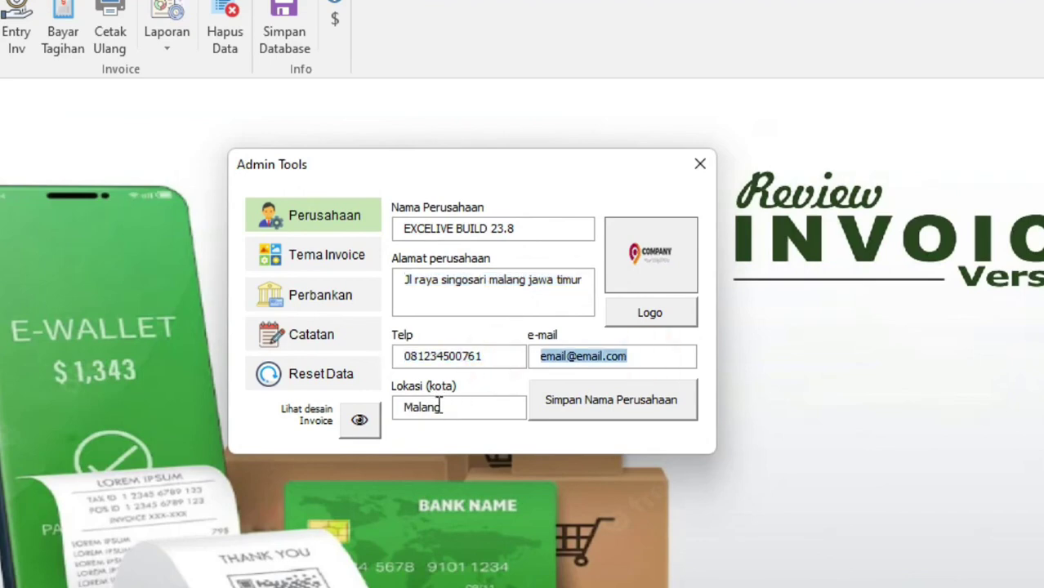
left_click_drag(475, 408, 400, 410)
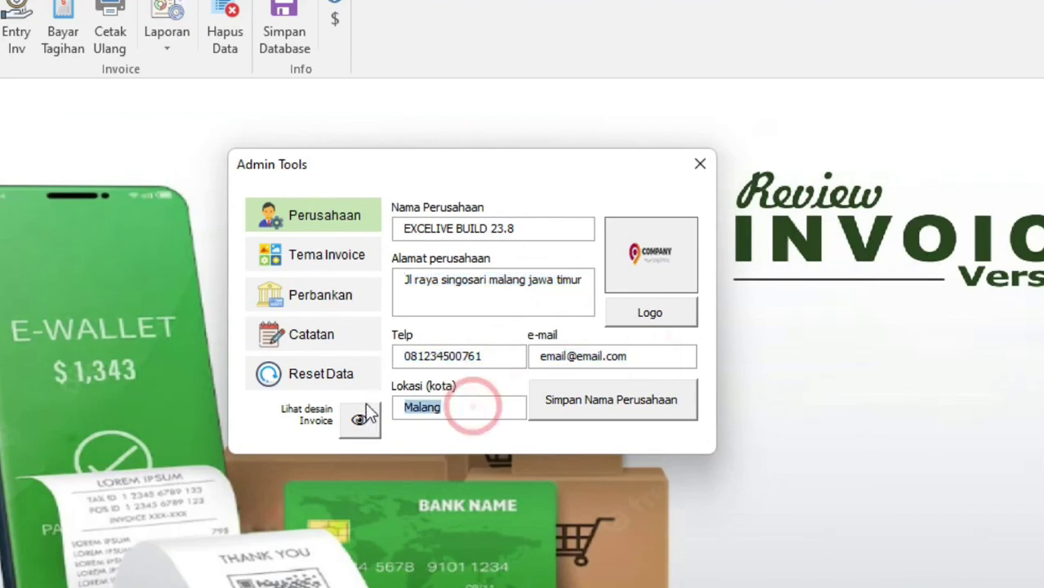
left_click(459, 409)
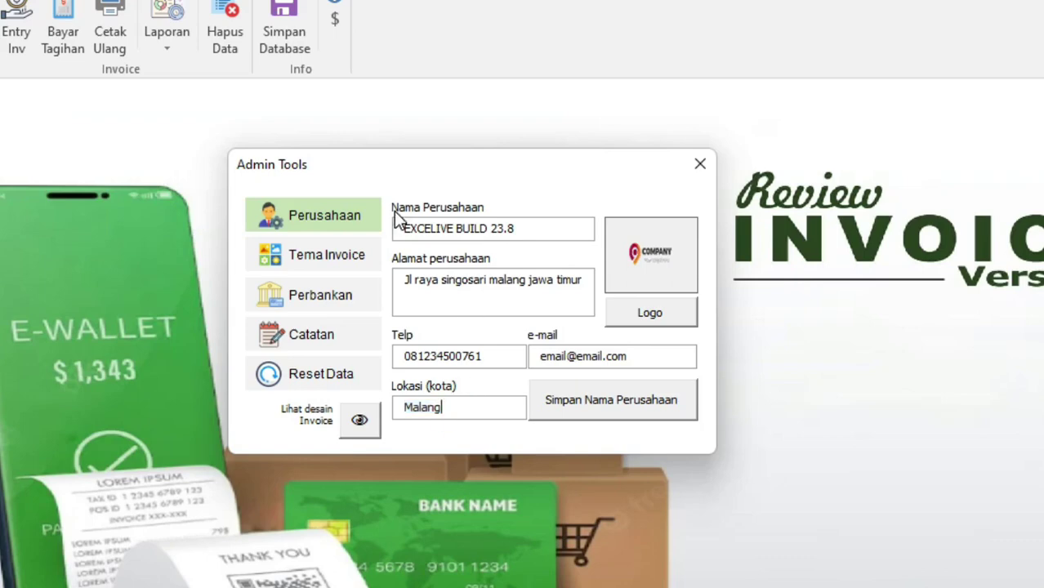
left_click(359, 270)
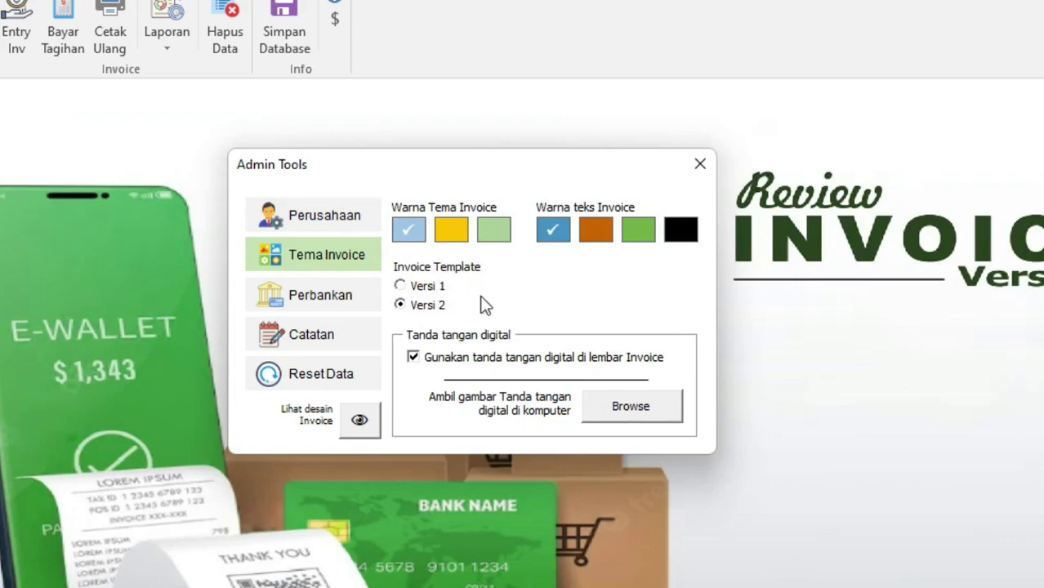
Review the Perbankan settings for the BCA and MANDIRI accounts, cancelling the bank logo picker
left_click(360, 295)
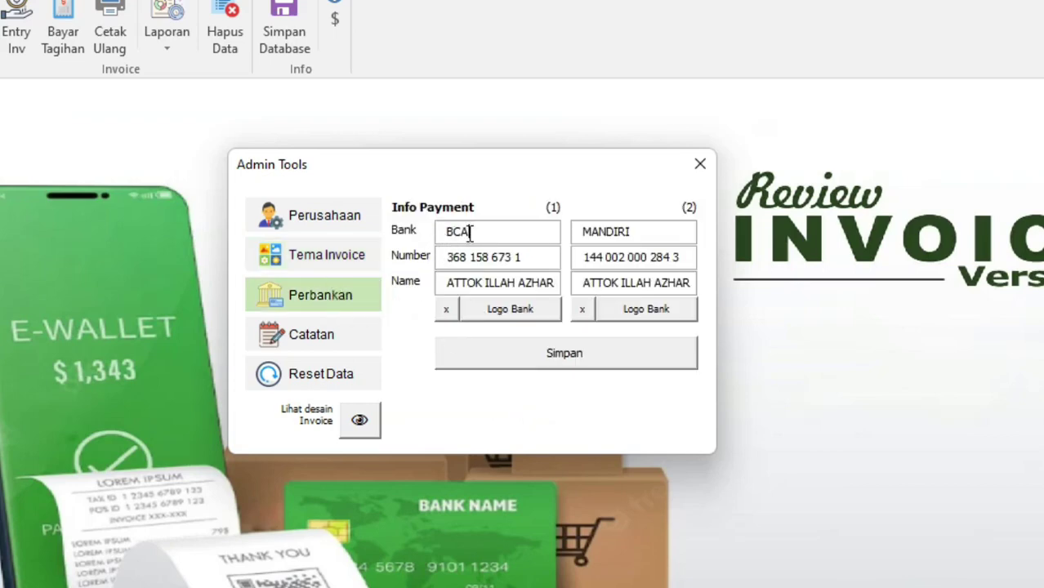
key("Tab")
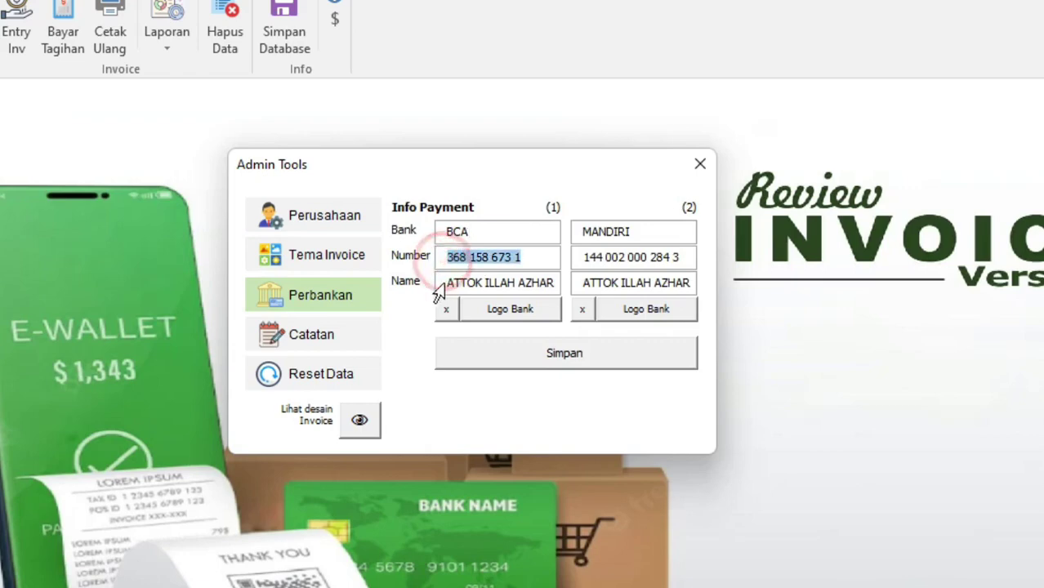
key("Tab")
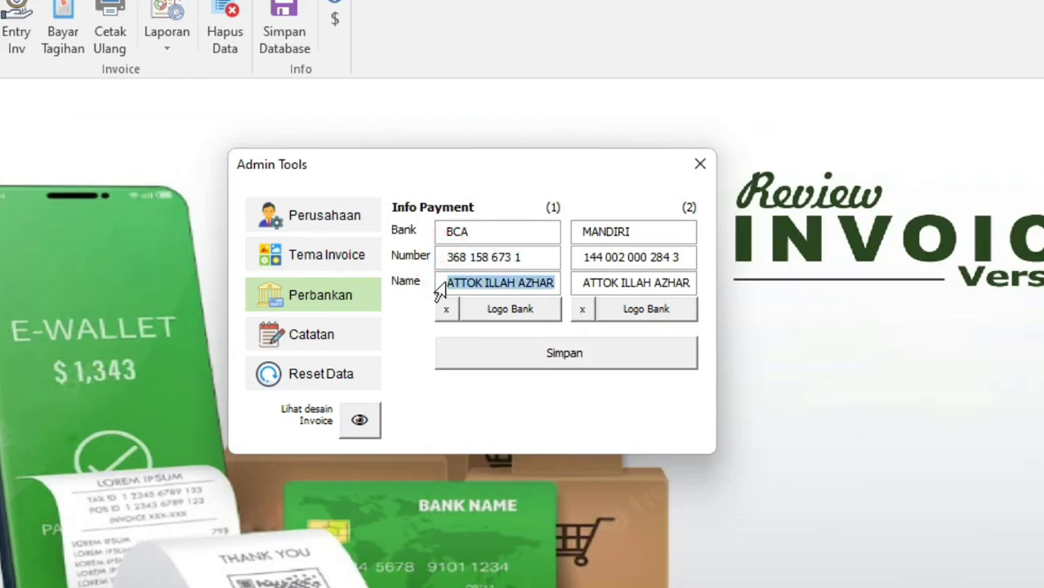
left_click(507, 311)
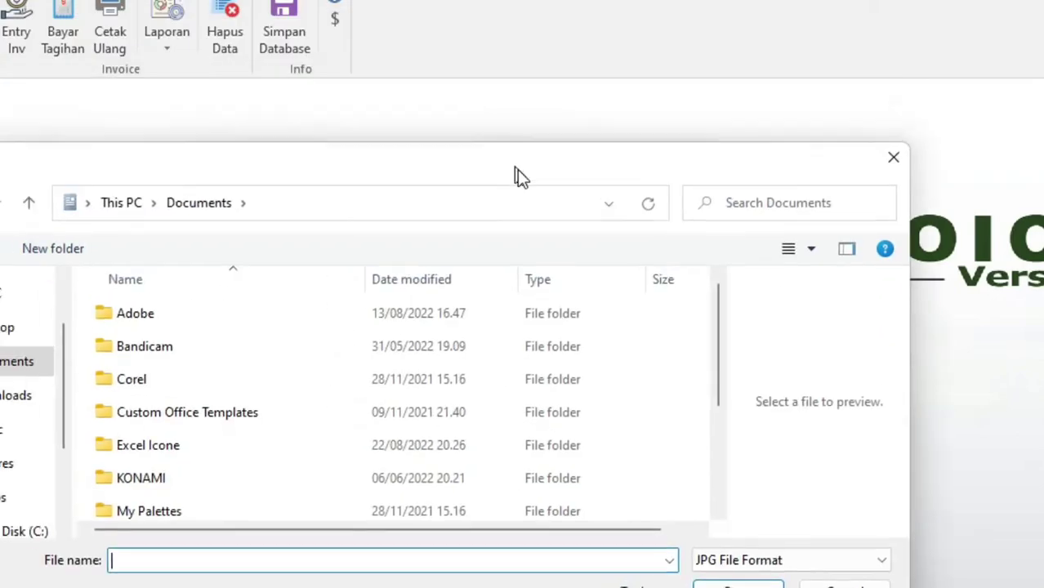
left_click(897, 157)
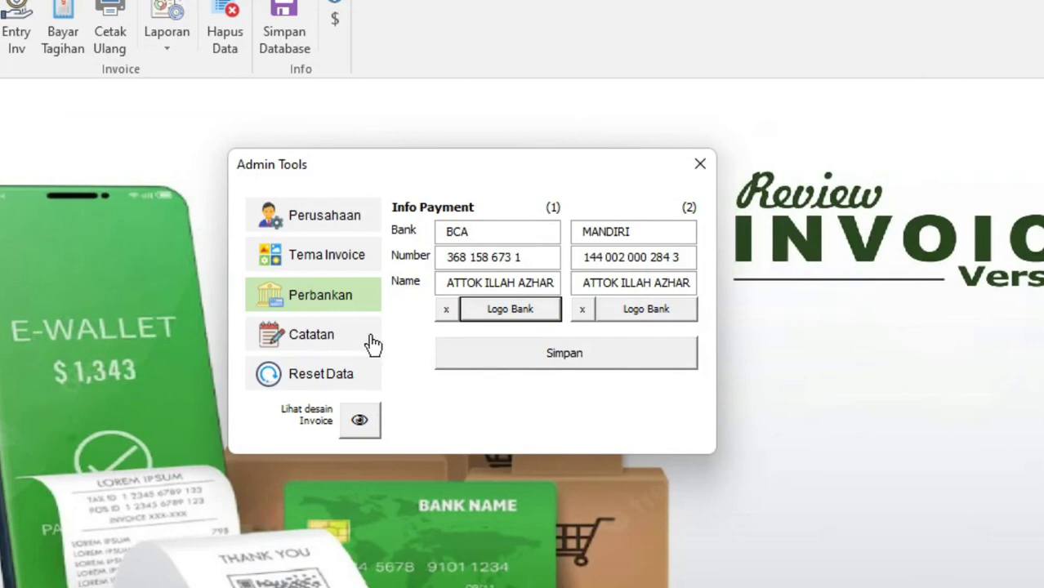
Check the Catatan issuer and 'Content Creator' position, then cycle through every settings page back to Catatan
left_click(372, 344)
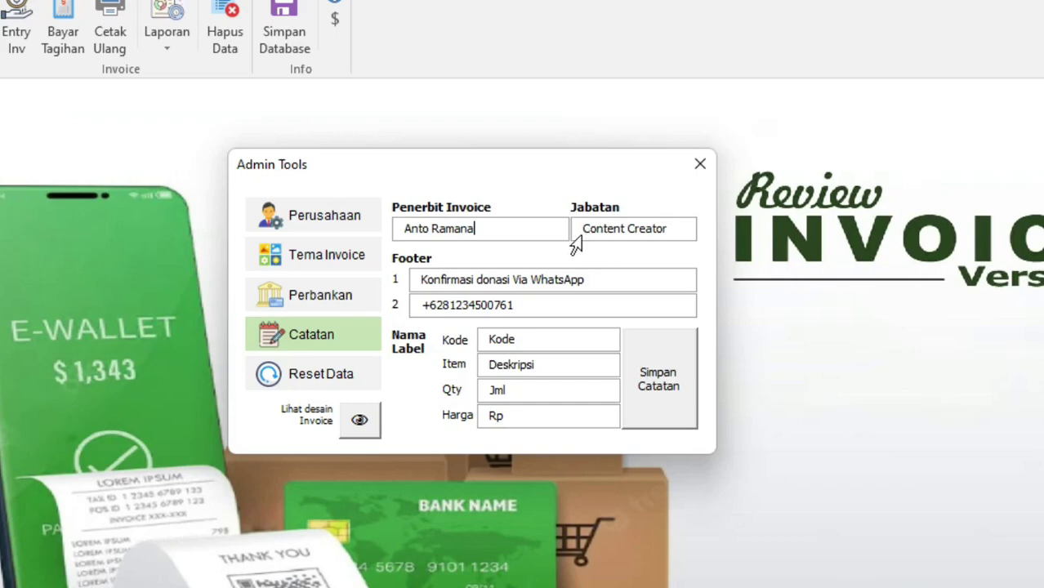
left_click(400, 229)
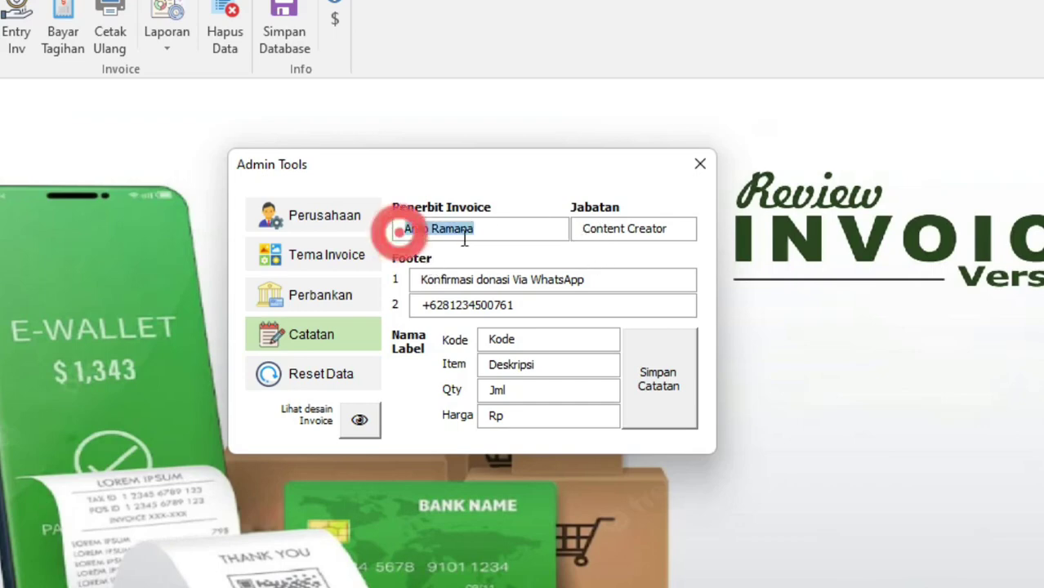
left_click(578, 230)
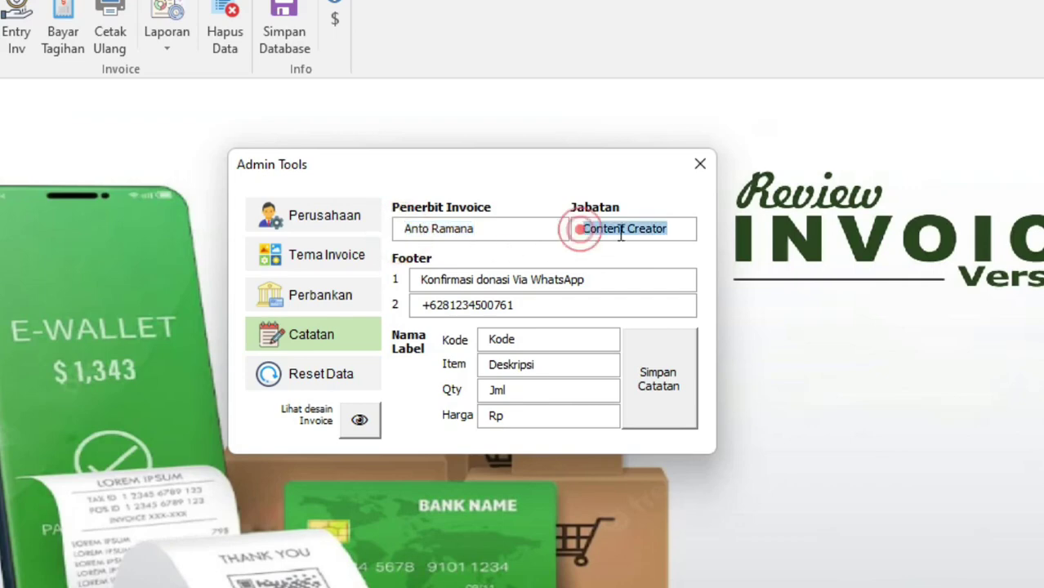
left_click(693, 228)
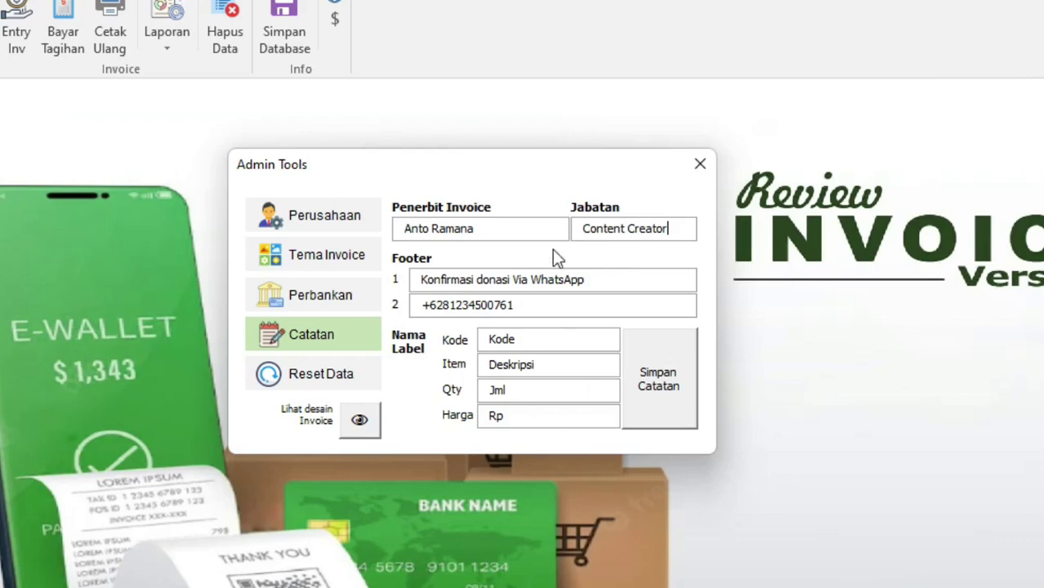
left_click(343, 223)
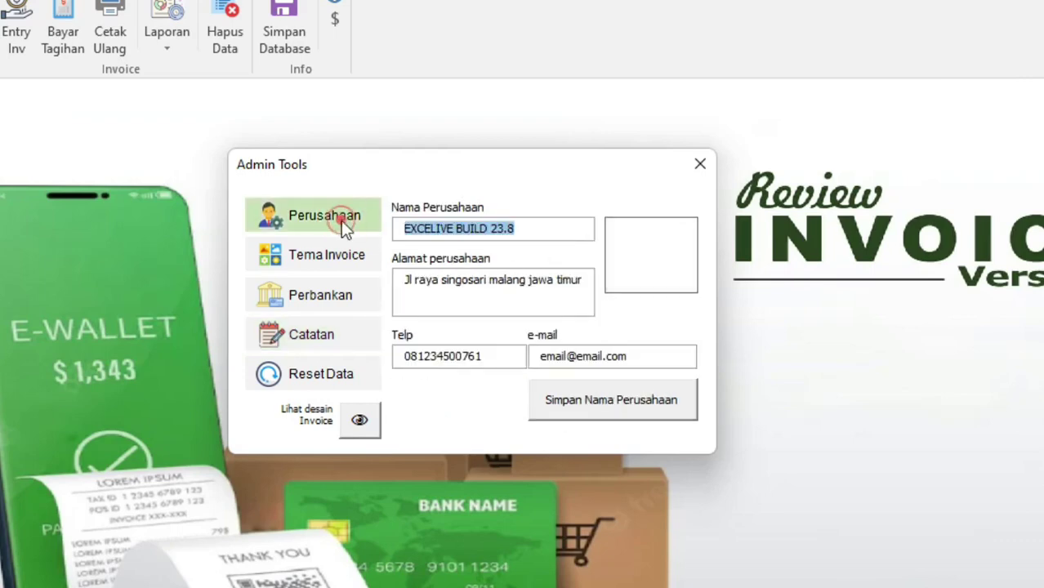
left_click(333, 269)
left_click(323, 300)
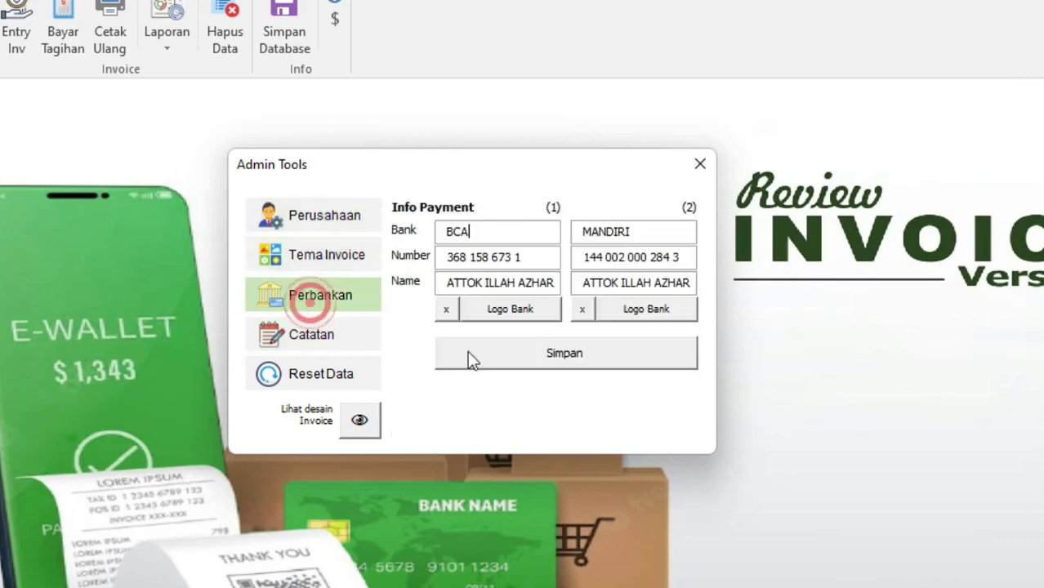
left_click(310, 342)
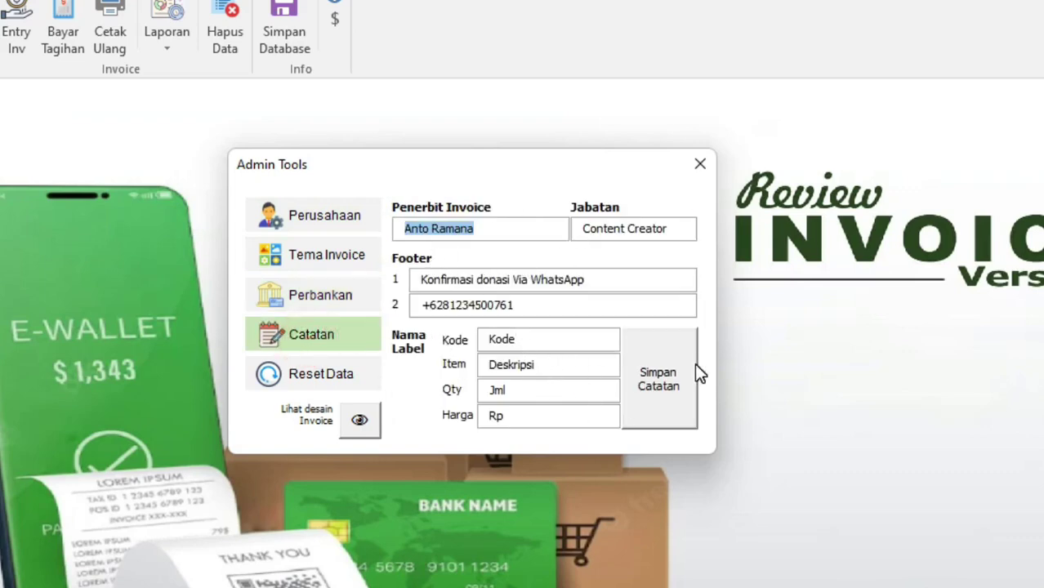
Preview the invoice design, zooming in and scrolling through header, payment details and signature
left_click(360, 420)
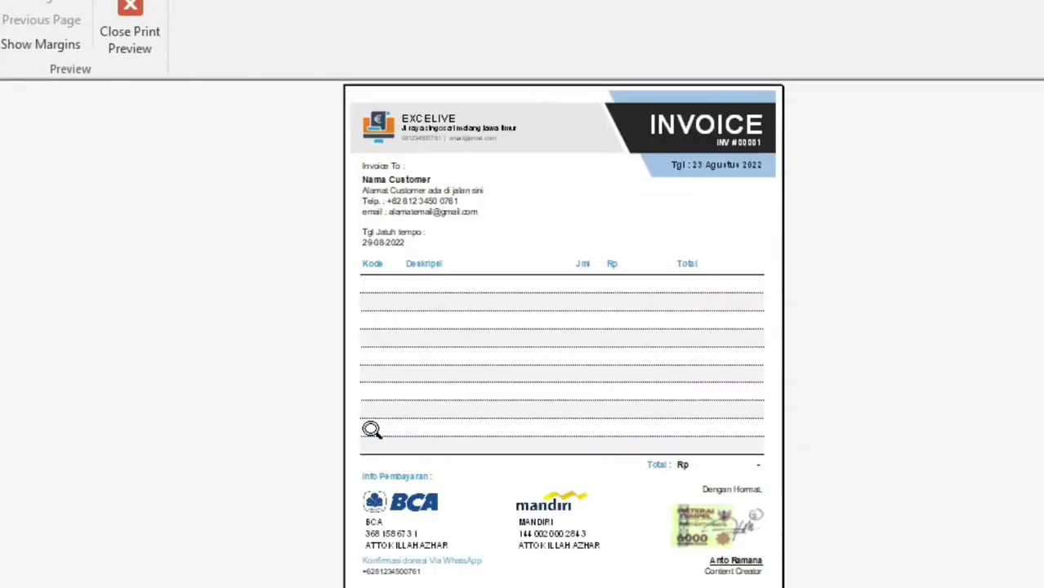
left_click(442, 241)
scroll(421, 216, "up", 5)
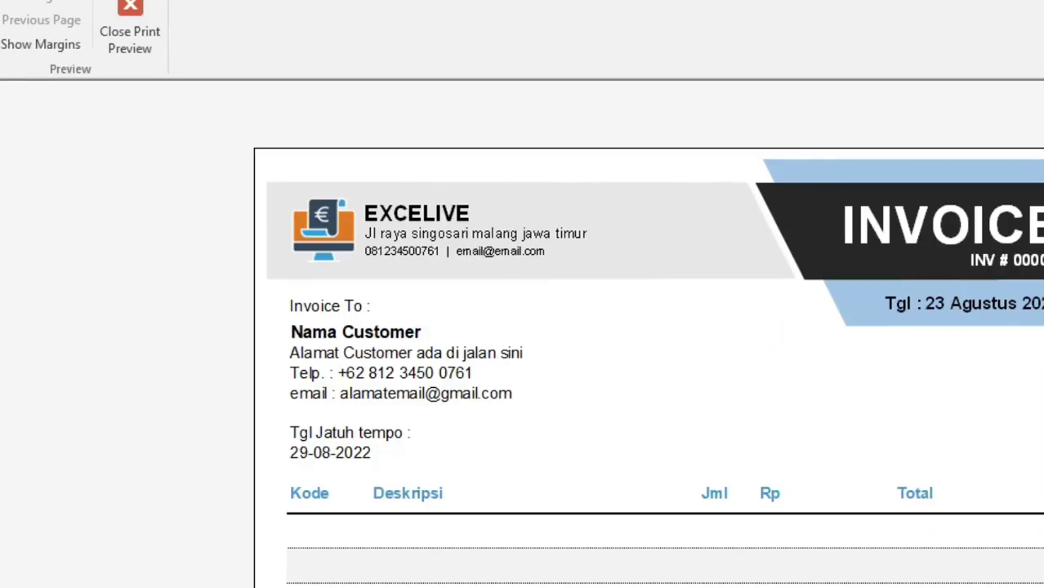
scroll(619, 203, "down", 3)
scroll(441, 322, "down", 1)
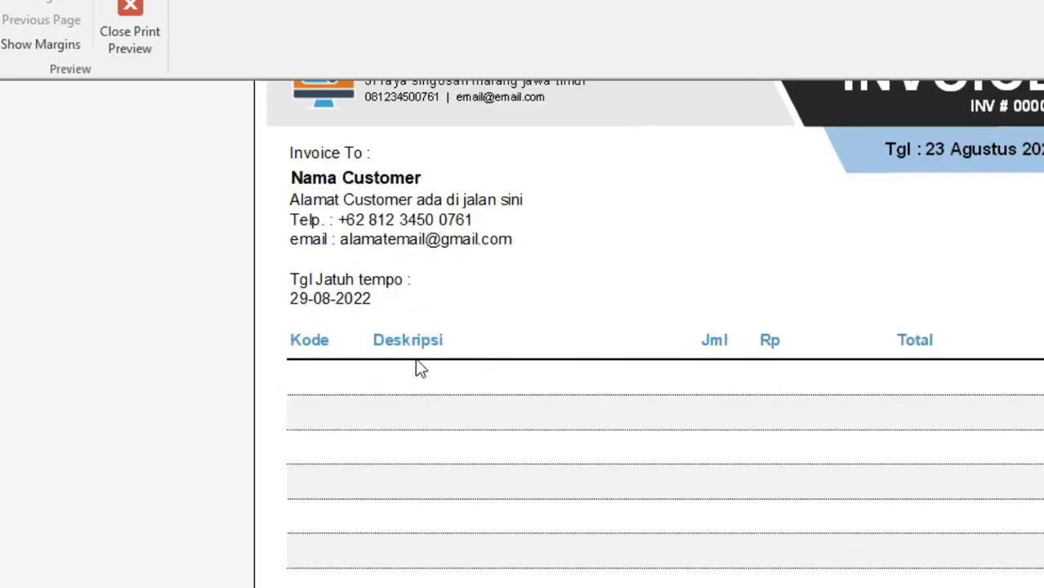
scroll(948, 372, "down", 3)
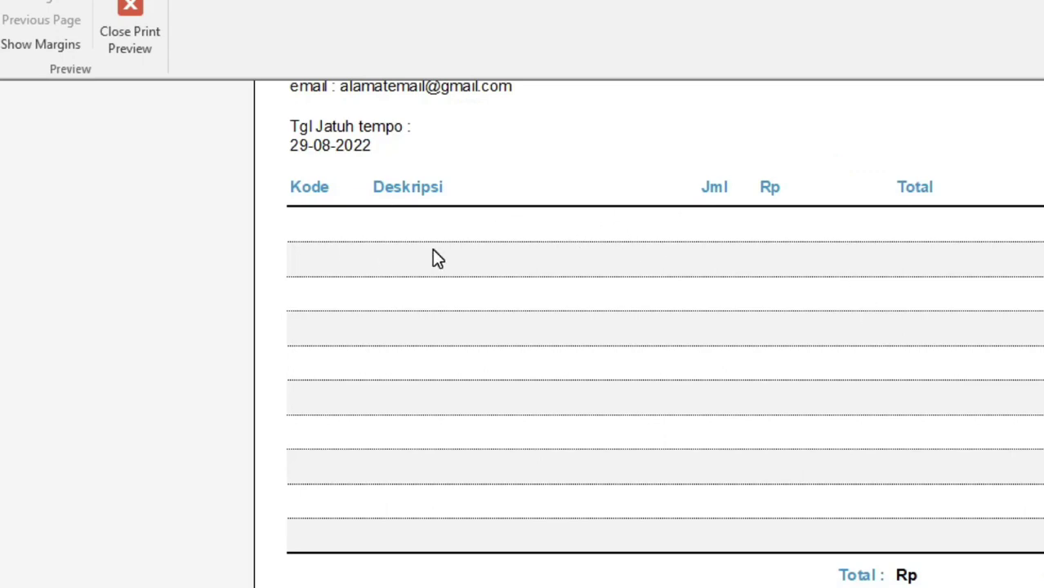
scroll(447, 329, "down", 5)
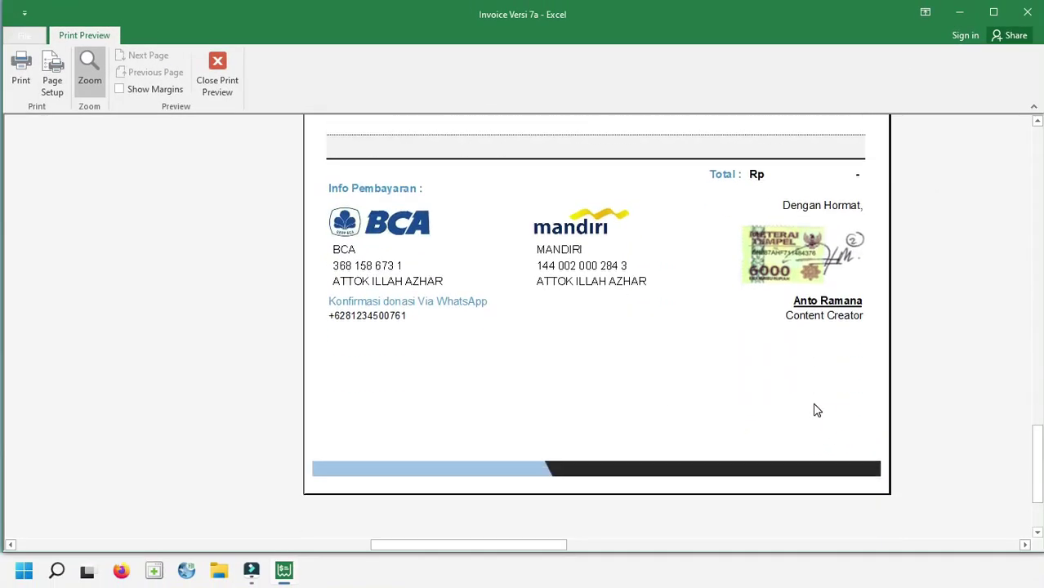
left_click(227, 67)
Open Admin Tools on the Catatan notes settings
left_click(22, 80)
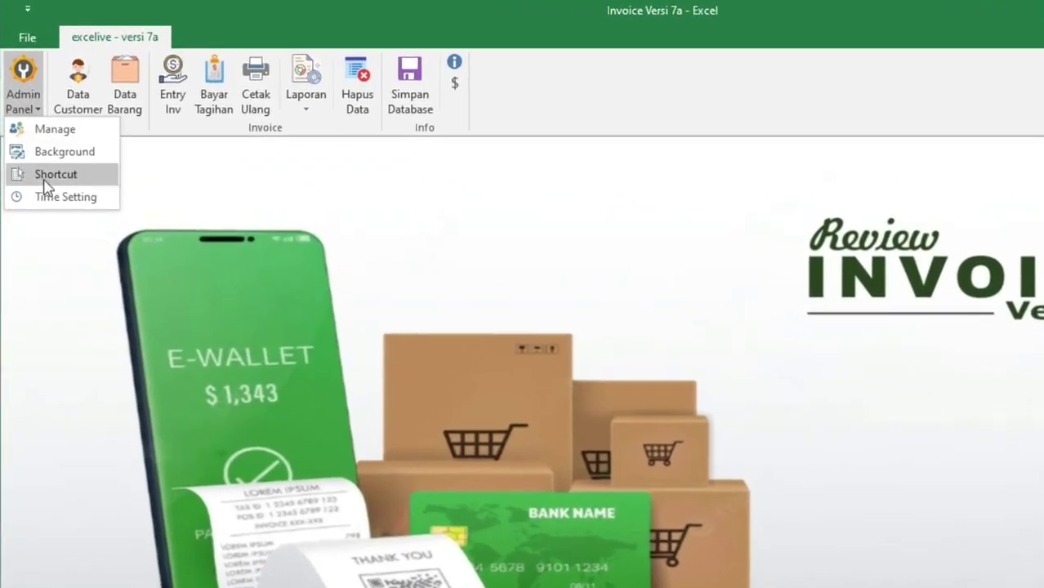
left_click(62, 129)
left_click(539, 369)
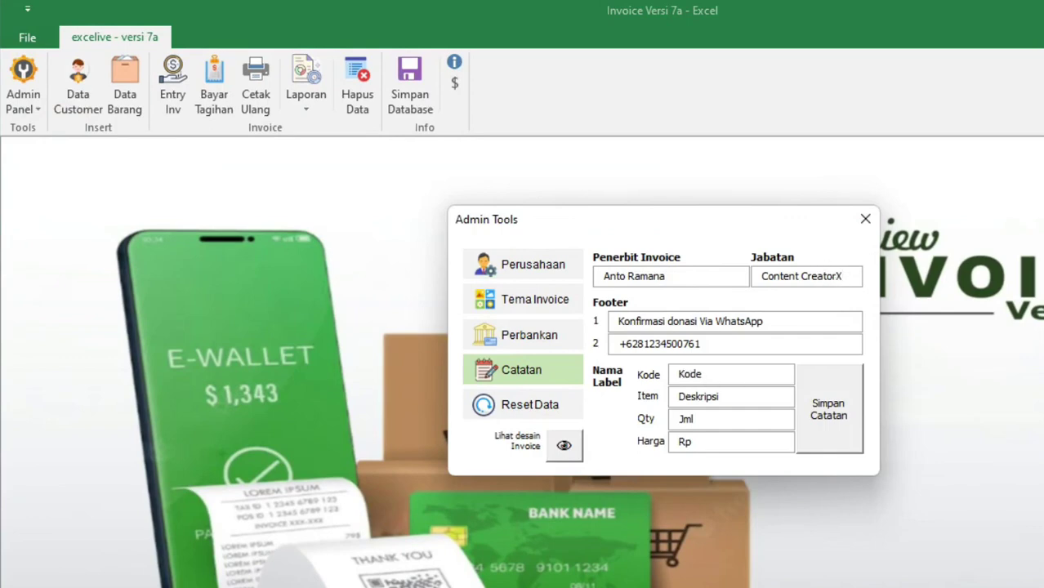
Append X to the column labels (Kode X, Deskripsi X, Jml X, Rp X) and save the notes
type("X")
left_click(750, 392)
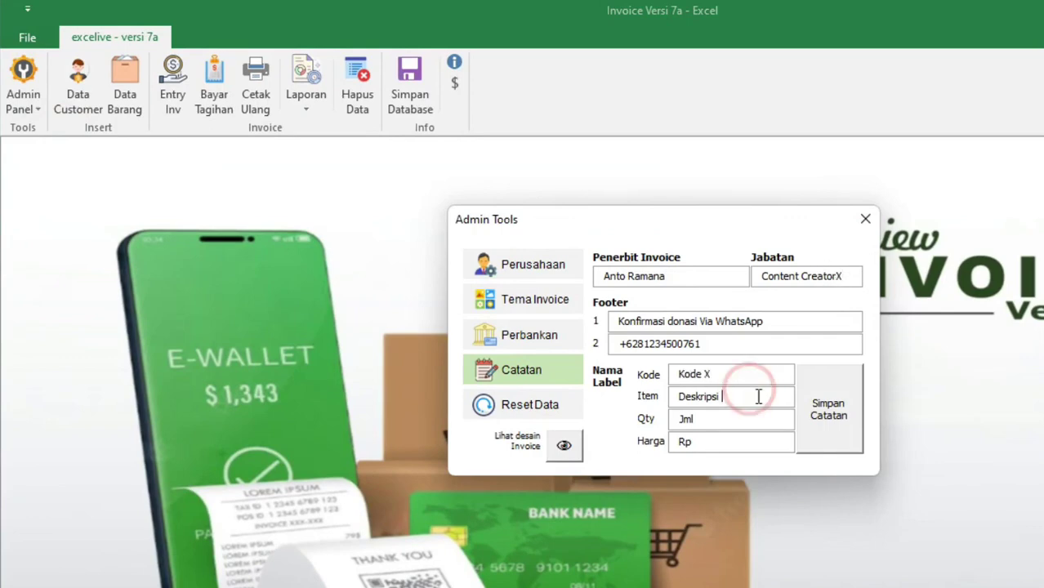
type("X")
left_click(741, 418)
type("X")
left_click(717, 441)
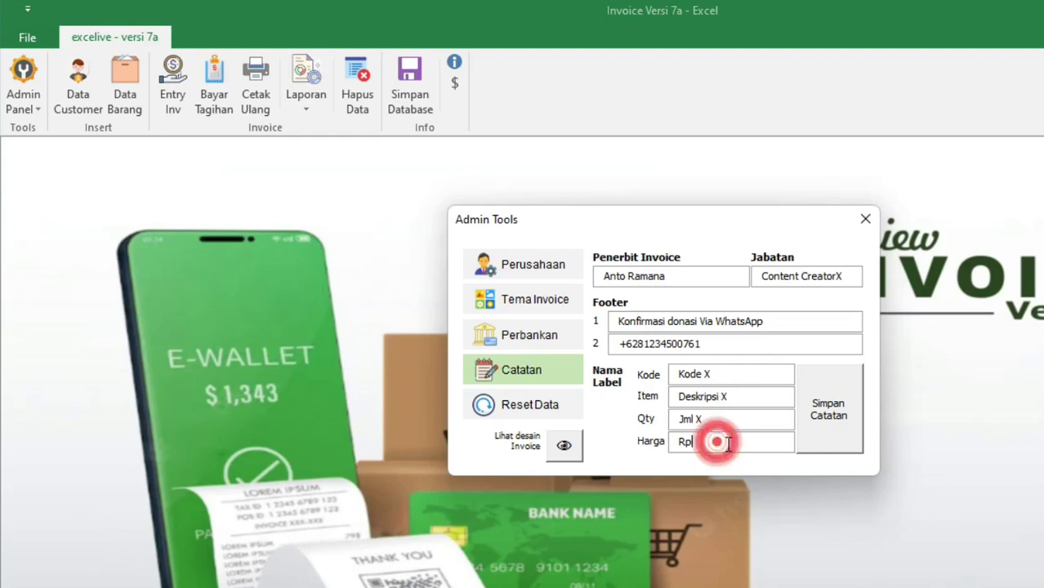
type("X")
left_click(832, 412)
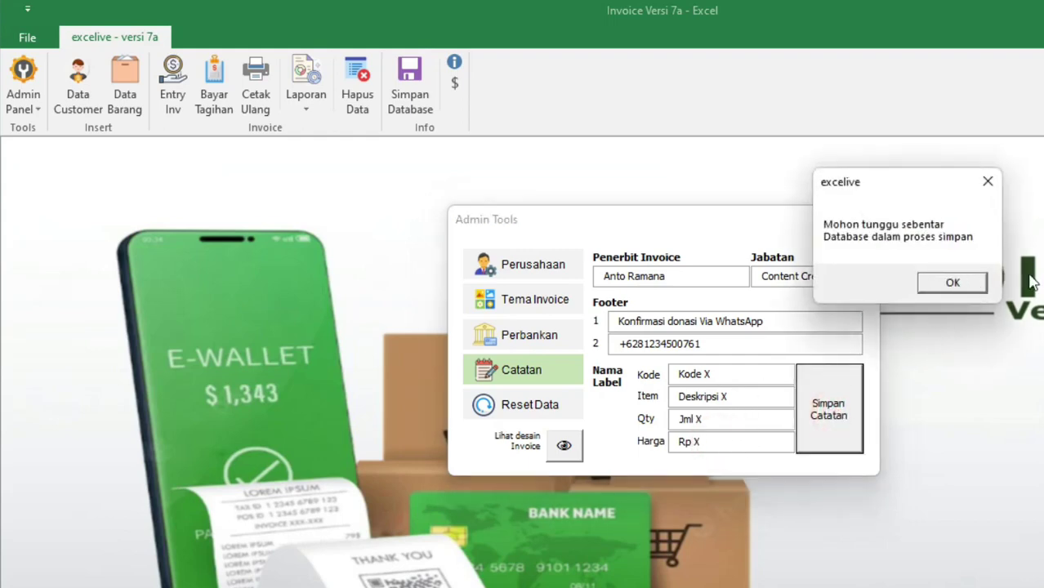
left_click(980, 277)
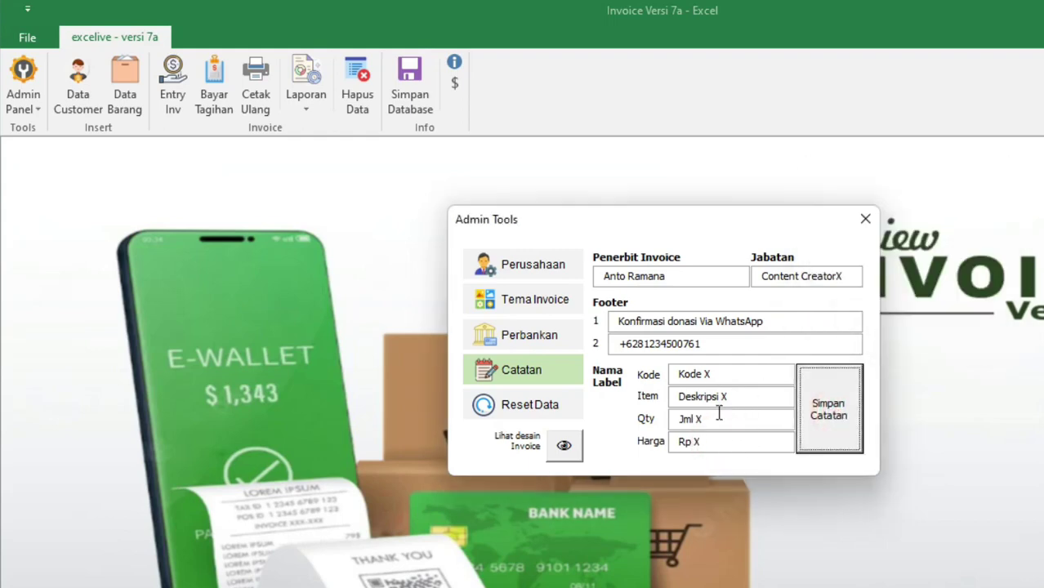
Preview the invoice to confirm the headings Deskripsi X, Jml X and Rp X, then close it
left_click(571, 458)
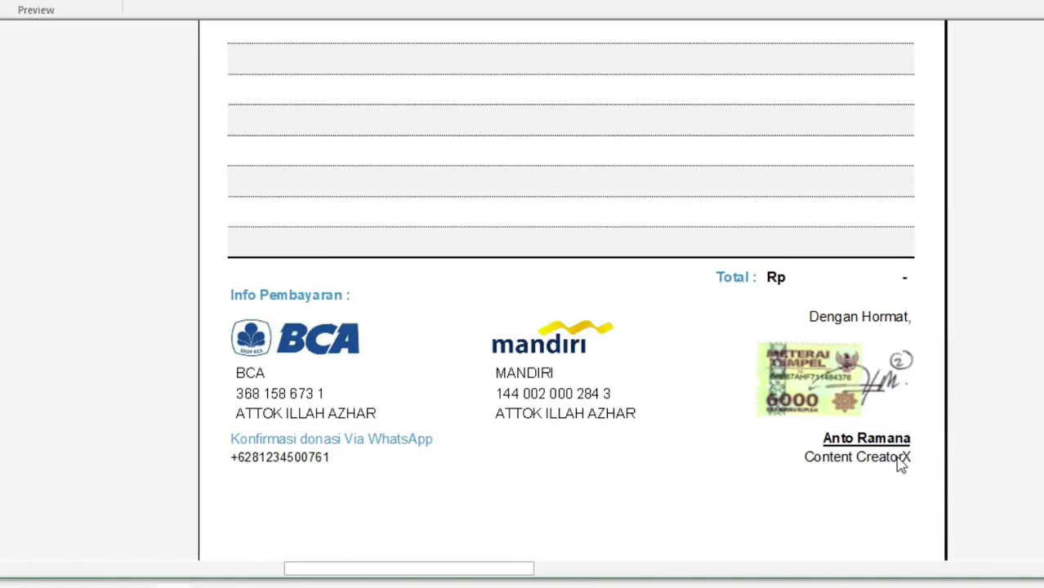
scroll(898, 463, "up", 5)
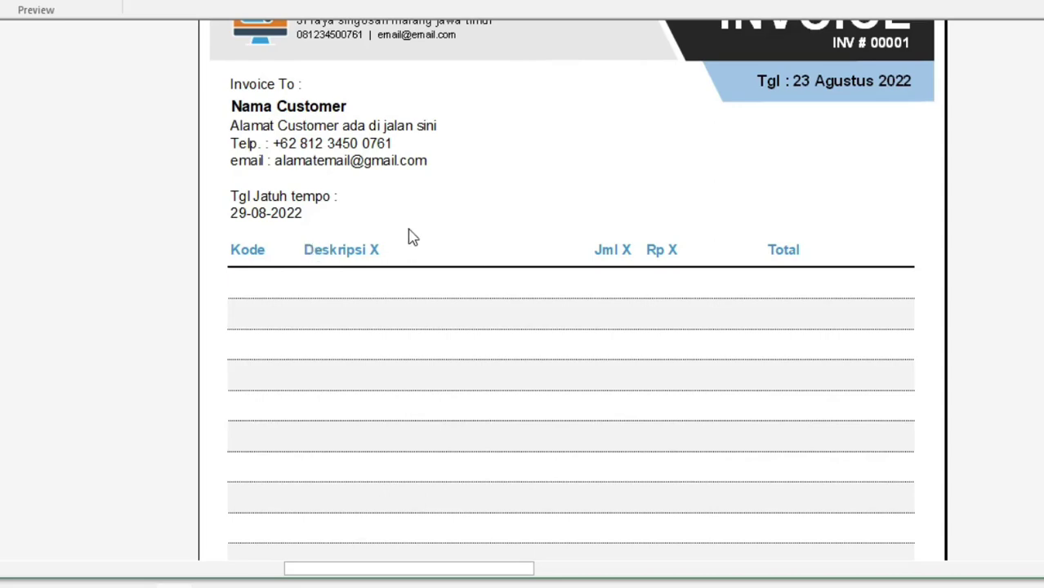
scroll(409, 233, "up", 3)
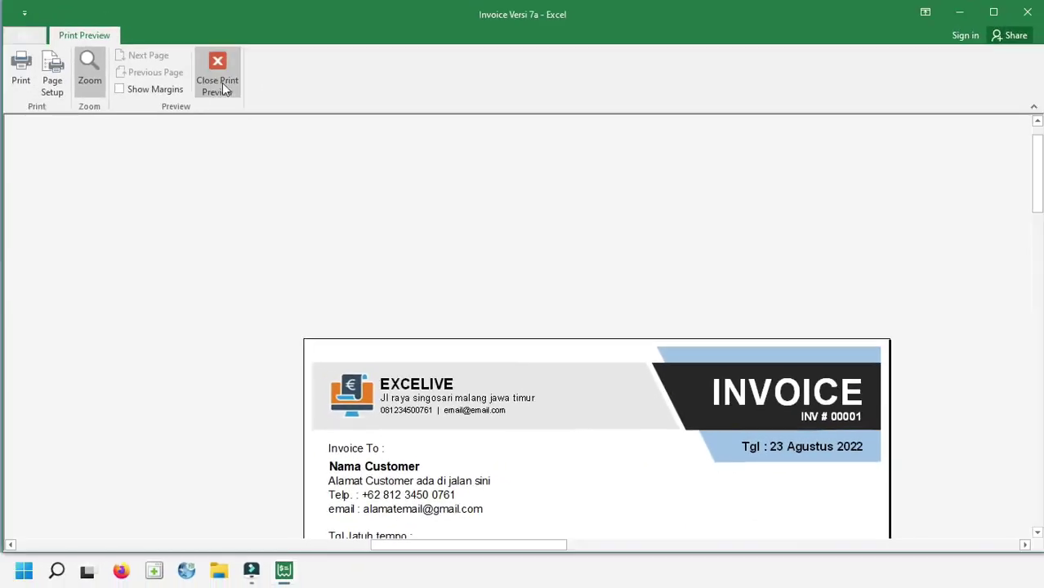
left_click(219, 75)
left_click(24, 80)
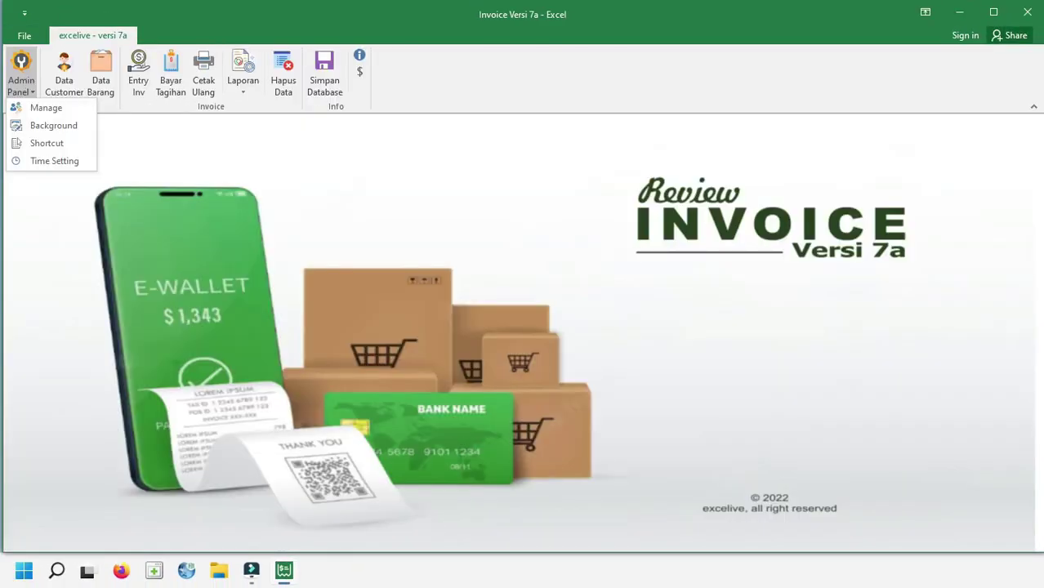
Start the Admin Panel background change but answer No, keeping the original background image
left_click(65, 127)
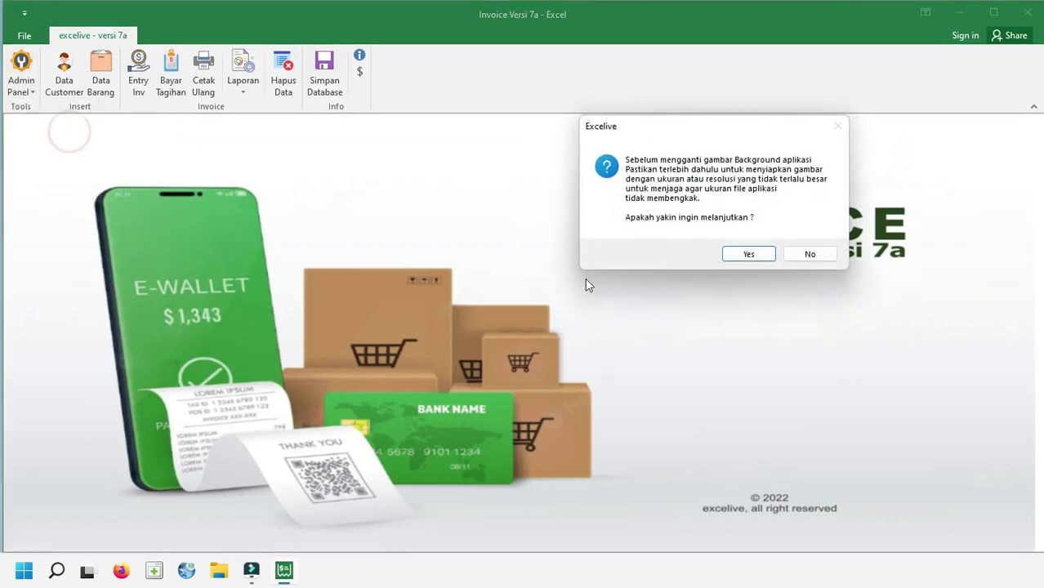
left_click_drag(691, 133, 553, 159)
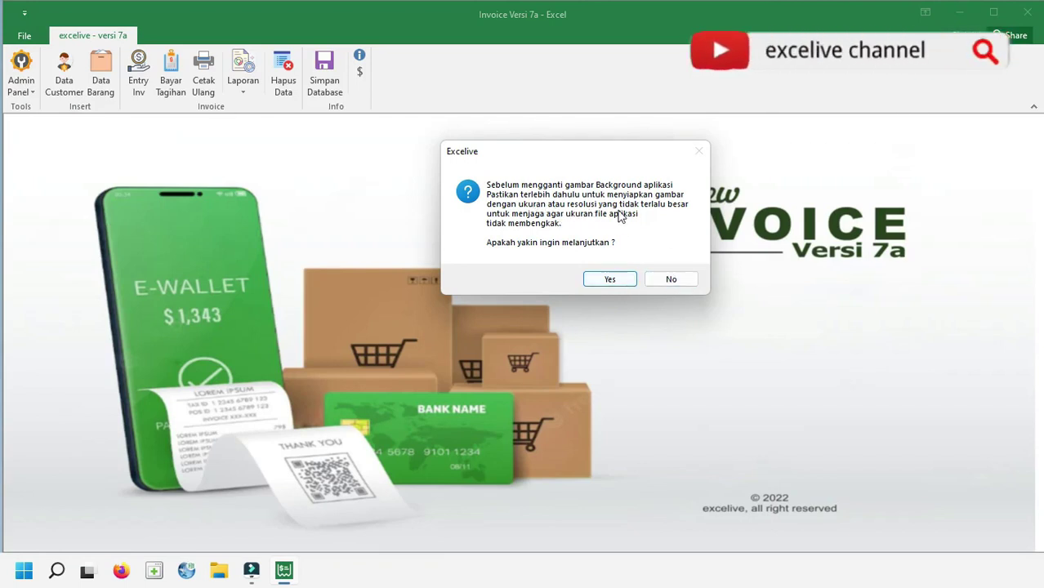
left_click(670, 279)
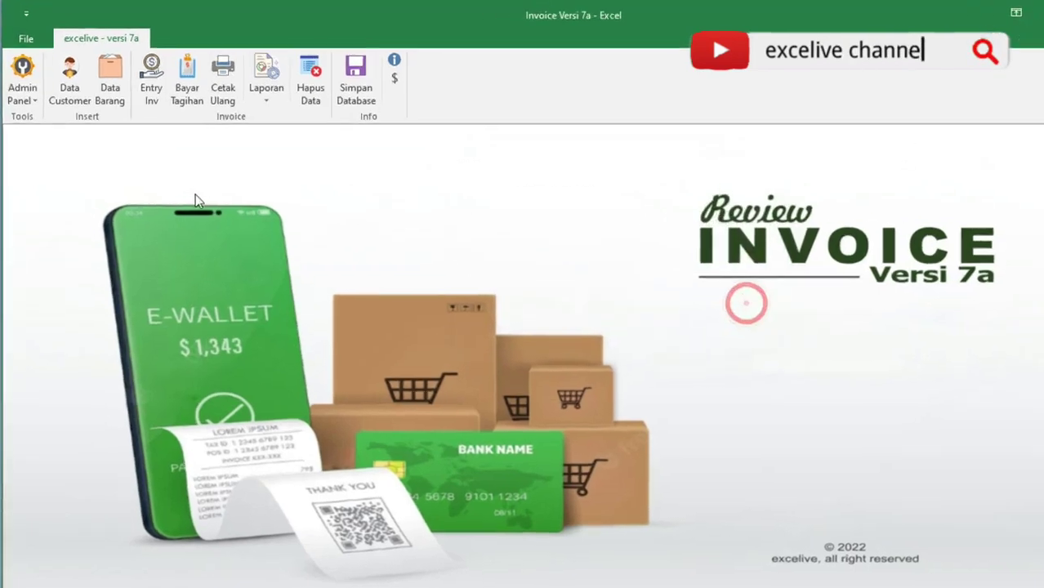
left_click(33, 103)
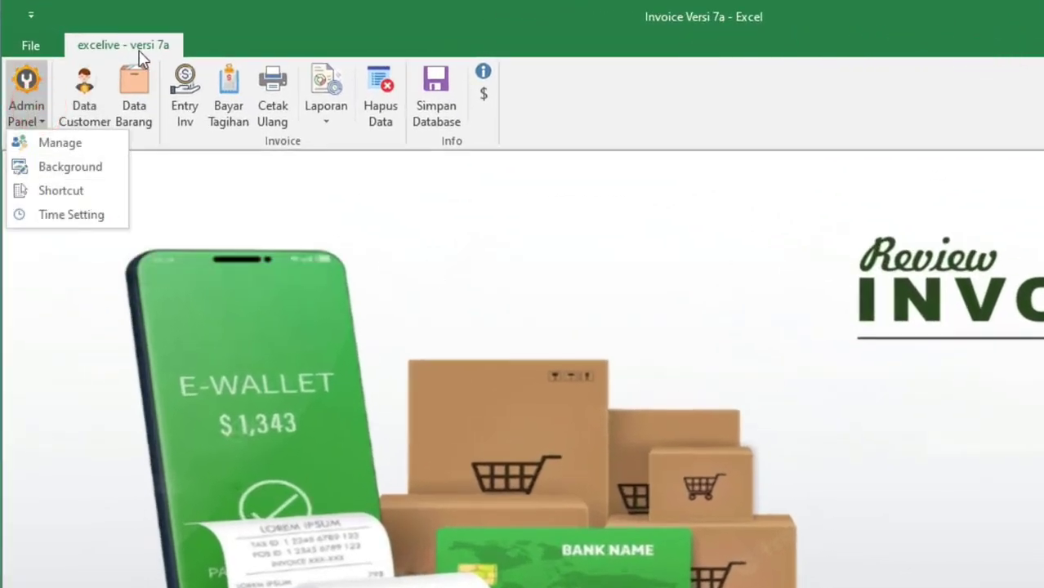
Create an Invoice Versi 7a desktop shortcut via Admin Panel > Shortcut, then restore the window width
left_click(290, 10)
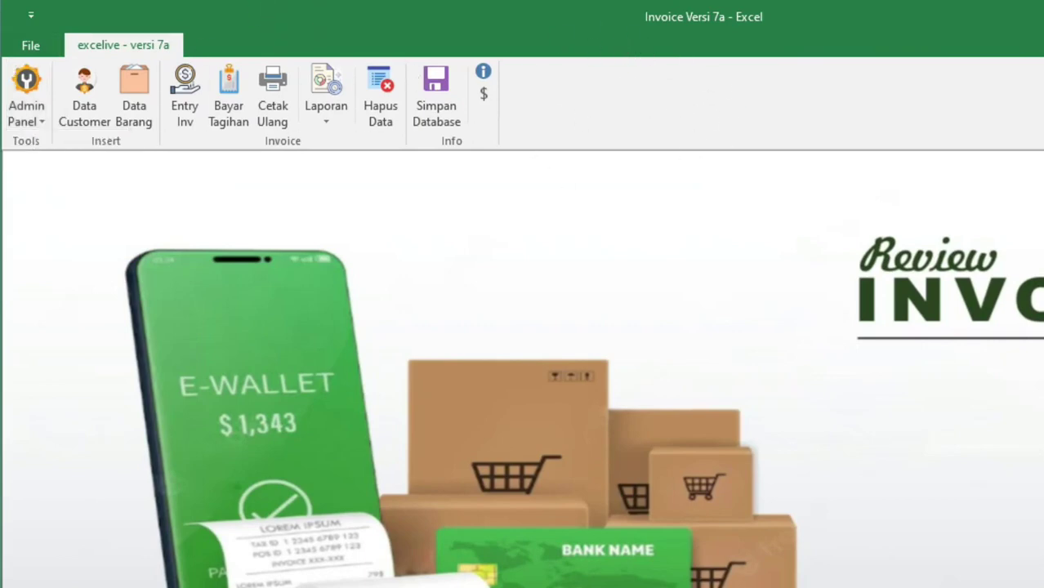
left_click_drag(1, 72, 96, 72)
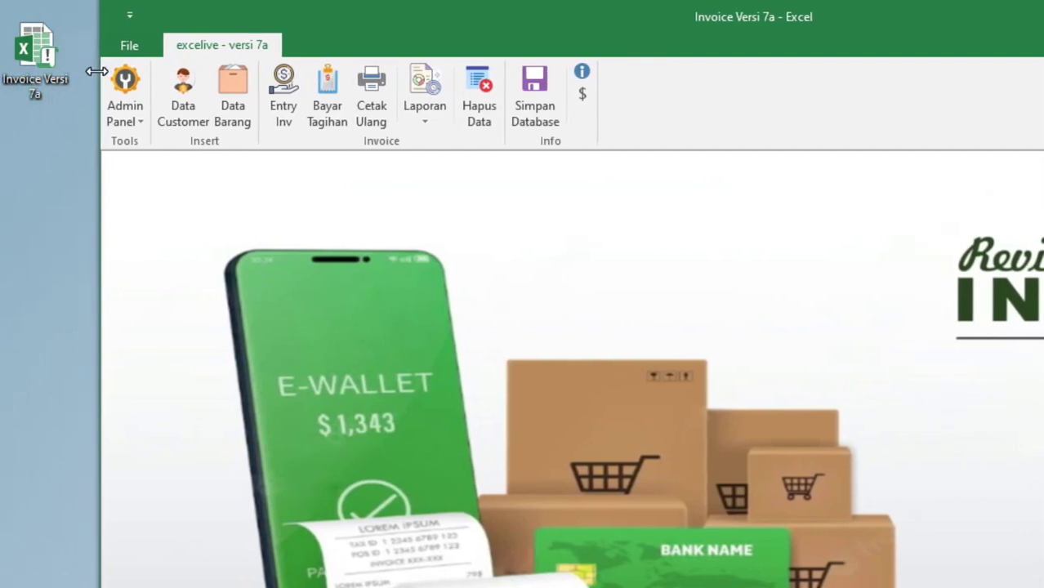
left_click(139, 128)
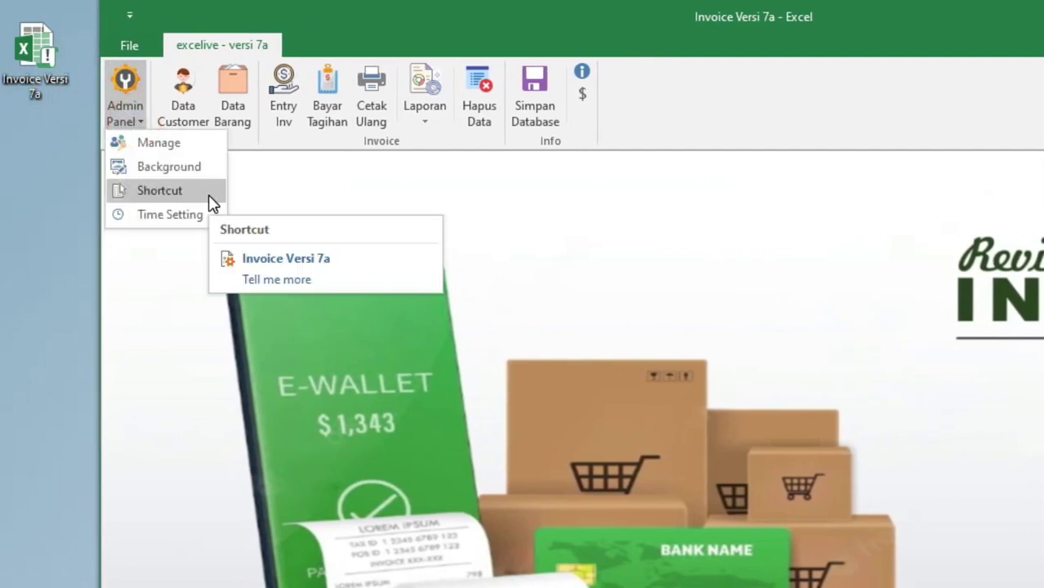
left_click(167, 190)
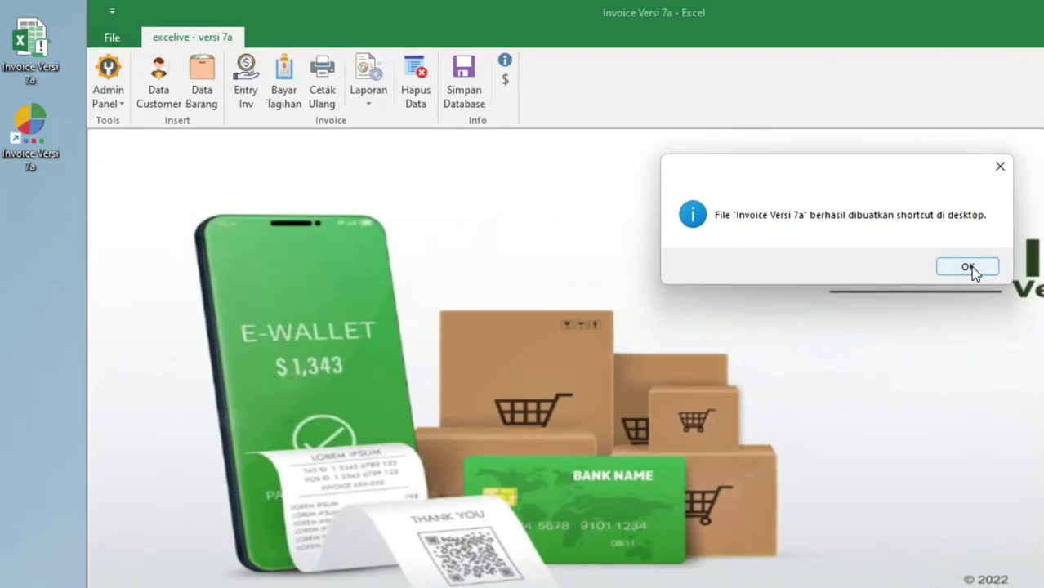
left_click(967, 270)
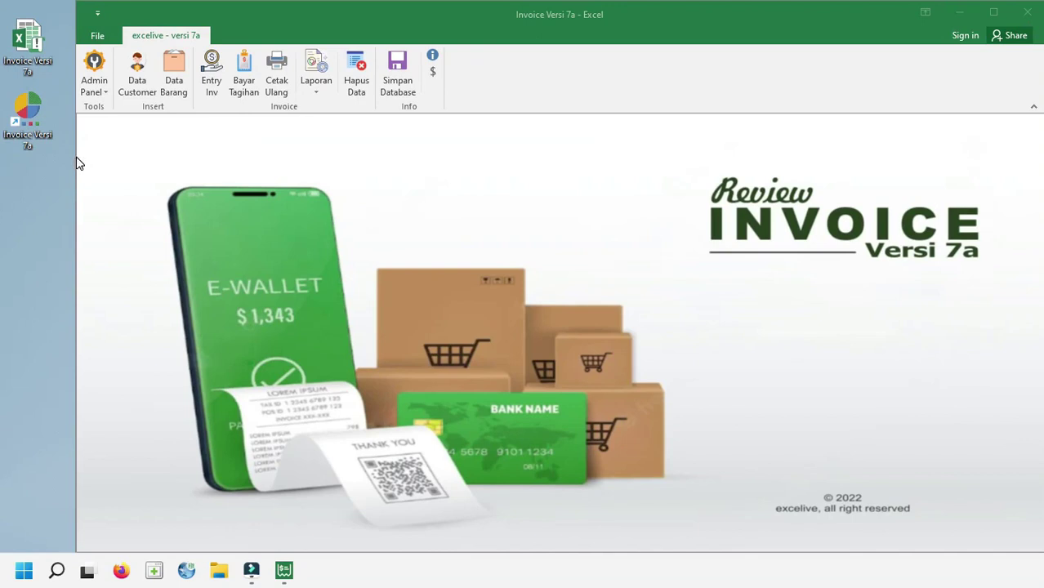
left_click_drag(79, 164, 4, 151)
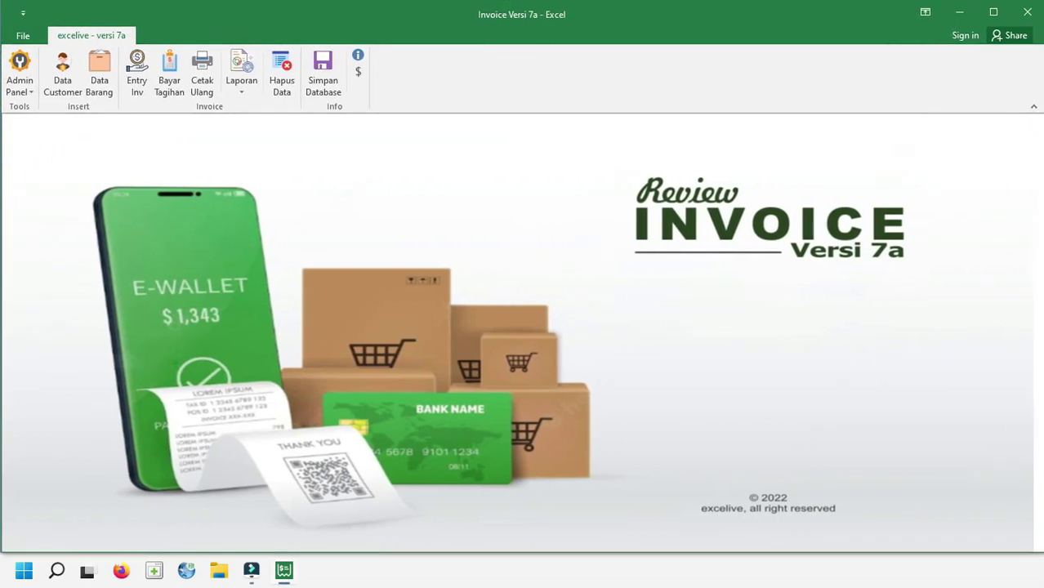
Save and close the workbook, then reopen Invoice Versi 7a from its new desktop shortcut
left_click(1027, 11)
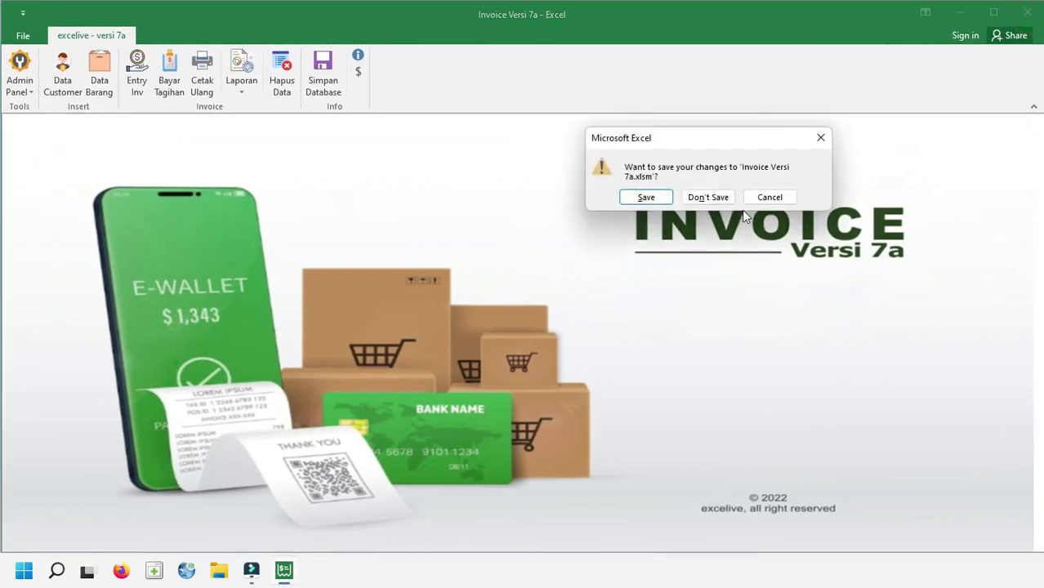
left_click(661, 199)
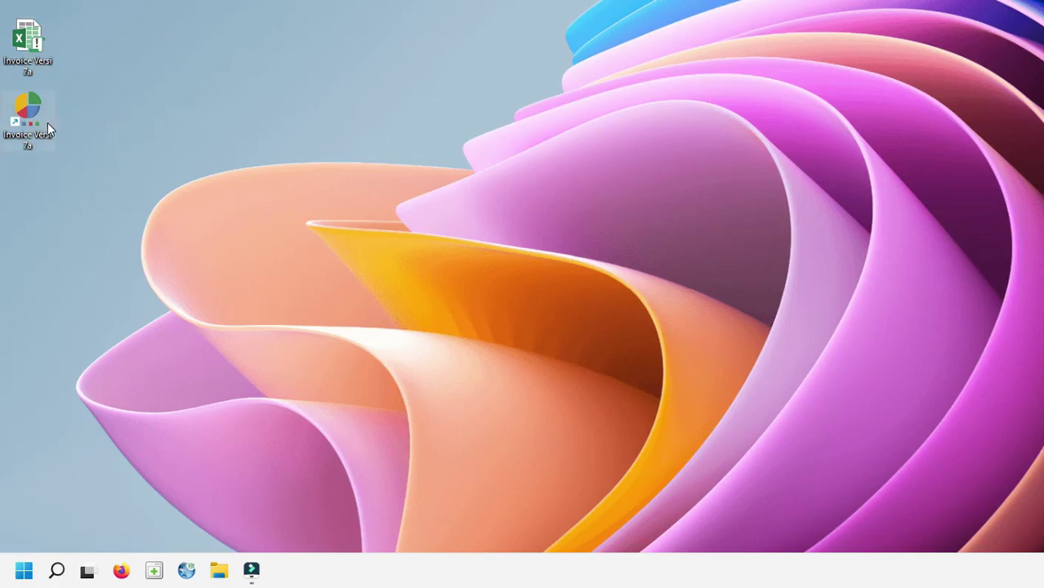
double_click(25, 138)
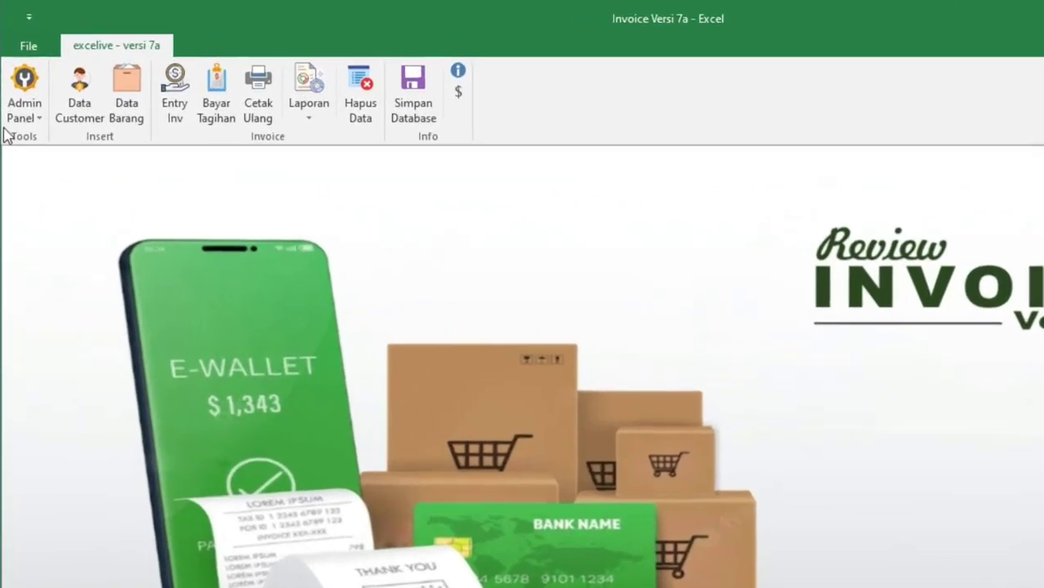
Run Admin Panel > Time Setting and confirm Yes, closing Excel to open Windows Region settings
left_click(25, 77)
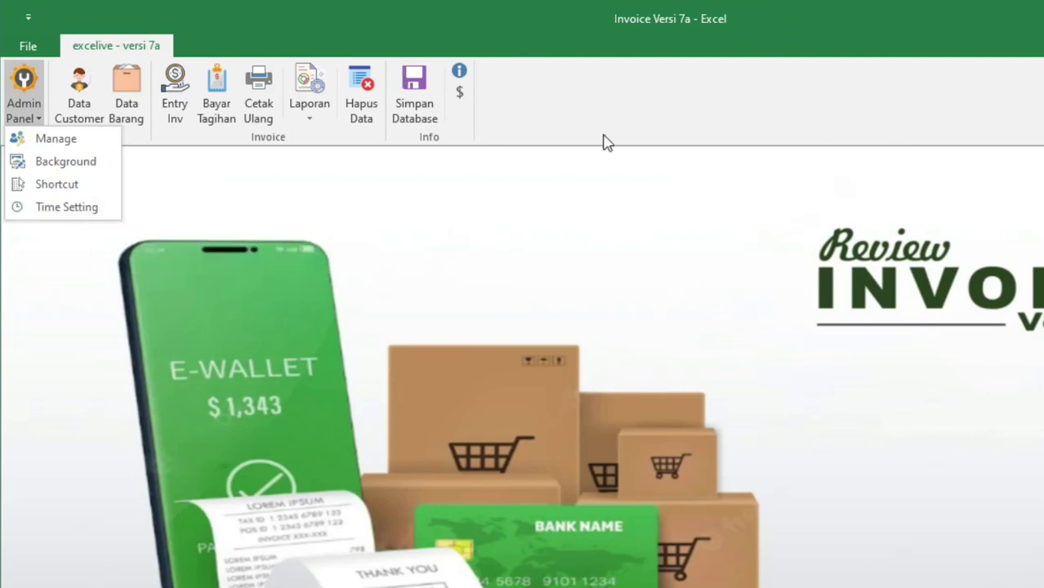
left_click(86, 215)
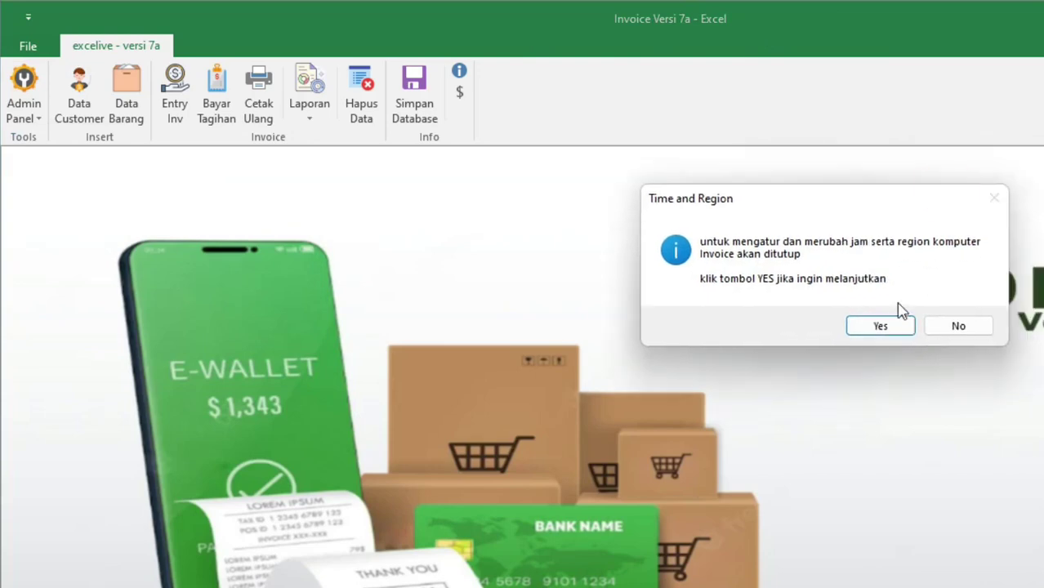
left_click(900, 326)
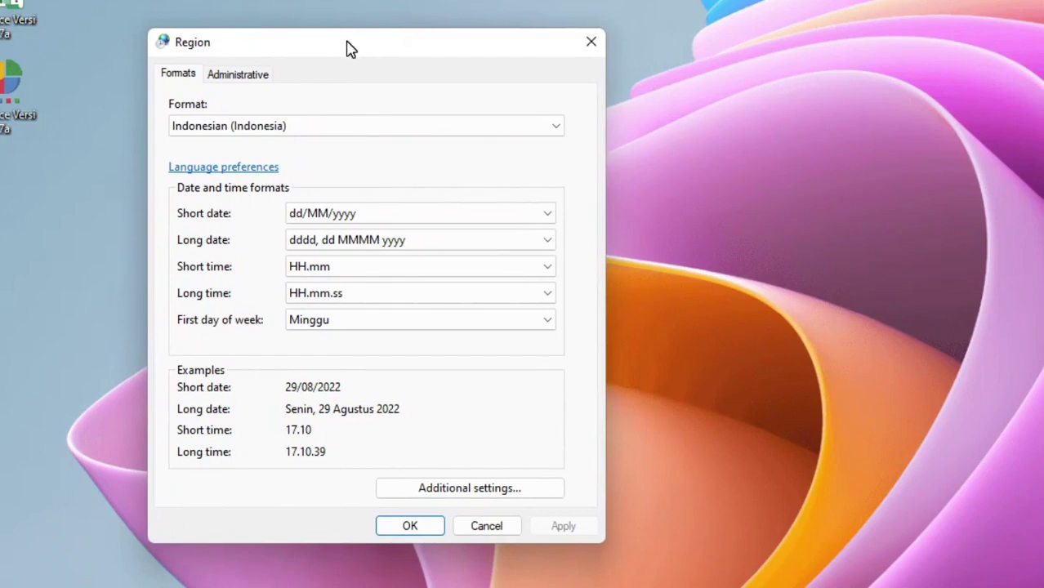
Keep the Indonesian (Indonesia) format and check its period decimal symbol in Additional settings
left_click(218, 129)
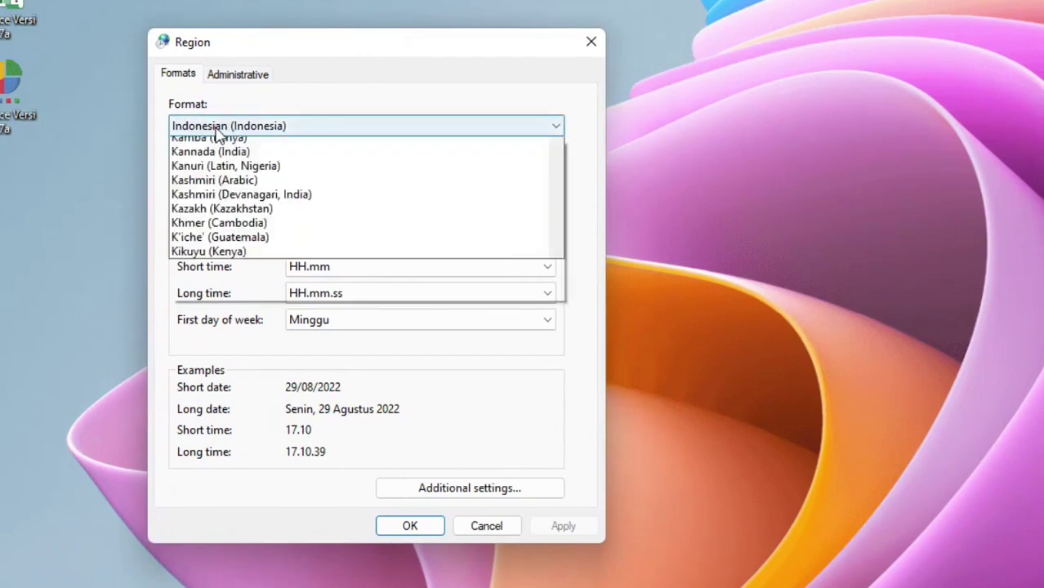
left_click(234, 145)
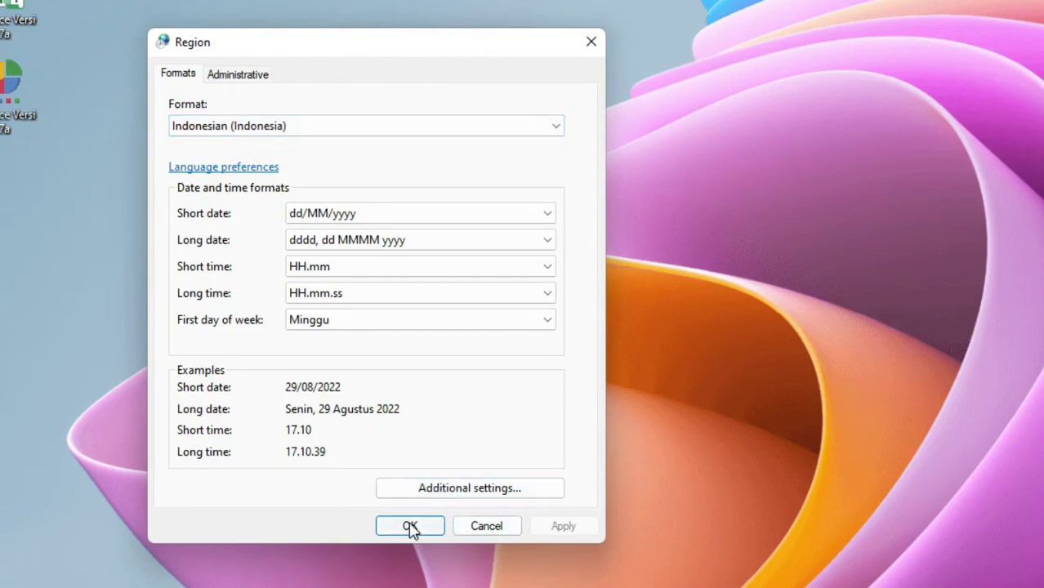
left_click(504, 490)
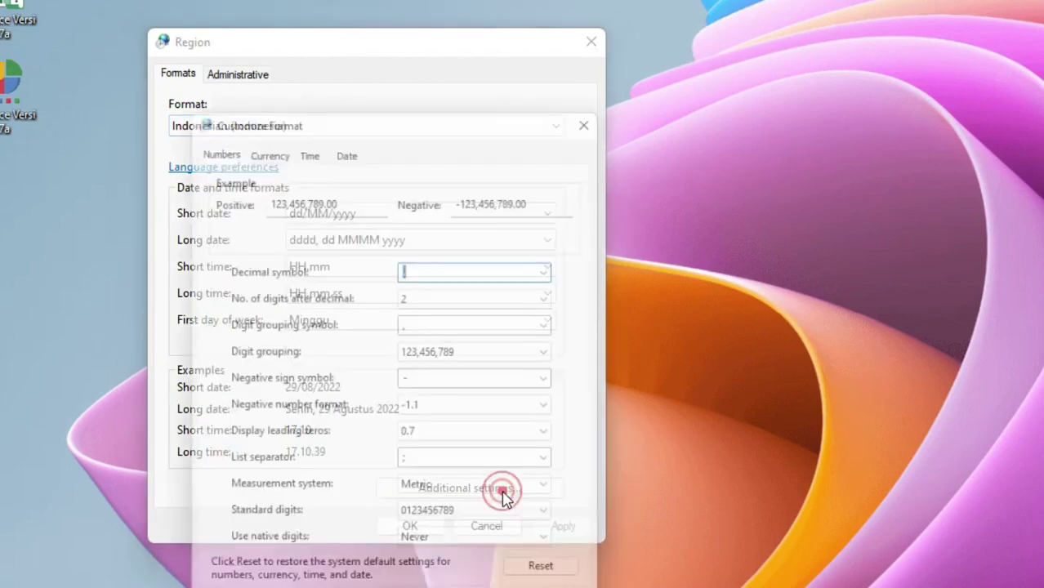
left_click_drag(330, 110, 768, 52)
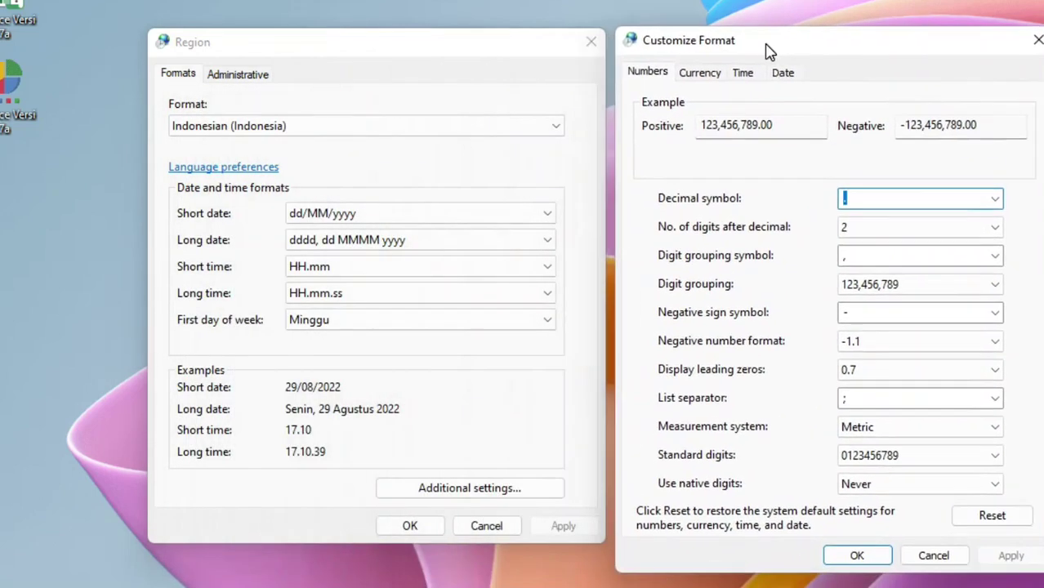
left_click(708, 208)
left_click(869, 195)
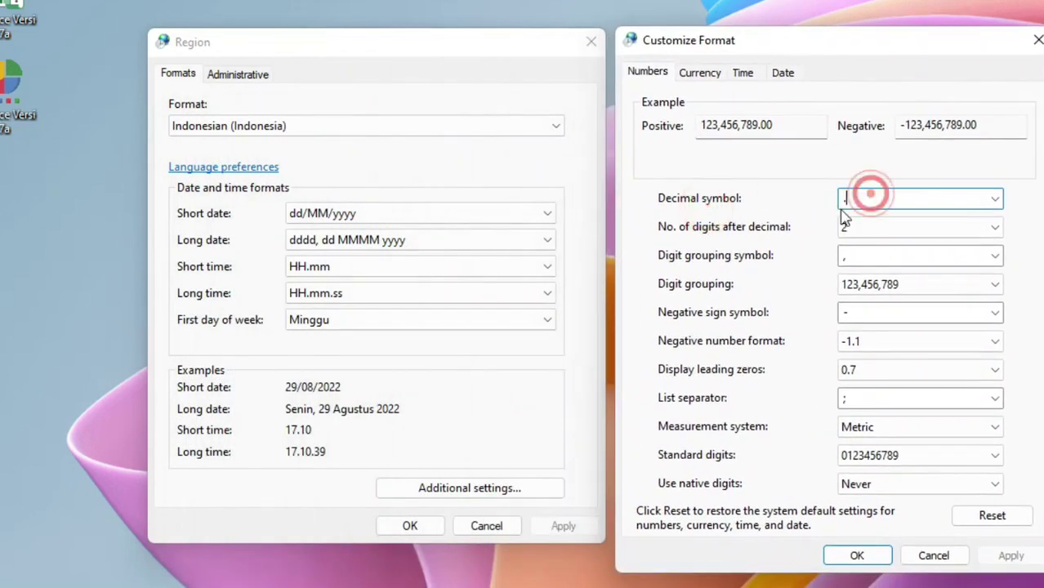
left_click_drag(861, 201, 820, 204)
left_click(700, 258)
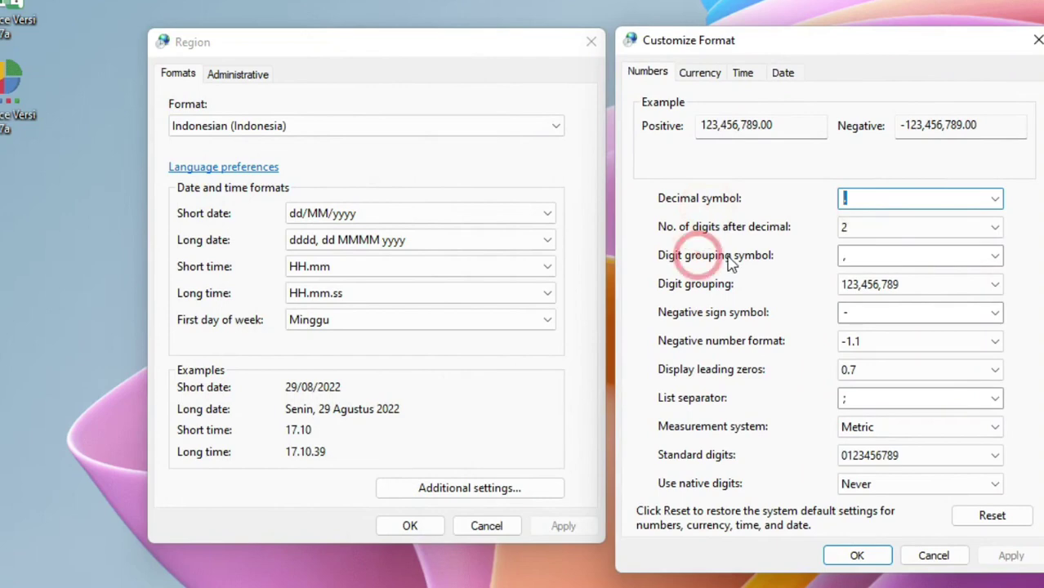
Check the comma digit grouping symbol, close the Region settings, and relaunch the Invoice app
left_click(856, 262)
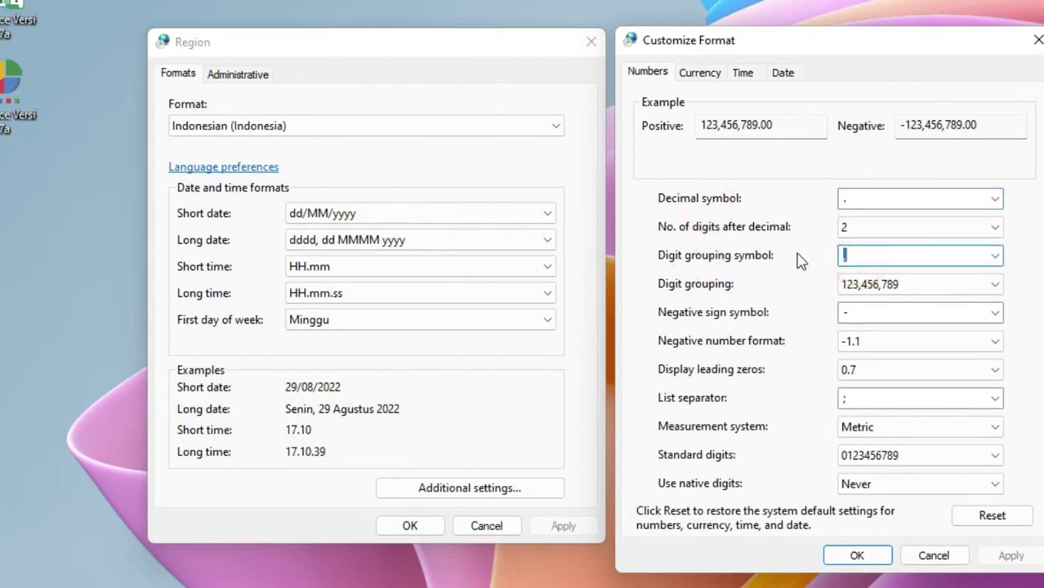
left_click(792, 252)
left_click(880, 258)
left_click_drag(868, 257, 854, 256)
left_click(857, 557)
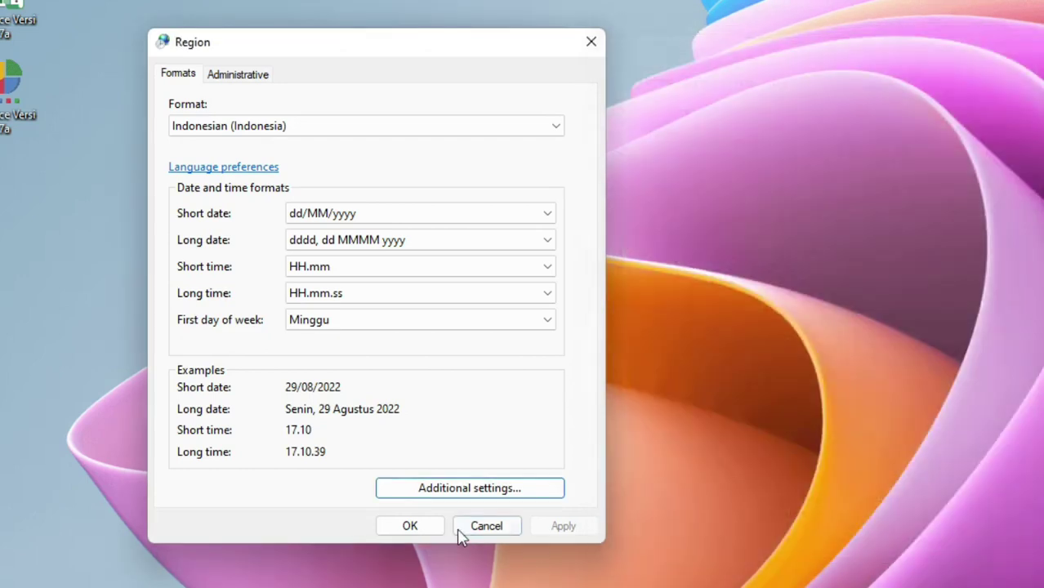
left_click(432, 525)
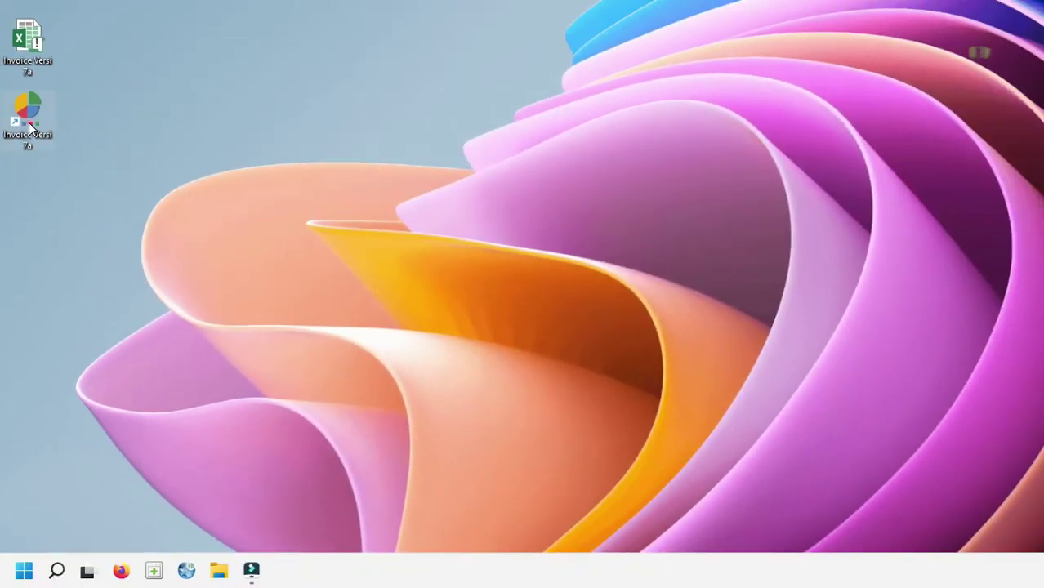
double_click(29, 122)
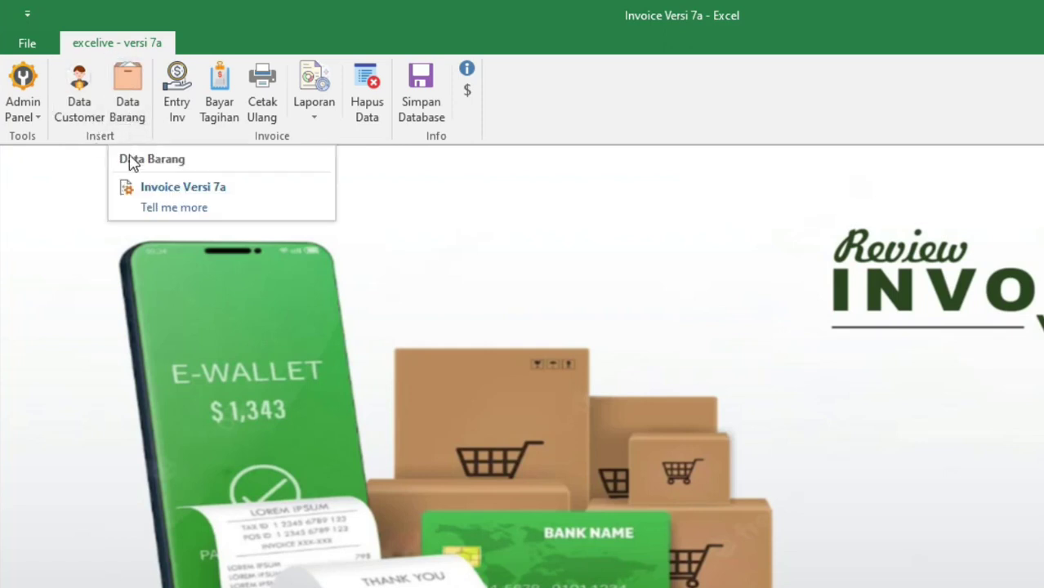
Open the Data Customer form from the excelive ribbon tab
left_click(79, 99)
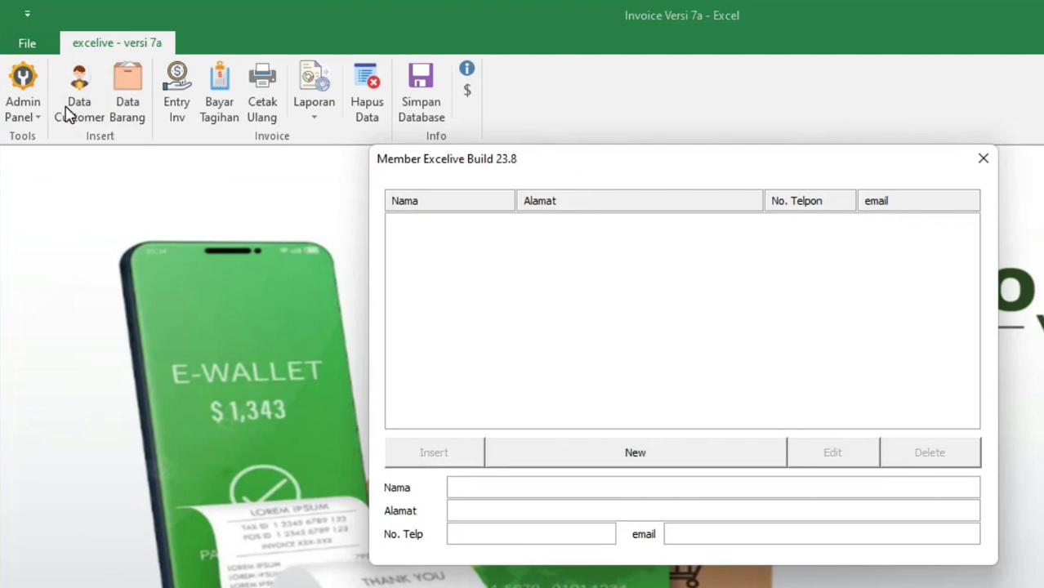
Add a first customer record with name, address, phone and e-mail filled in
left_click(480, 245)
left_click(680, 454)
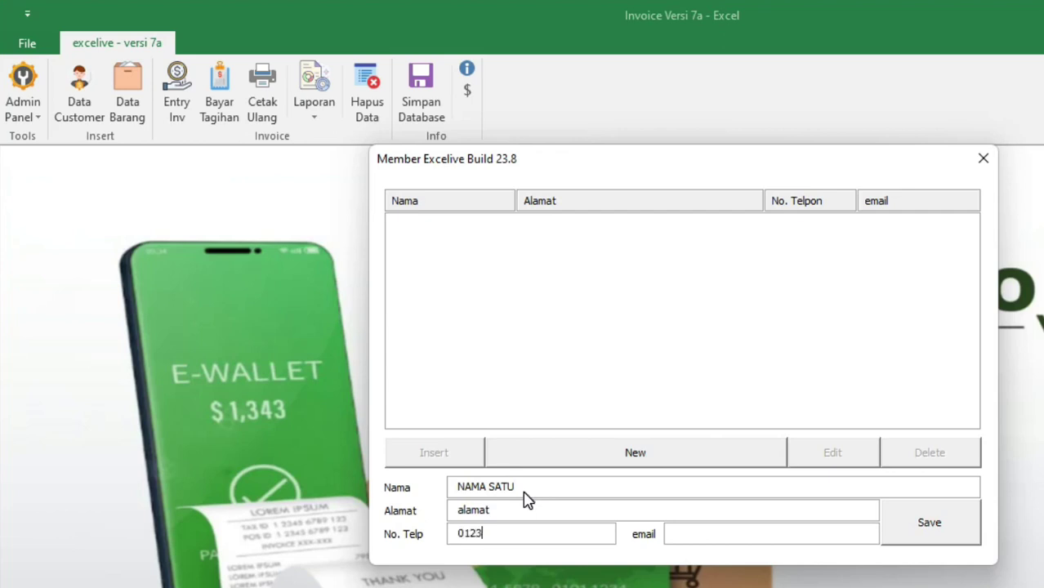
type("email@email.com")
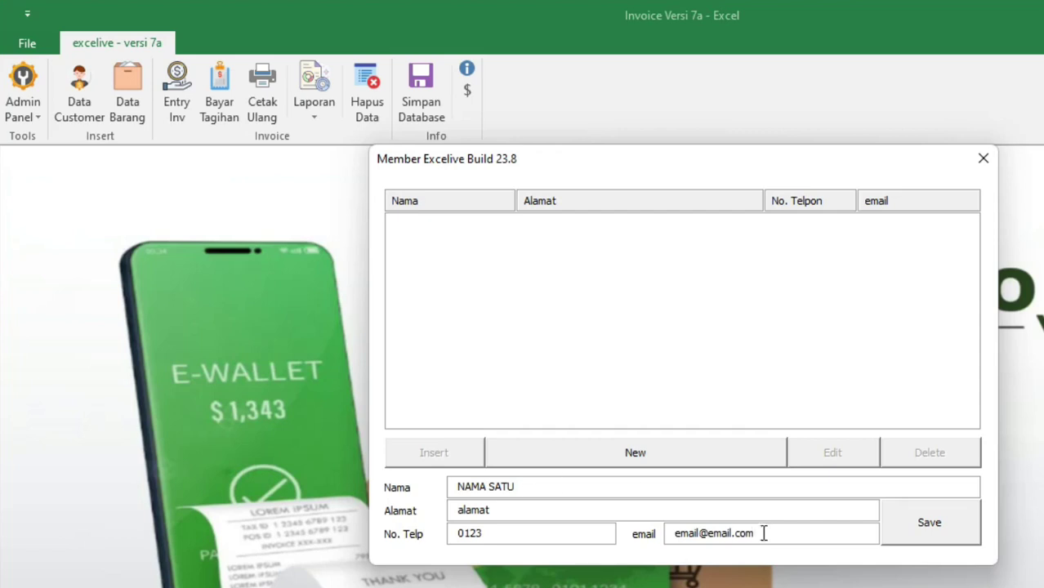
left_click(944, 541)
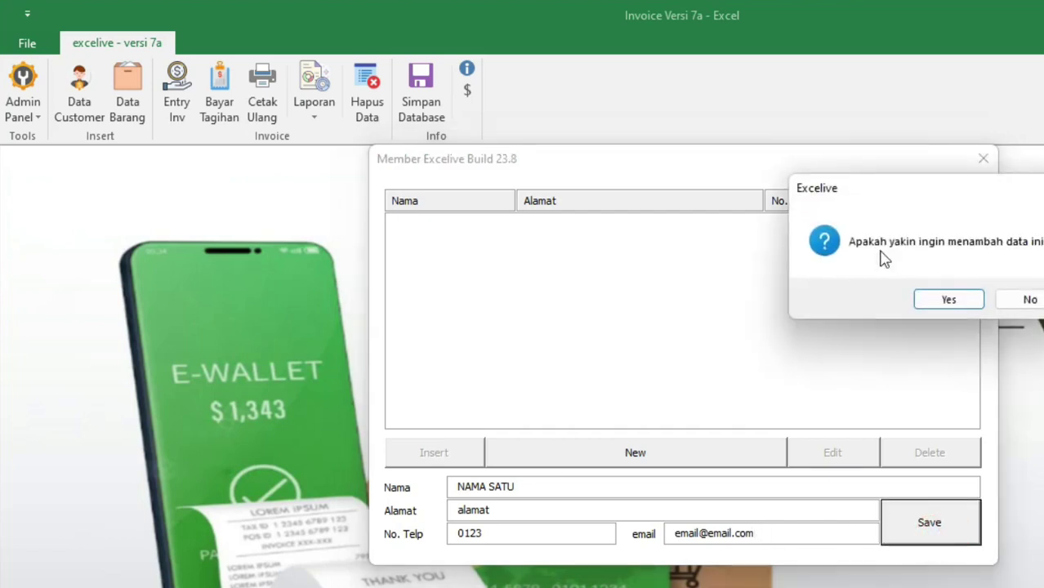
left_click(941, 298)
left_click(998, 300)
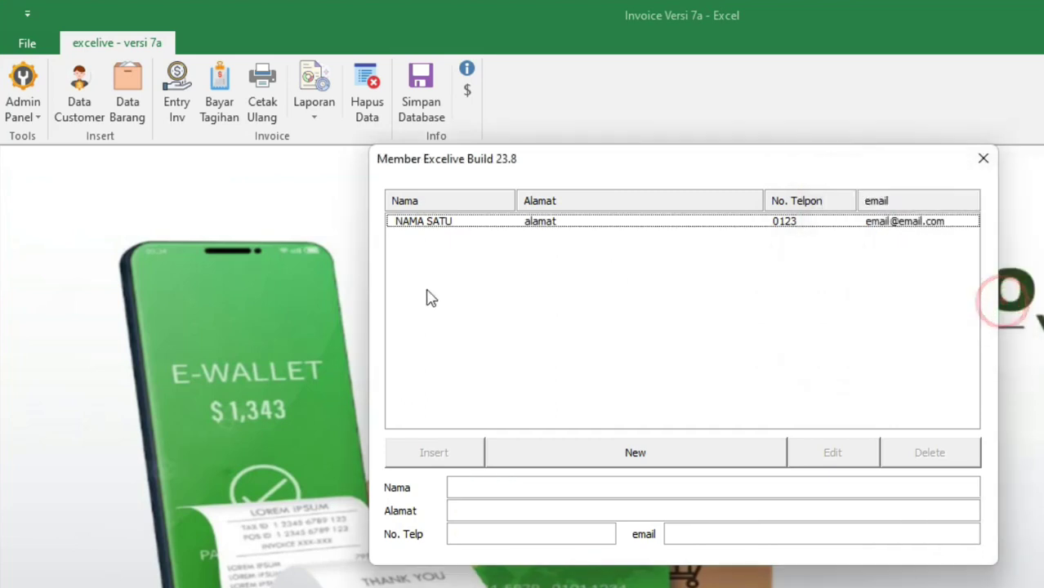
Add a second customer record with name, address, phone and e-mail filled in
left_click(455, 222)
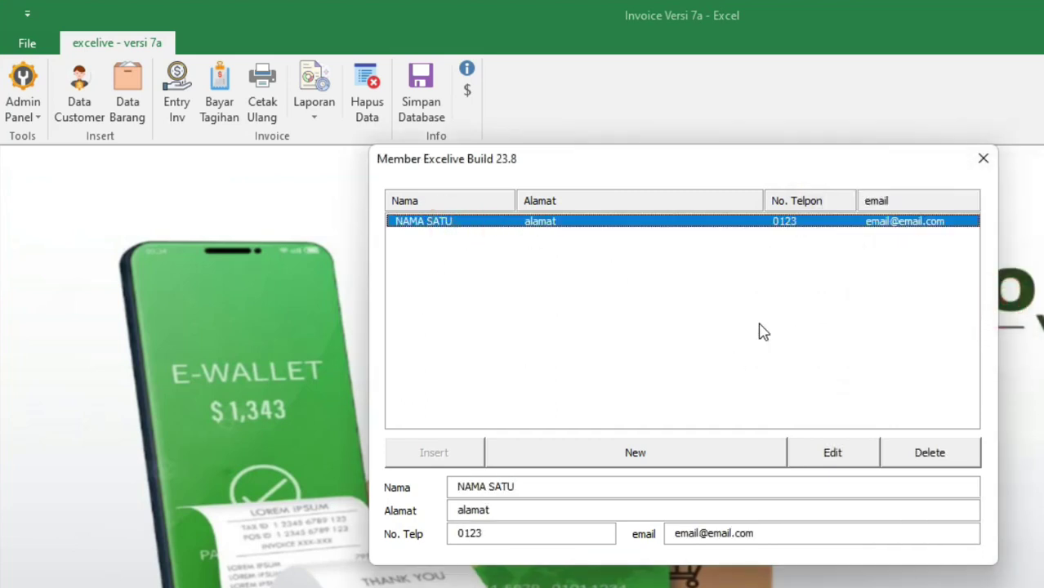
left_click(662, 348)
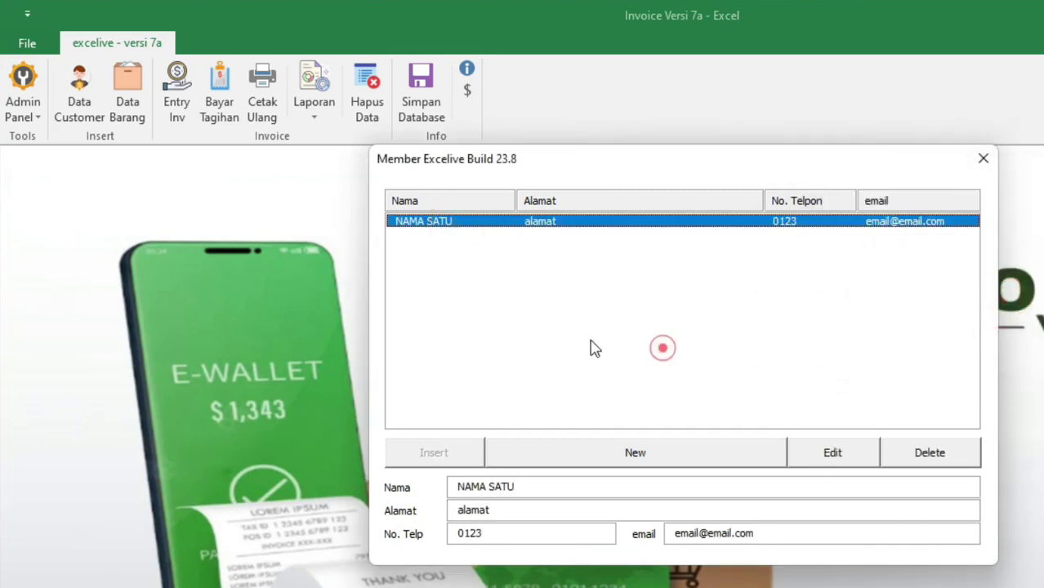
left_click(692, 460)
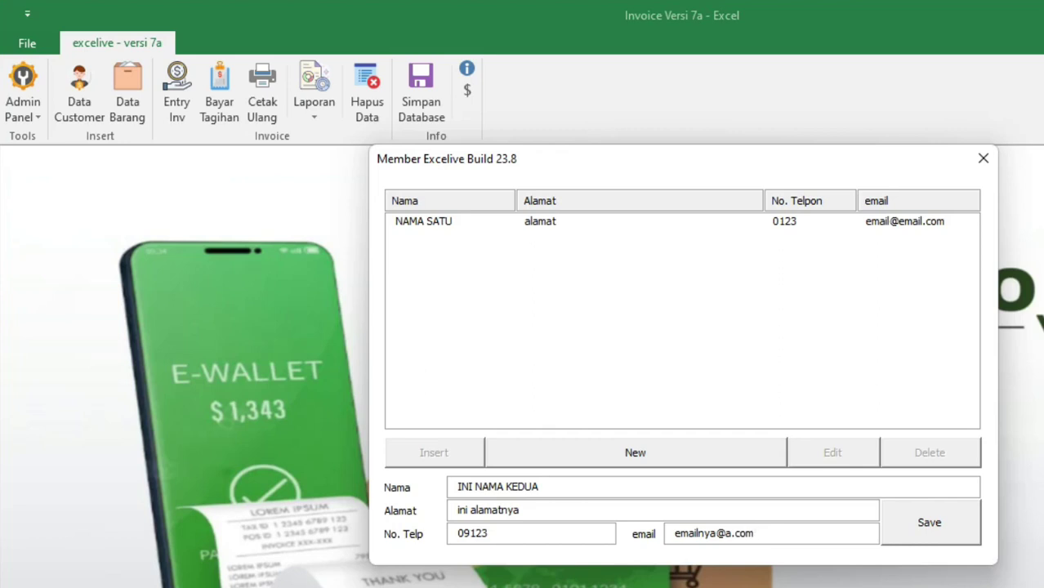
left_click(939, 539)
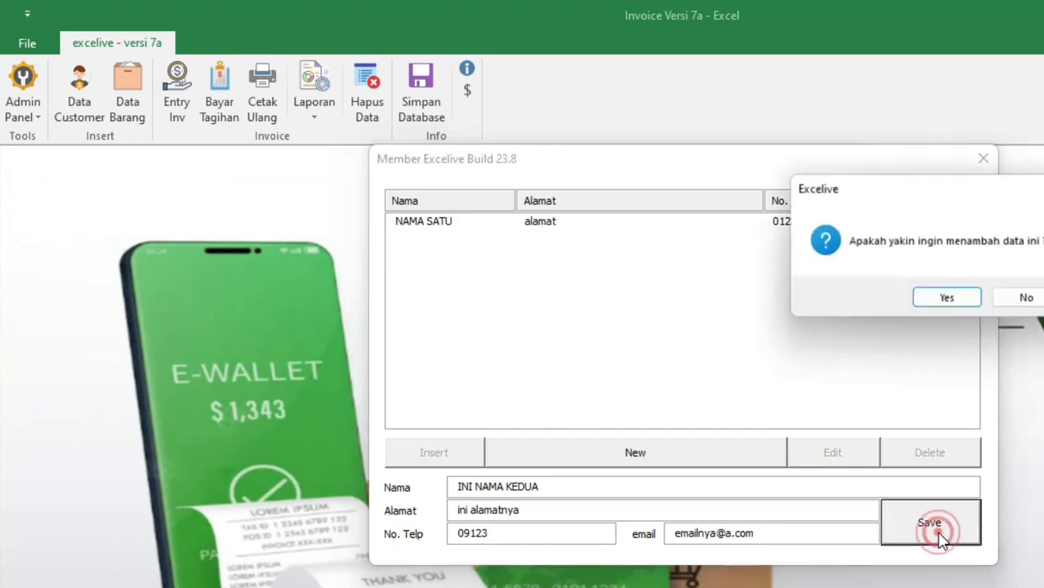
left_click(951, 300)
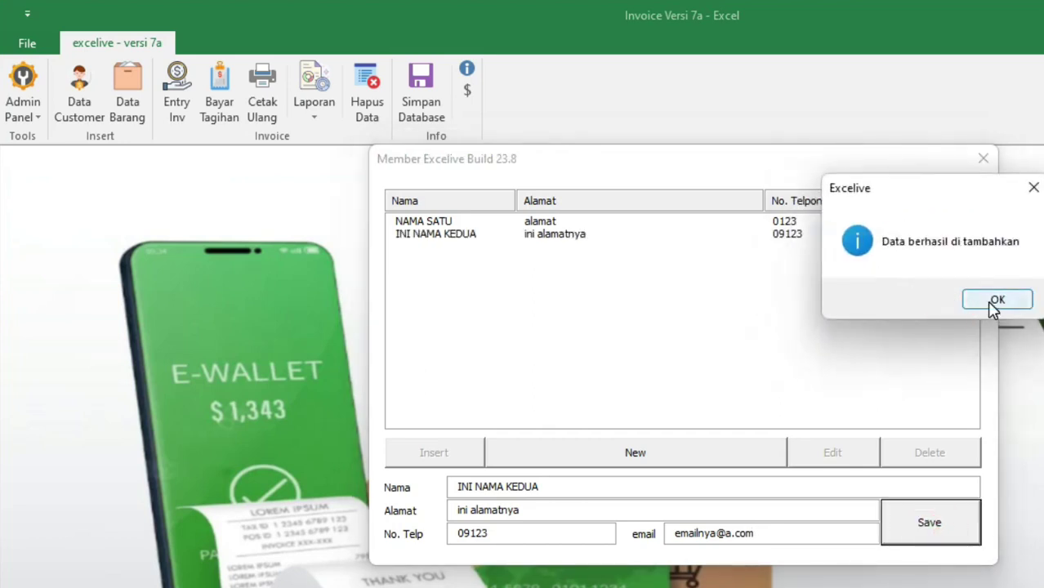
left_click(996, 300)
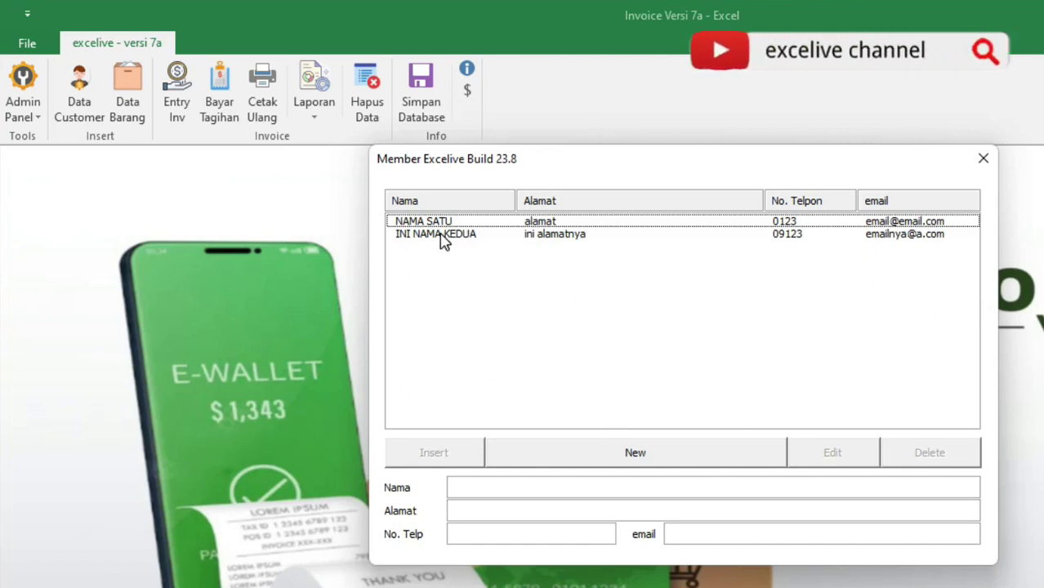
Edit the first customer to name NAMA SATU 1 and address 'alamat nama satu'
double_click(463, 222)
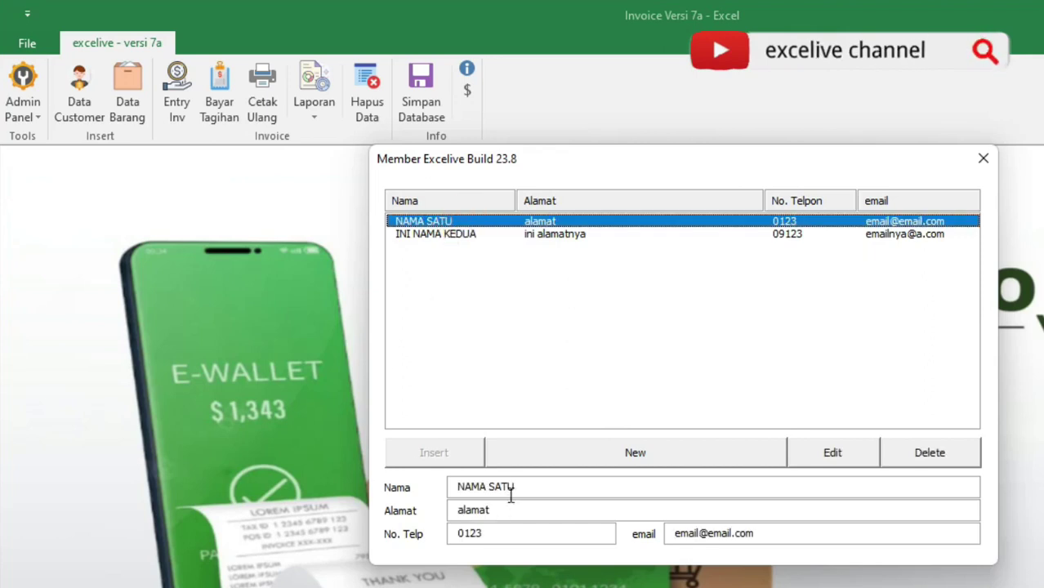
left_click(862, 462)
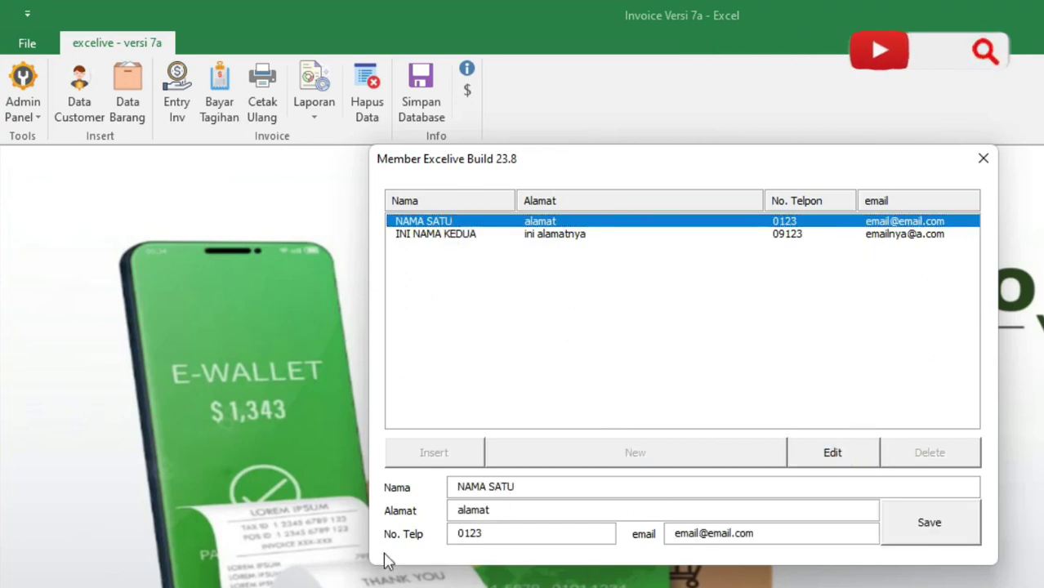
left_click(537, 487)
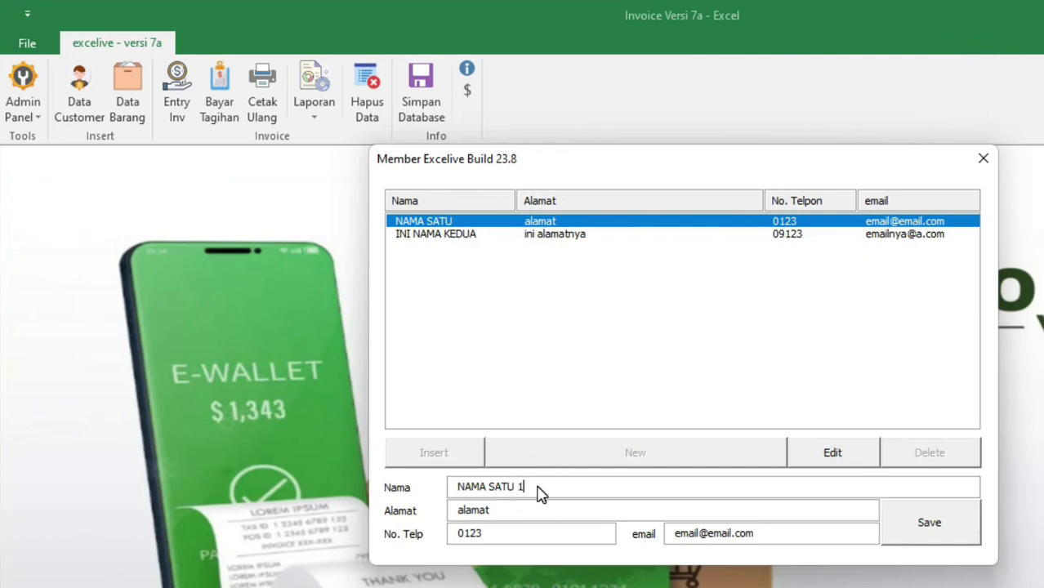
left_click(523, 512)
left_click(951, 533)
left_click(945, 299)
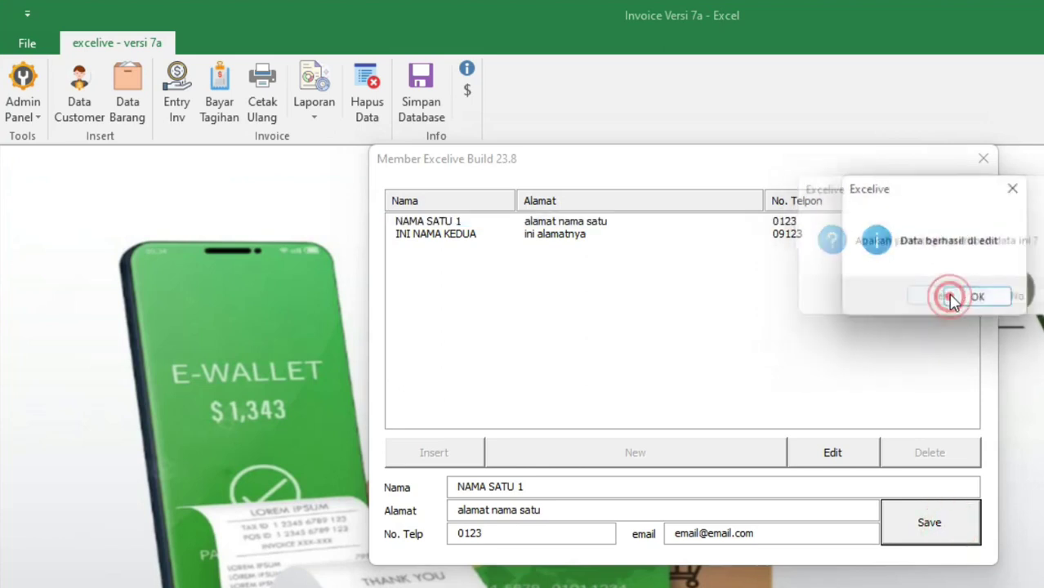
left_click(972, 299)
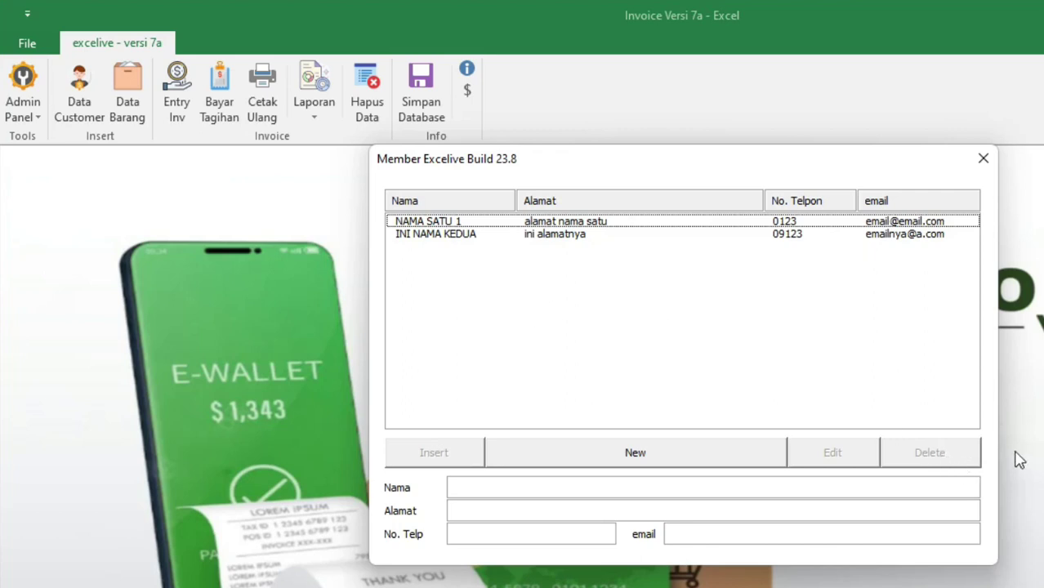
Add customer ASDF with address wer, phone 3 and e-mail 123
left_click(672, 454)
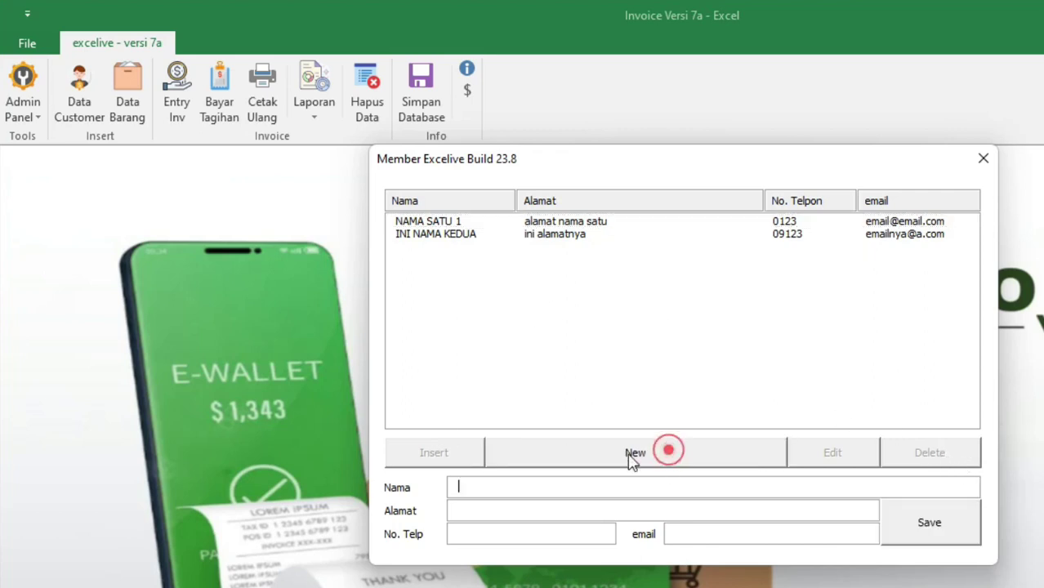
left_click(556, 487)
type("ASDF")
key("Tab")
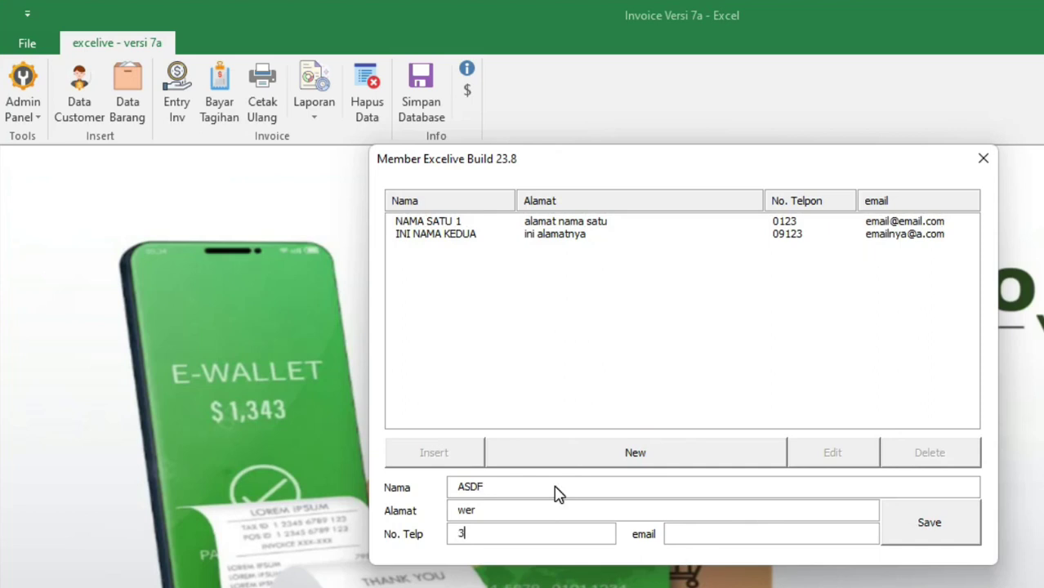
key("Tab")
type("123")
left_click(938, 530)
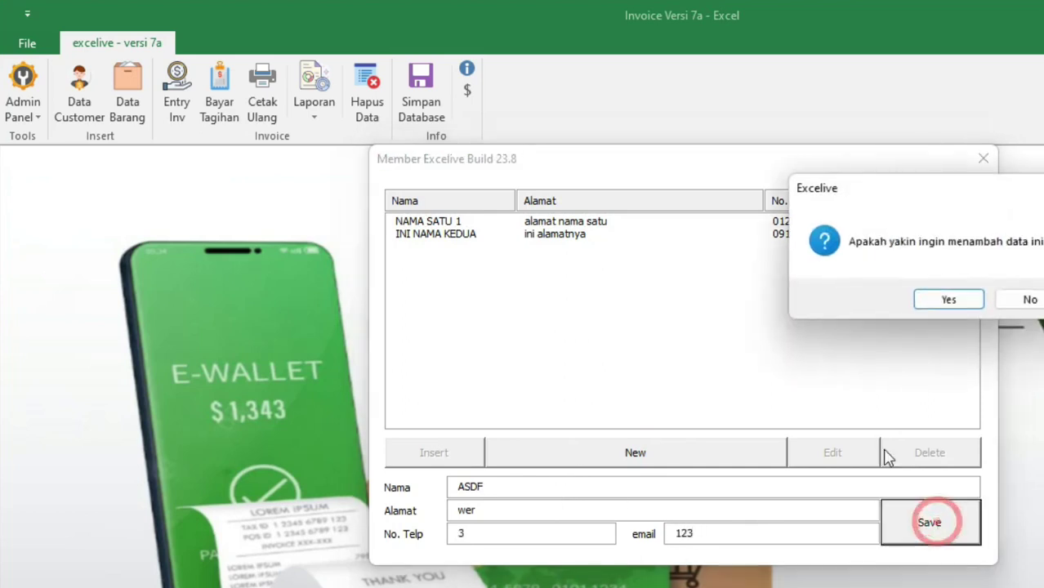
left_click(960, 299)
left_click(984, 301)
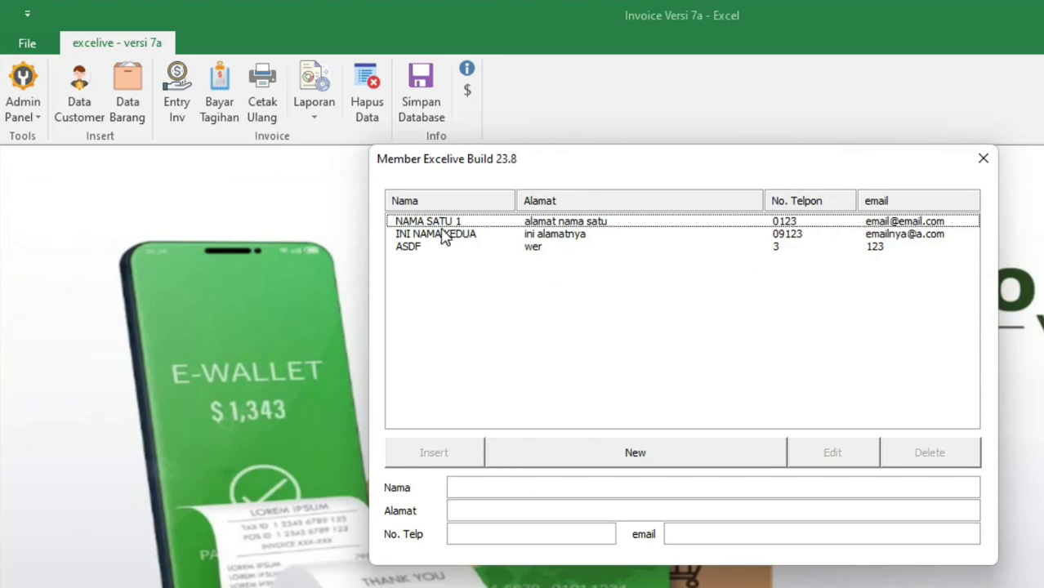
Browse the ASDF, second and first customer rows in the list
left_click(418, 251)
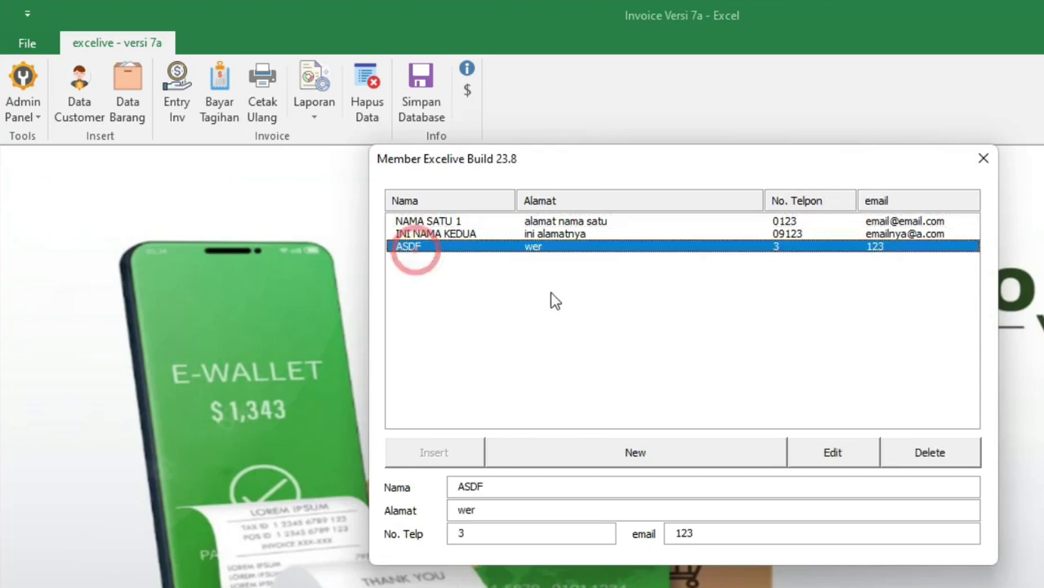
left_click(575, 235)
left_click(596, 222)
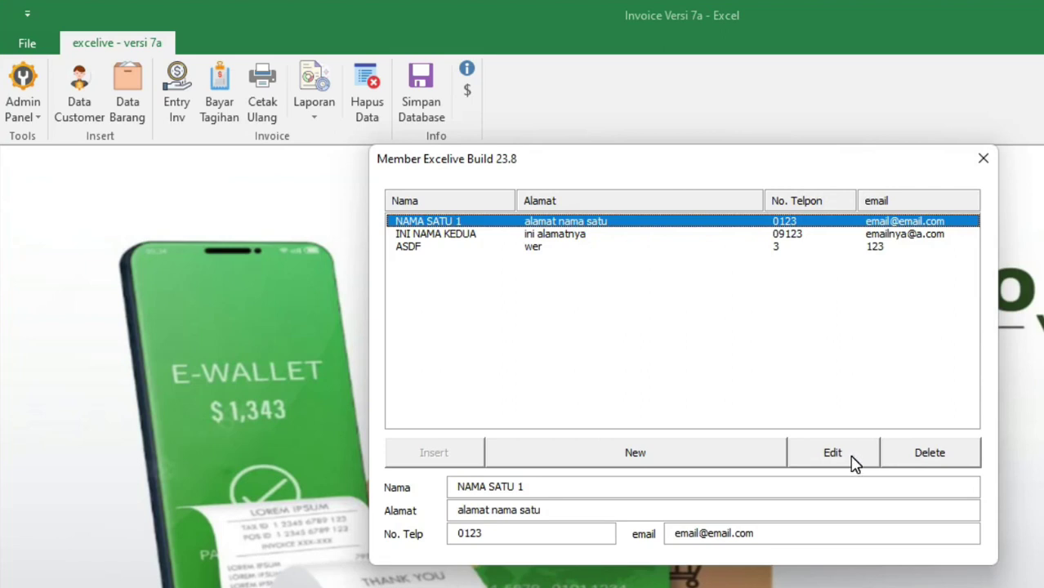
left_click(473, 248)
Reopen the customer window, delete the ASDF record, and close the window
left_click(985, 159)
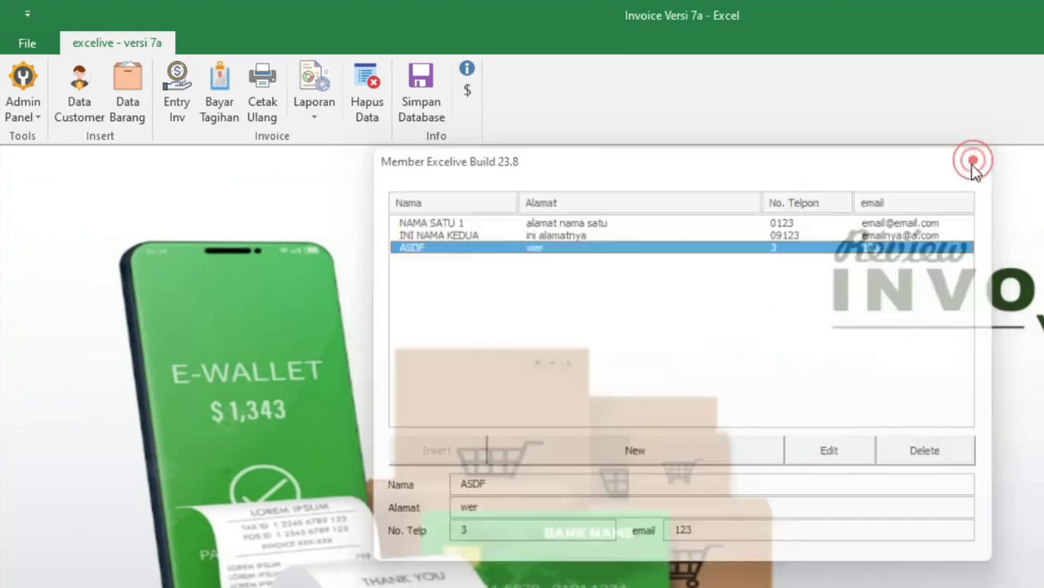
left_click(83, 106)
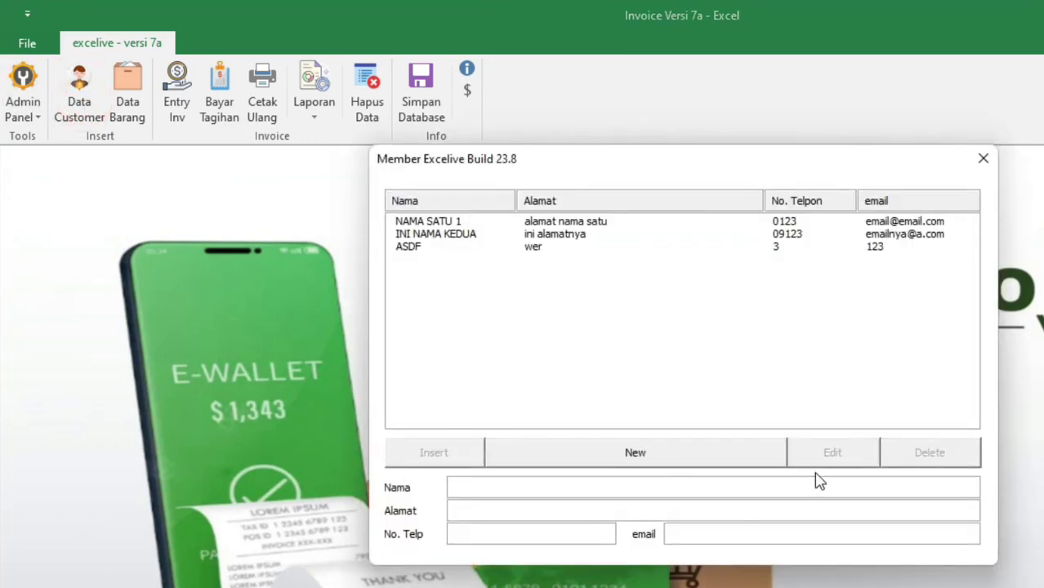
left_click(925, 451)
left_click(820, 447)
left_click(941, 449)
left_click(423, 249)
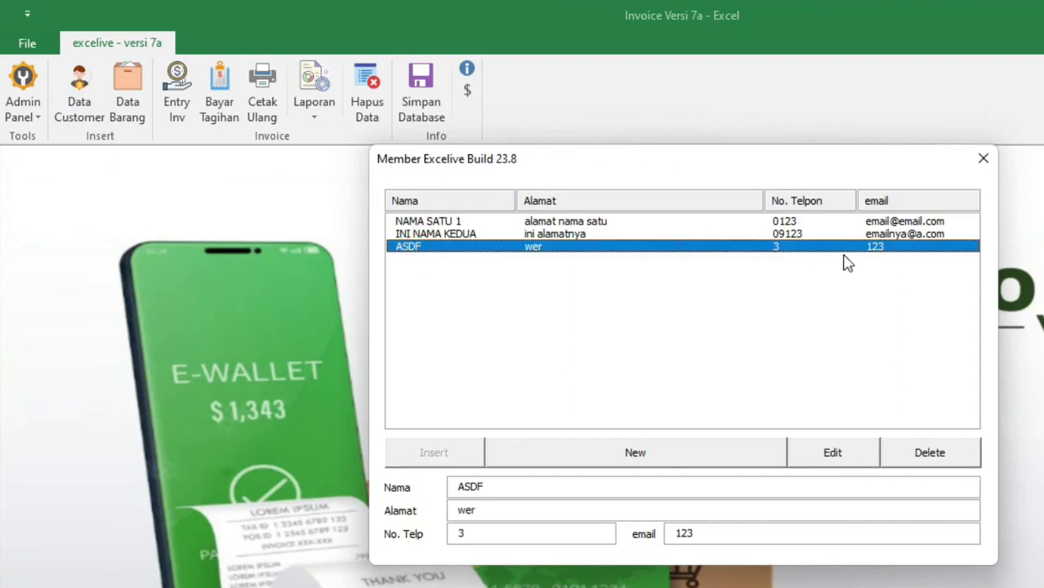
left_click(948, 453)
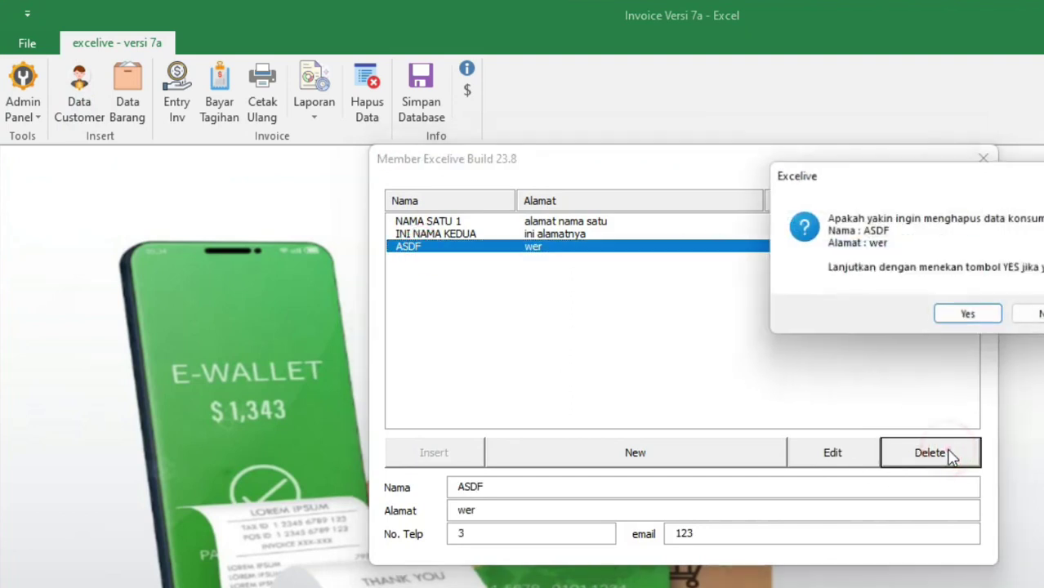
left_click(970, 320)
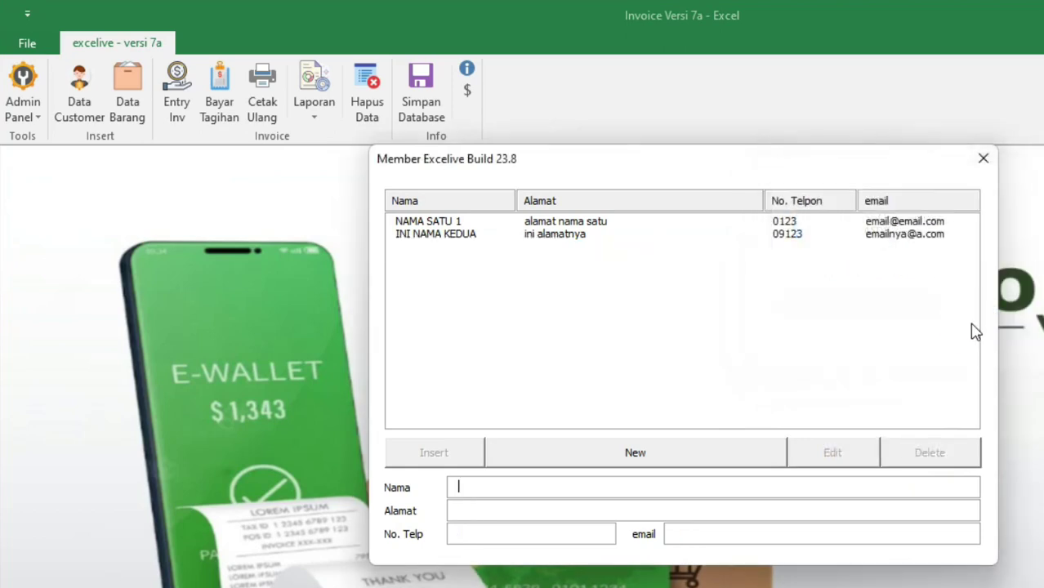
left_click(983, 161)
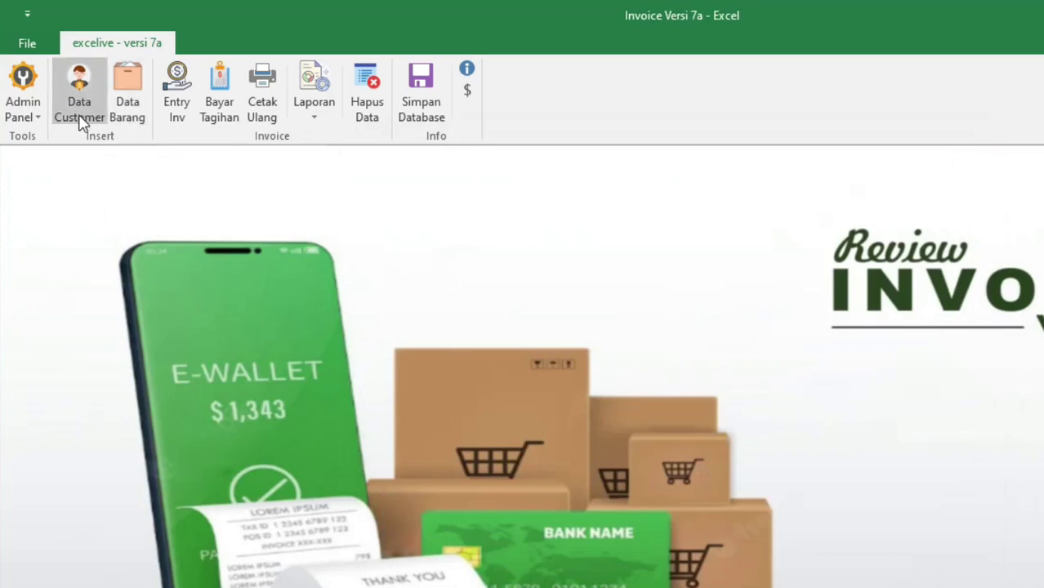
Add stock item AA, 'ini barang pertama', price 100,000, stock 100, and load it
left_click(129, 108)
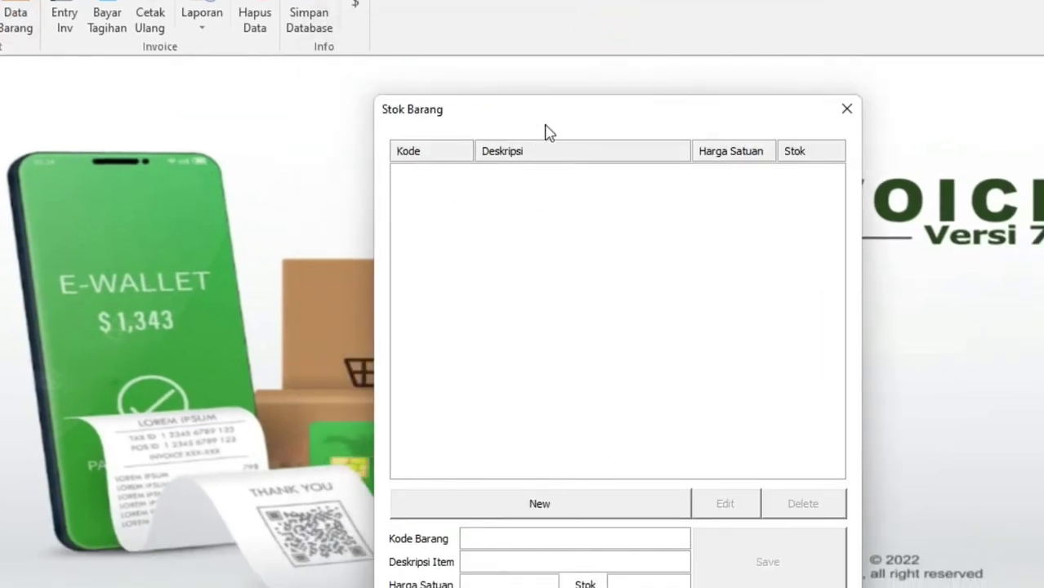
left_click_drag(556, 120, 527, 88)
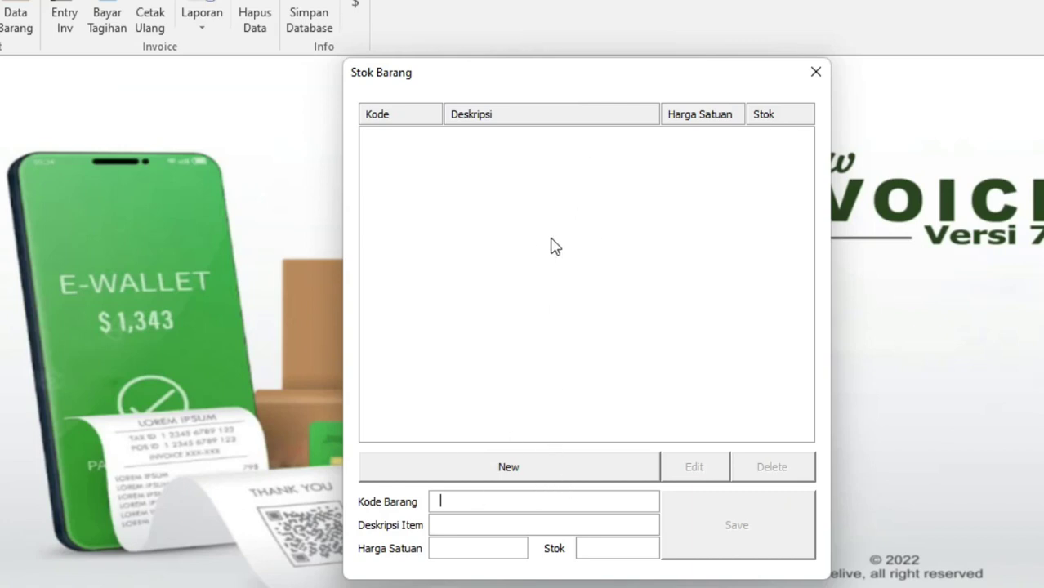
left_click(606, 472)
type("AA")
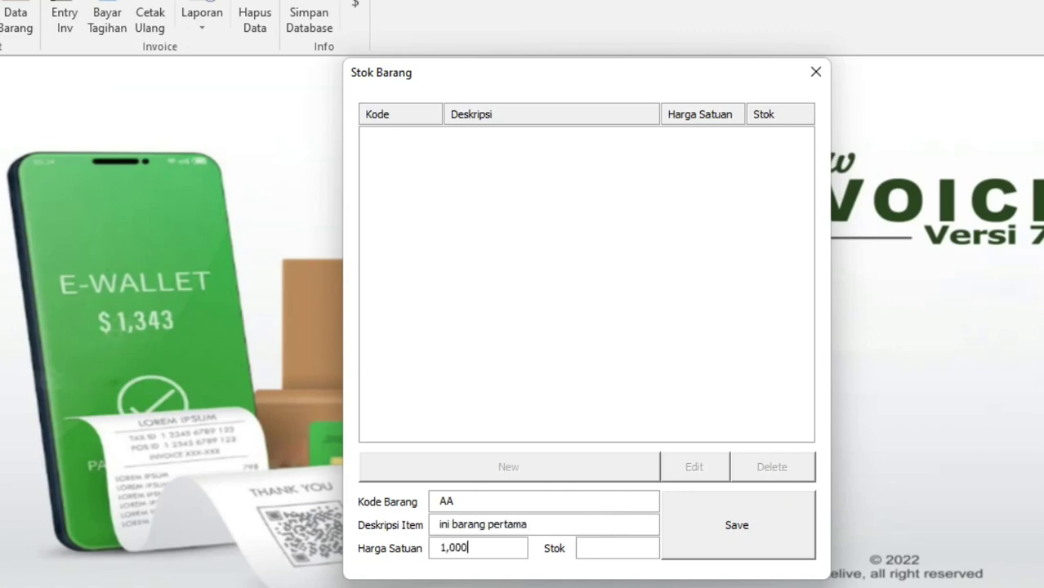
key("Tab")
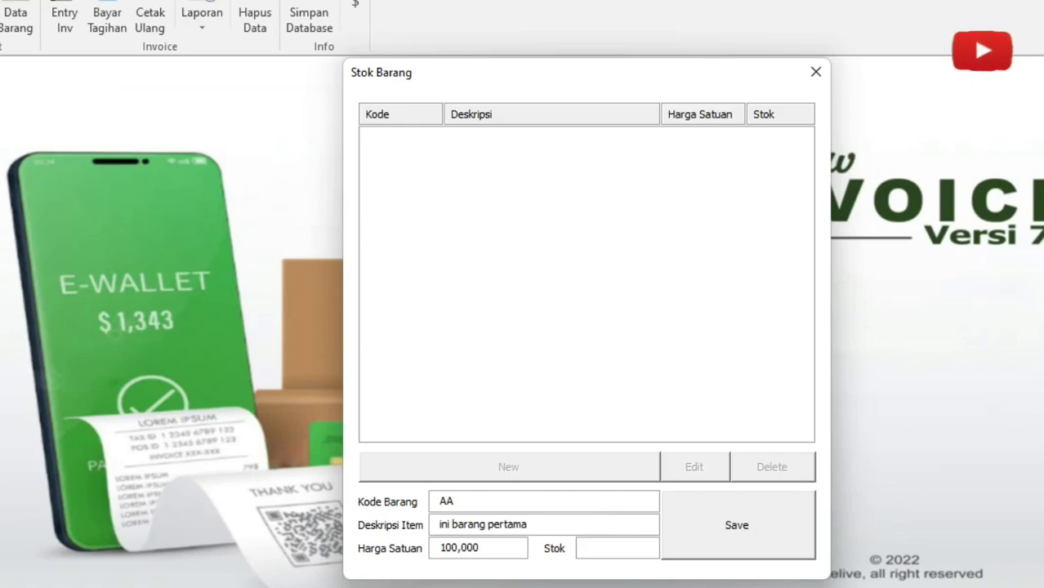
type("100")
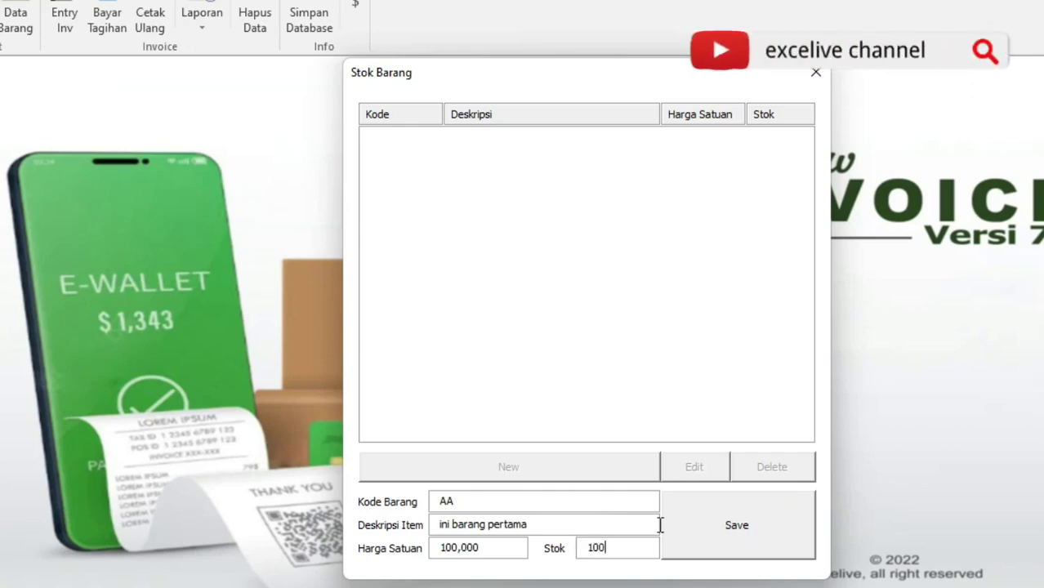
left_click(748, 515)
left_click(832, 209)
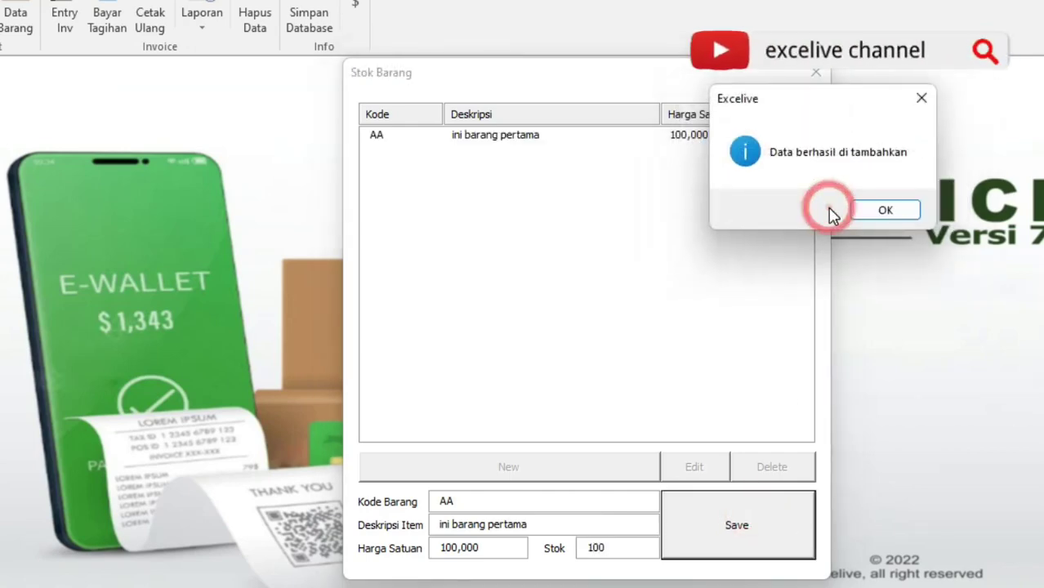
left_click(895, 212)
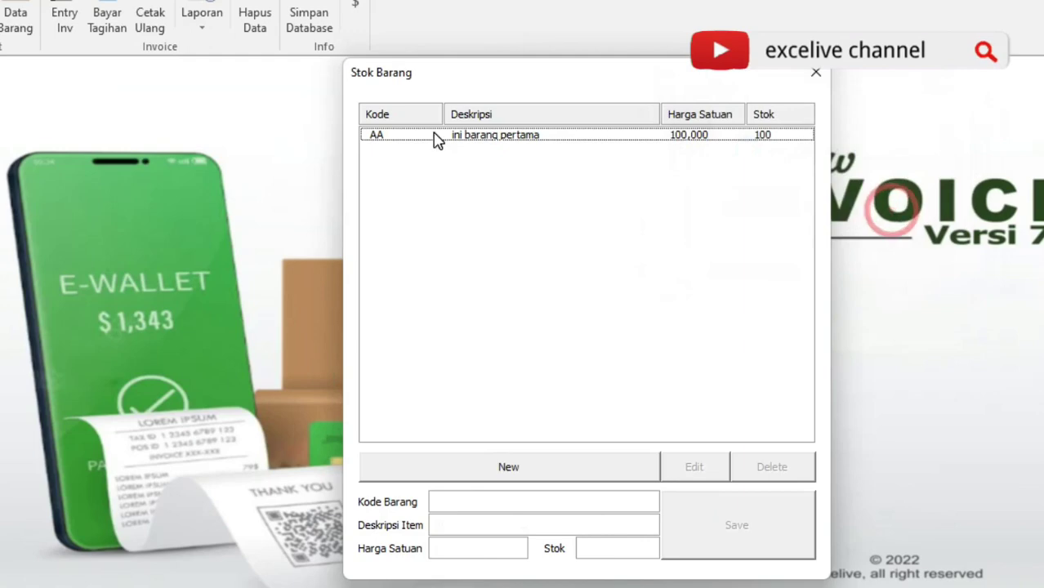
left_click(380, 141)
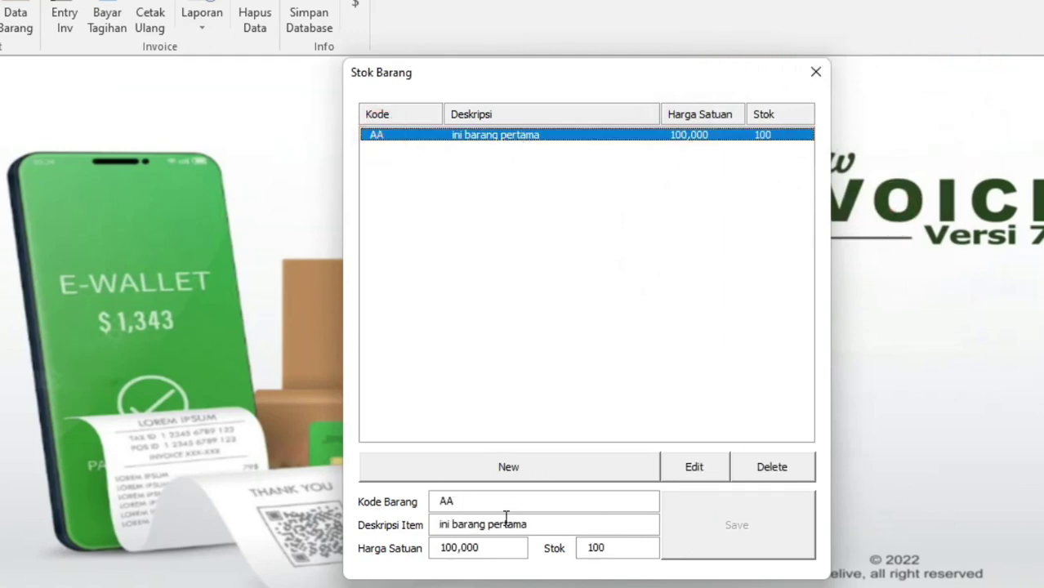
Add item BB (ini barang kedua, 10,000, stock 70) after fixing the duplicate AA code
left_click(545, 472)
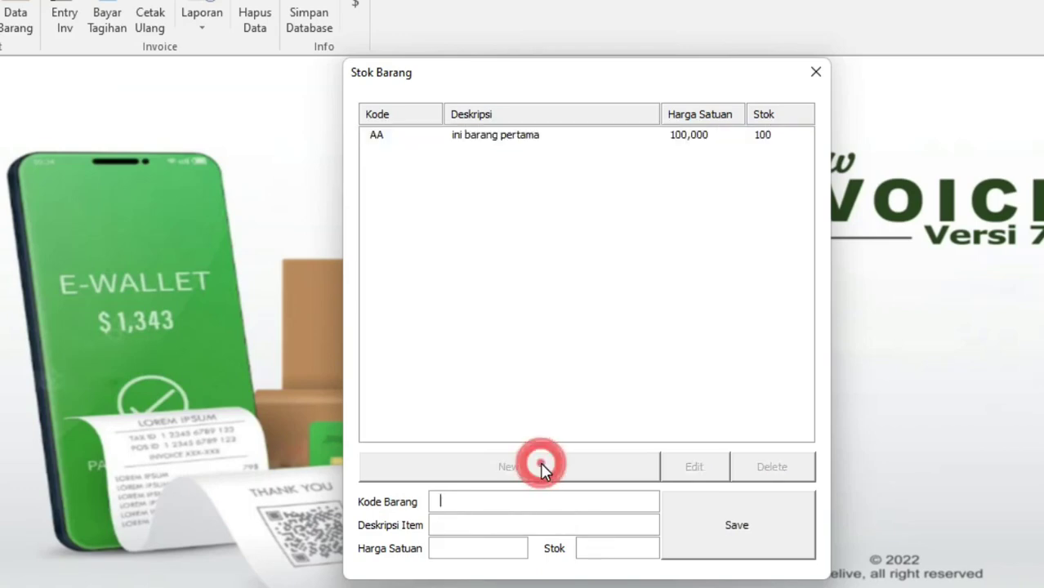
type("AA")
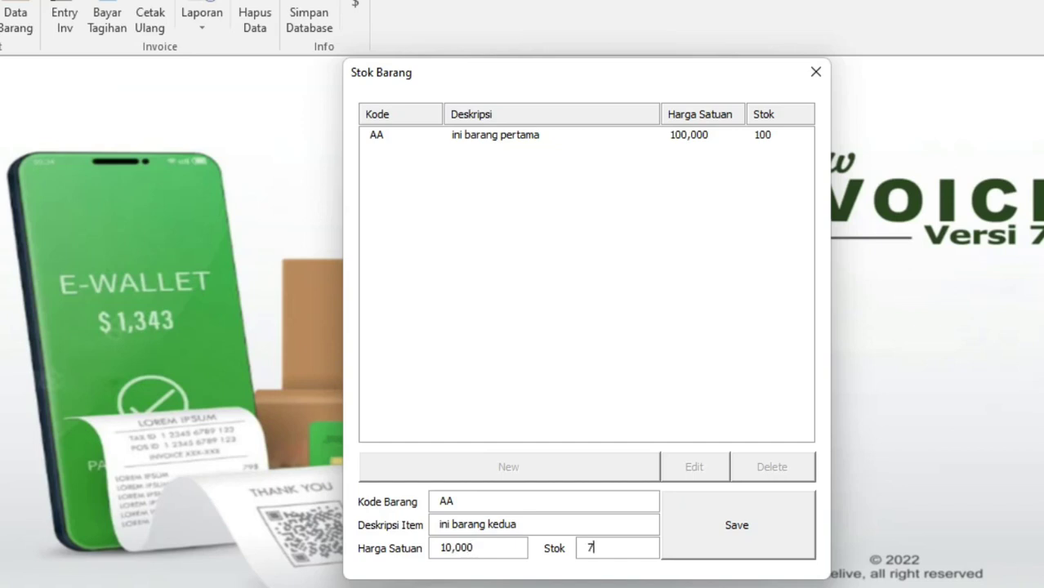
left_click(716, 513)
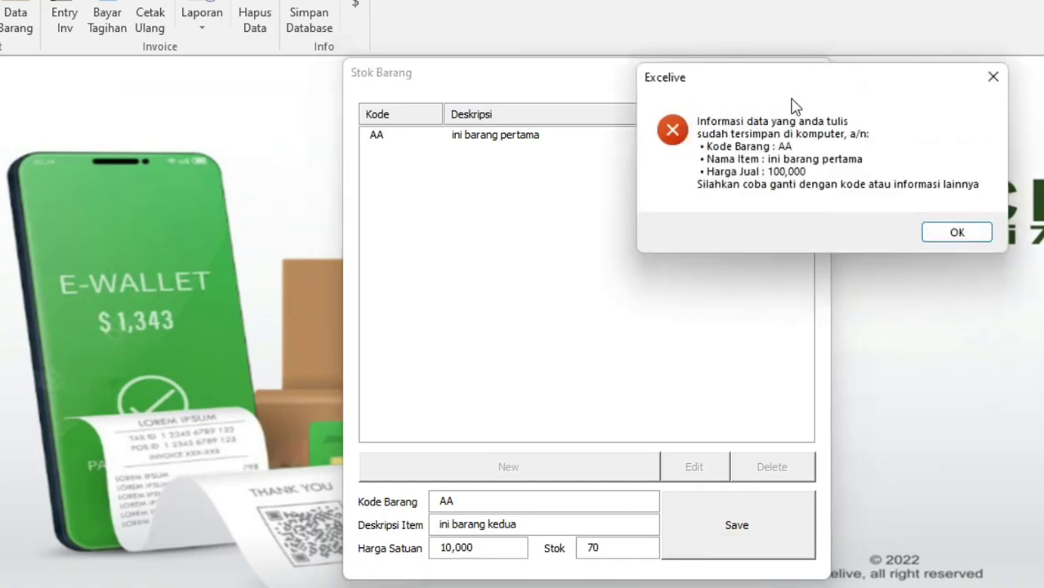
left_click_drag(801, 85, 605, 206)
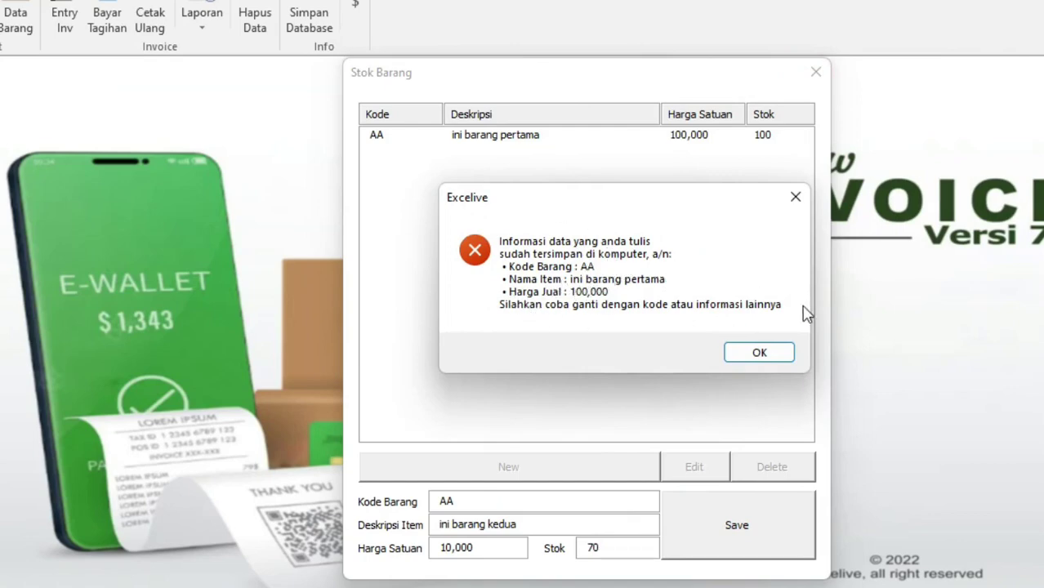
left_click(783, 354)
double_click(479, 500)
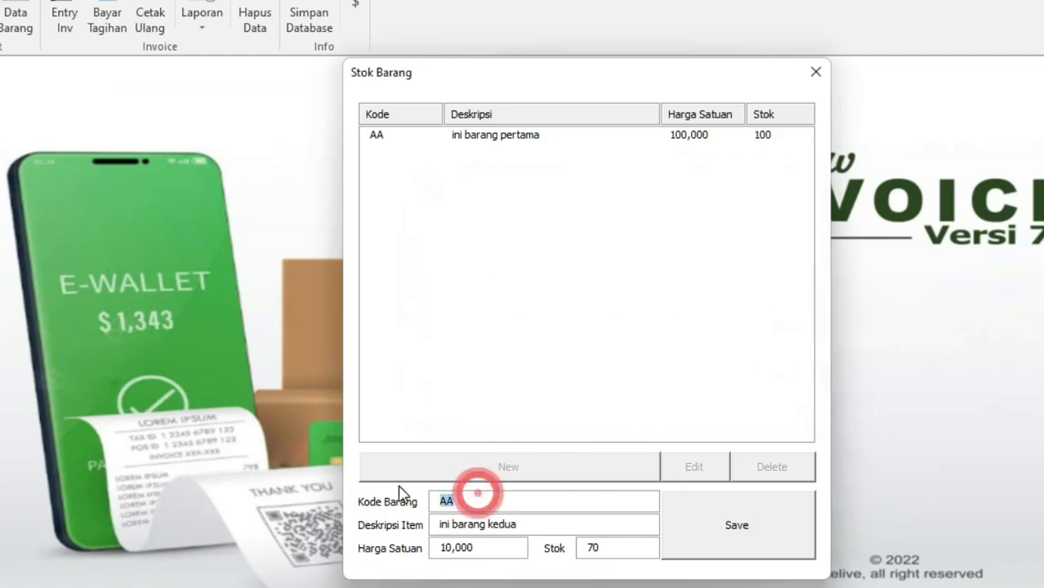
type("BB")
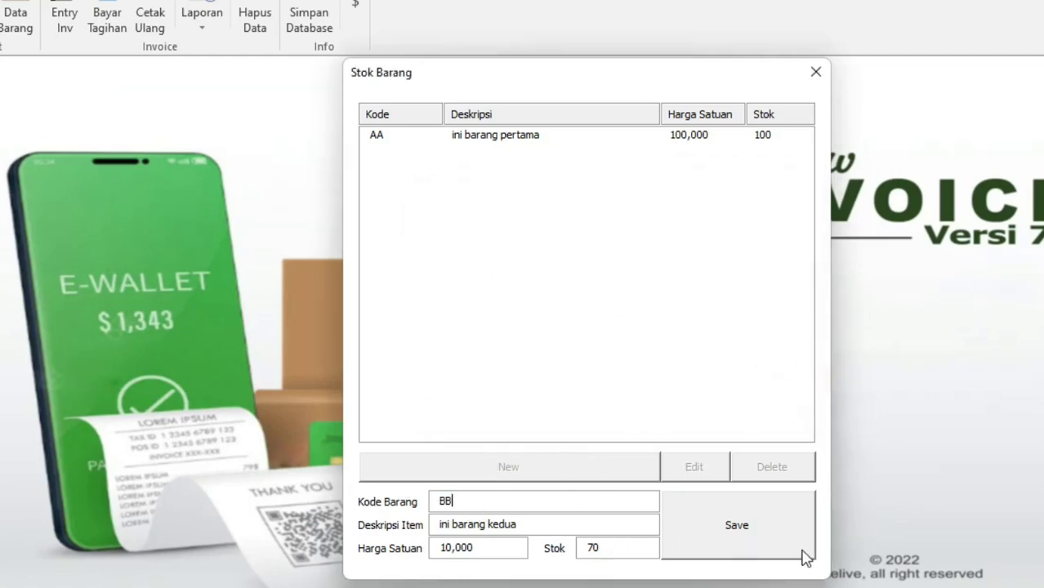
left_click(777, 532)
left_click(835, 213)
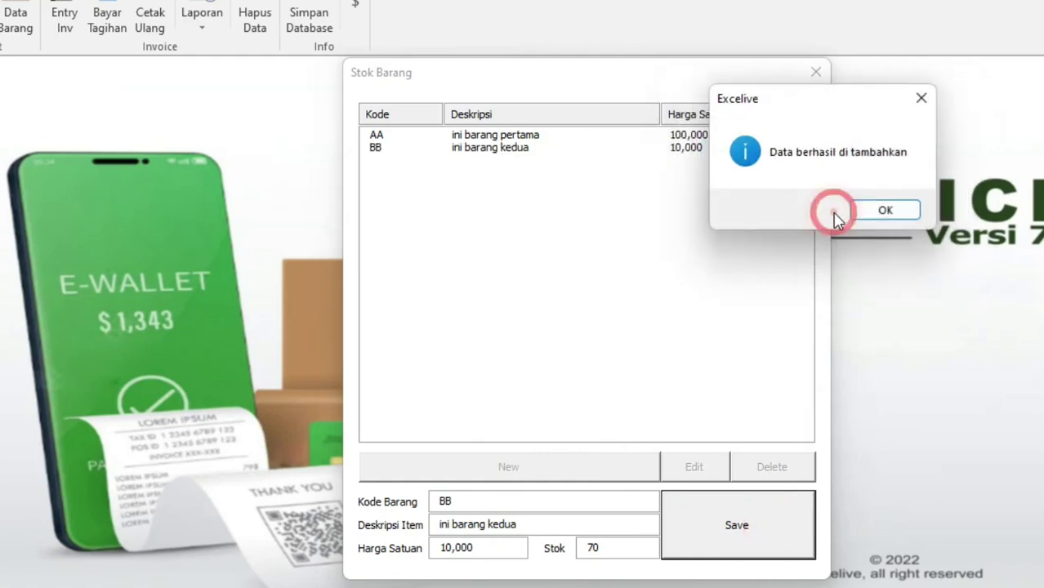
left_click(886, 213)
Add item CC (ini ketiga, 75,000, stock 50) to the stock list
left_click(544, 472)
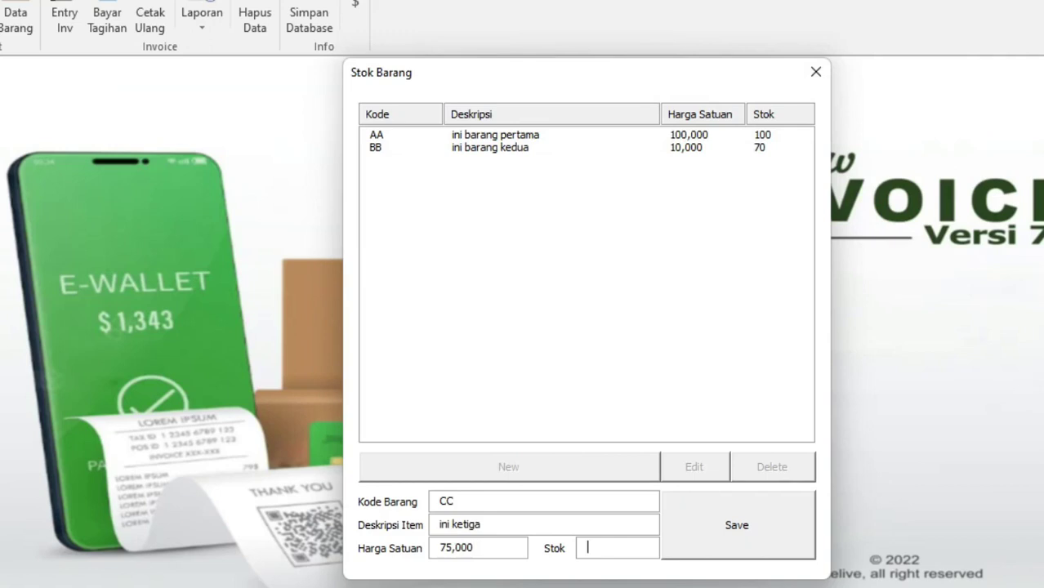
left_click(761, 531)
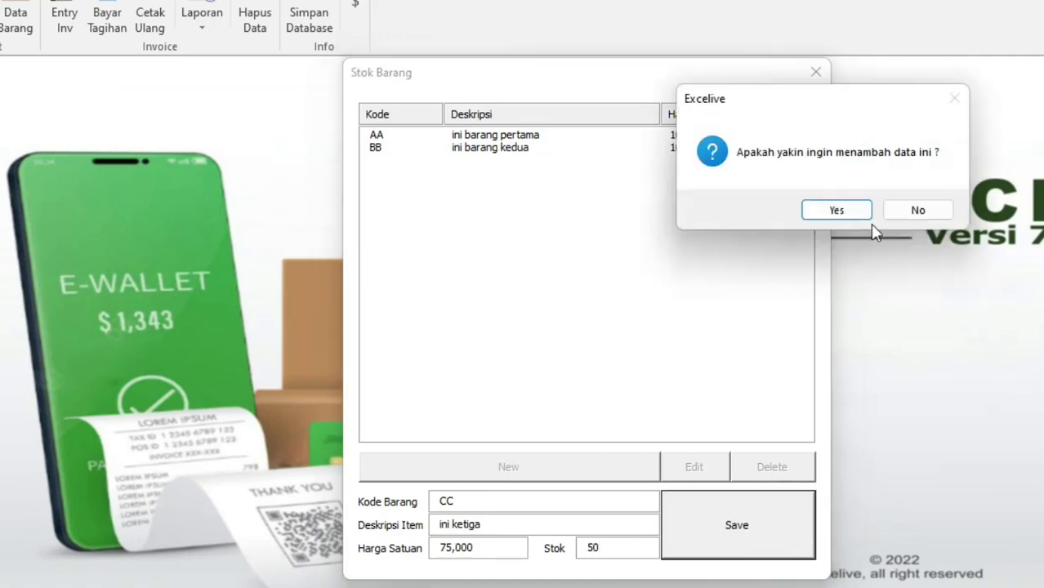
left_click(860, 216)
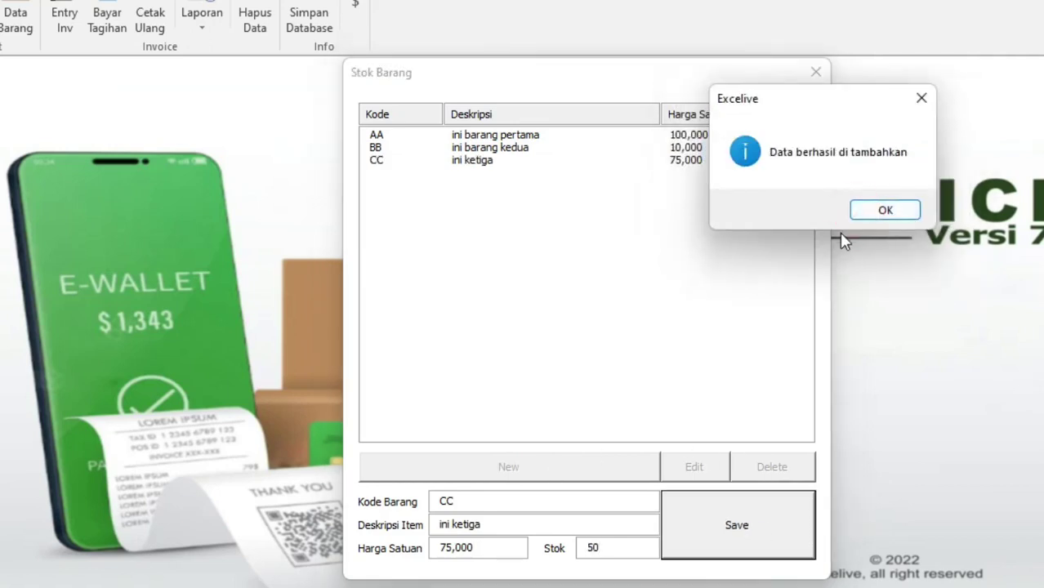
left_click(879, 210)
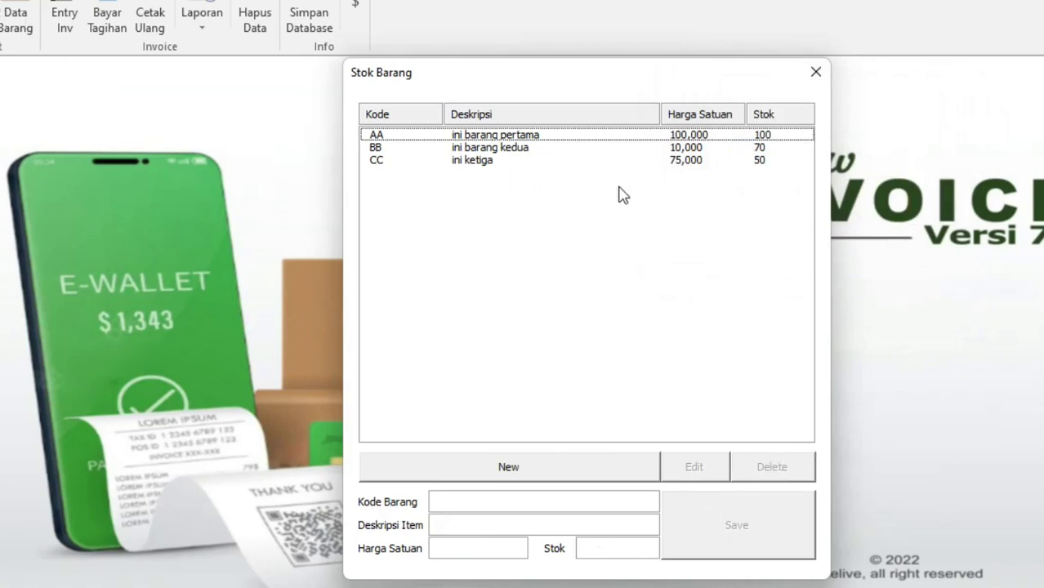
Start deleting item AA but cancel, keeping it in the list
left_click(535, 136)
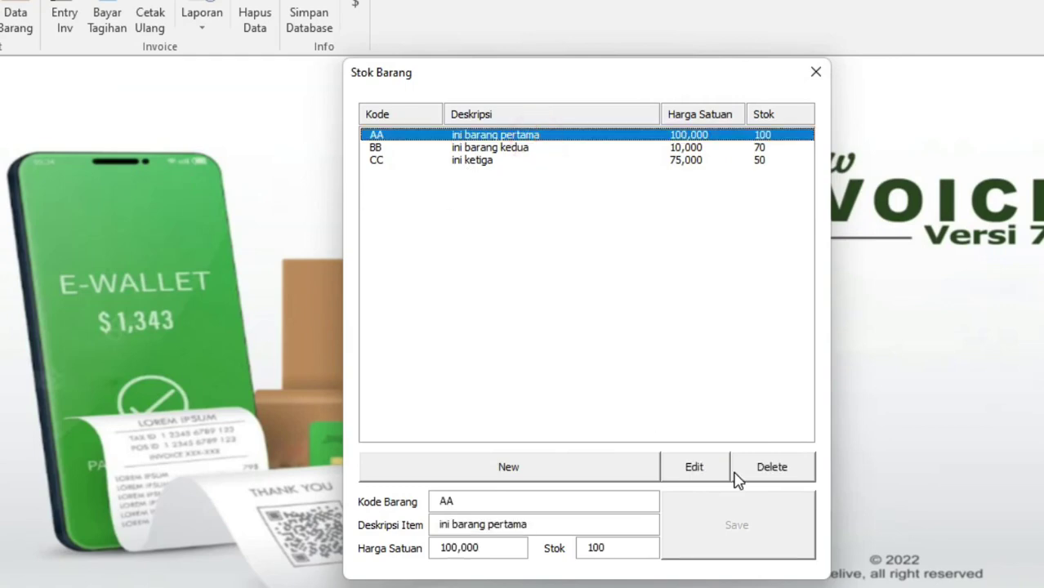
left_click(773, 476)
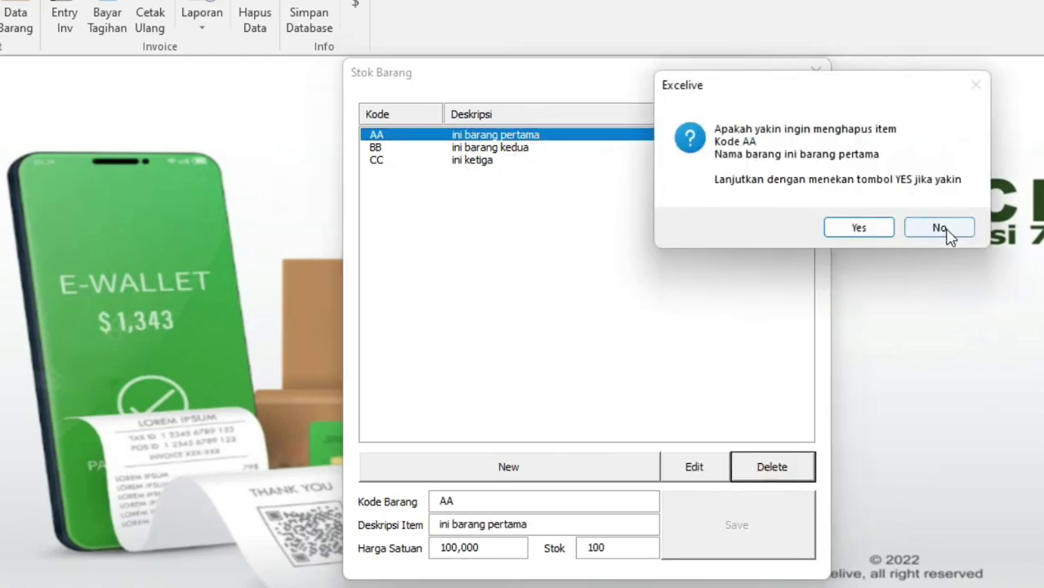
left_click(956, 235)
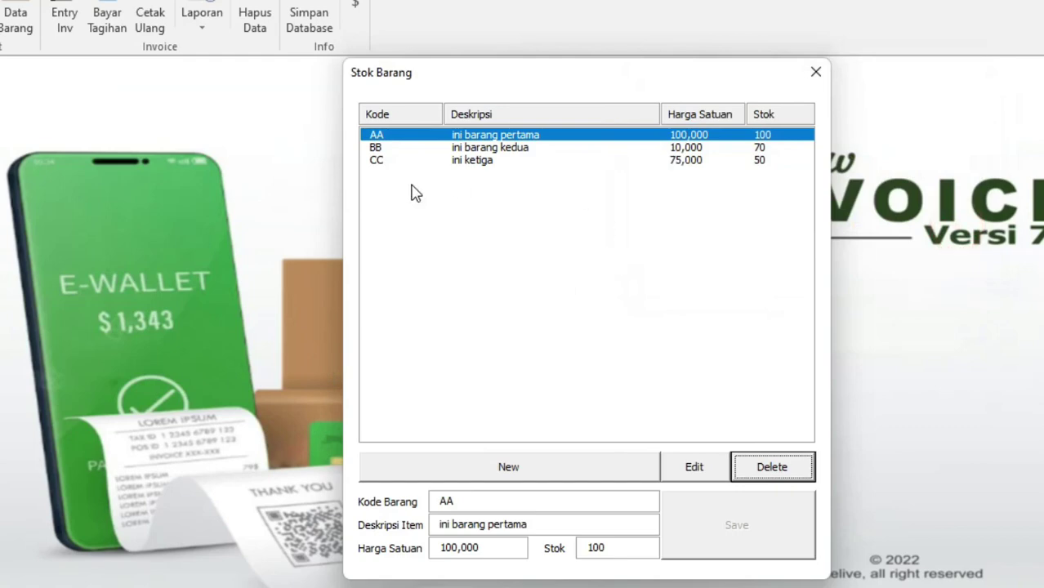
Change item CC to price 55,000 and stock 40, then close the Stok Barang window
left_click(579, 160)
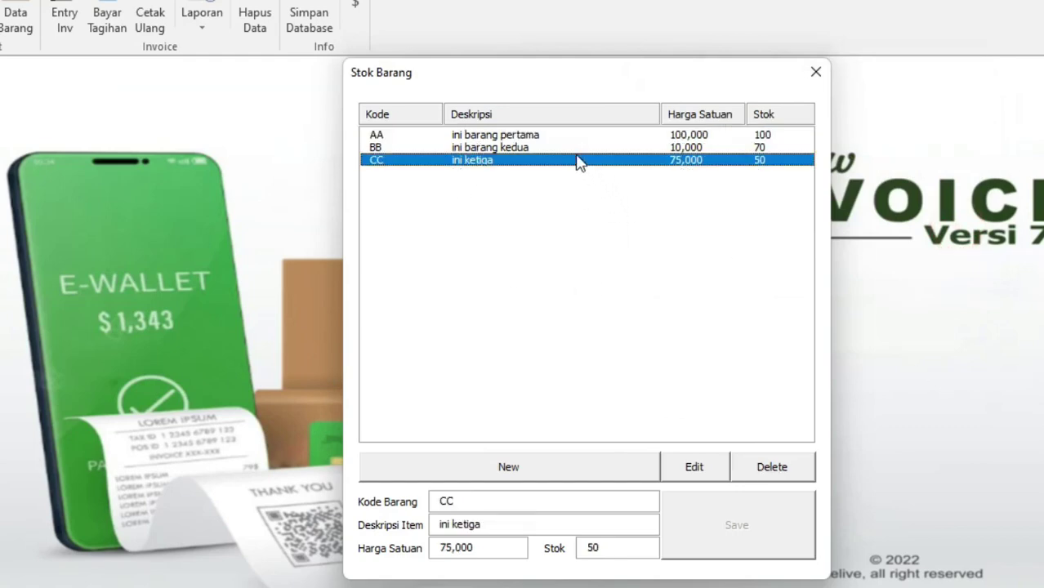
left_click(709, 467)
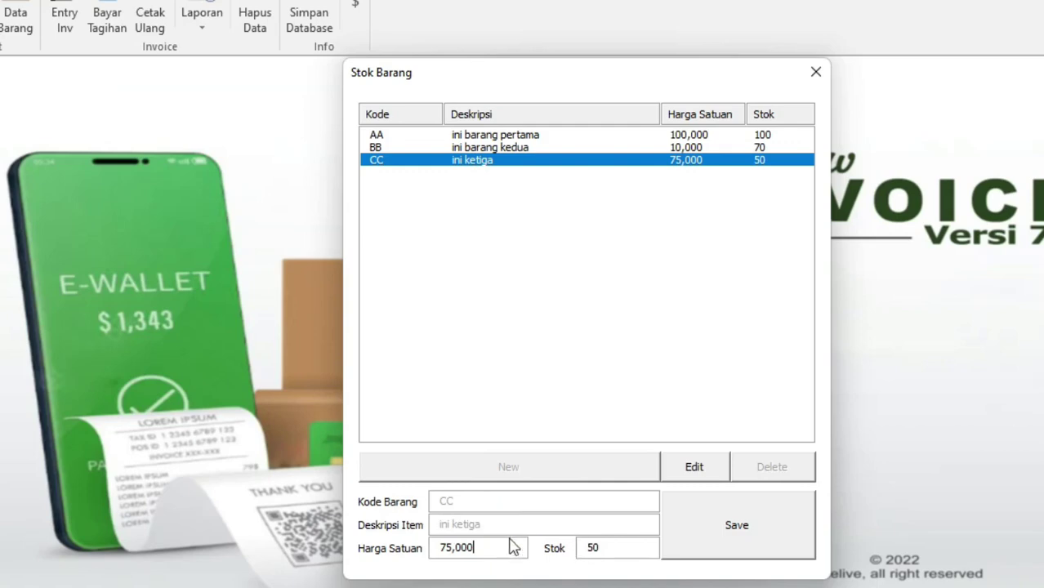
left_click_drag(446, 548, 429, 556)
left_click(591, 549)
left_click(752, 533)
left_click_drag(819, 119, 890, 142)
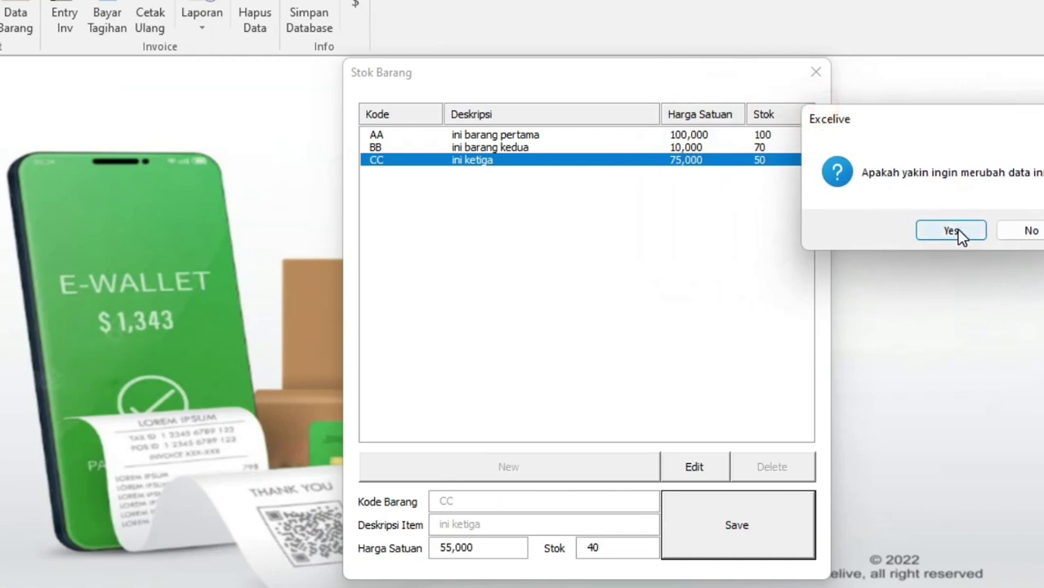
left_click(951, 232)
left_click(869, 210)
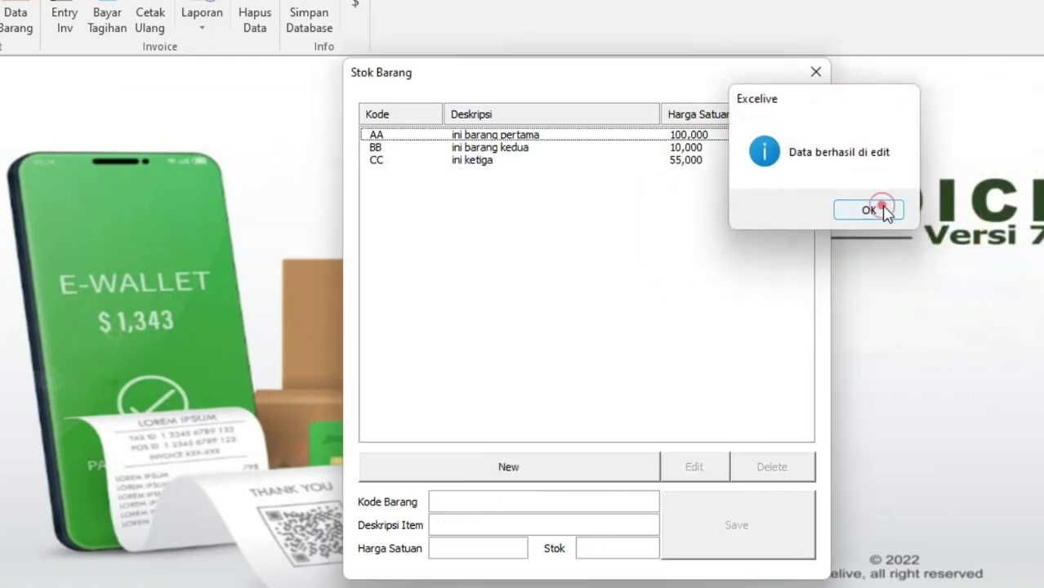
left_click(771, 160)
left_click(606, 141)
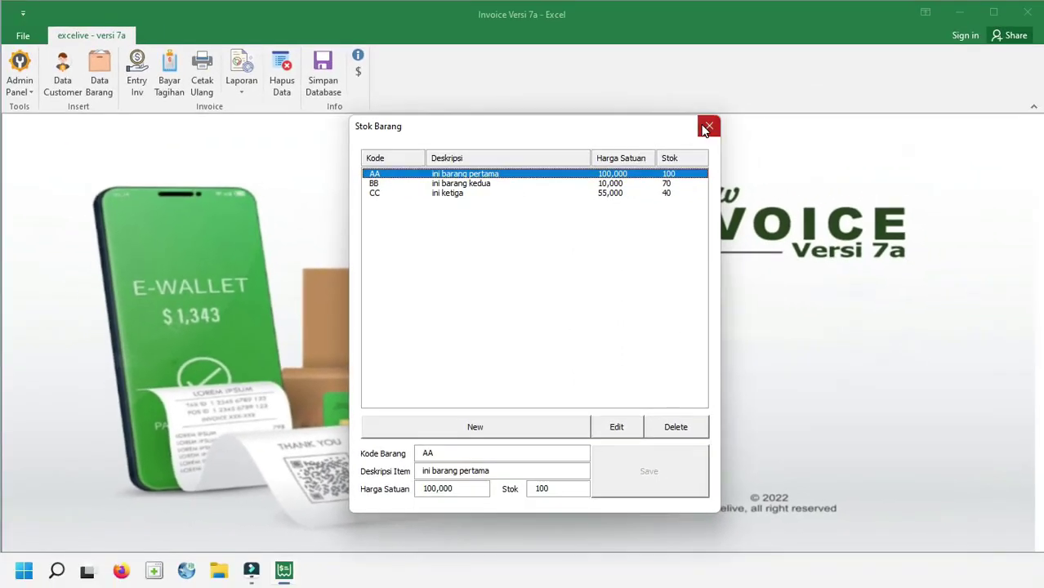
left_click(706, 128)
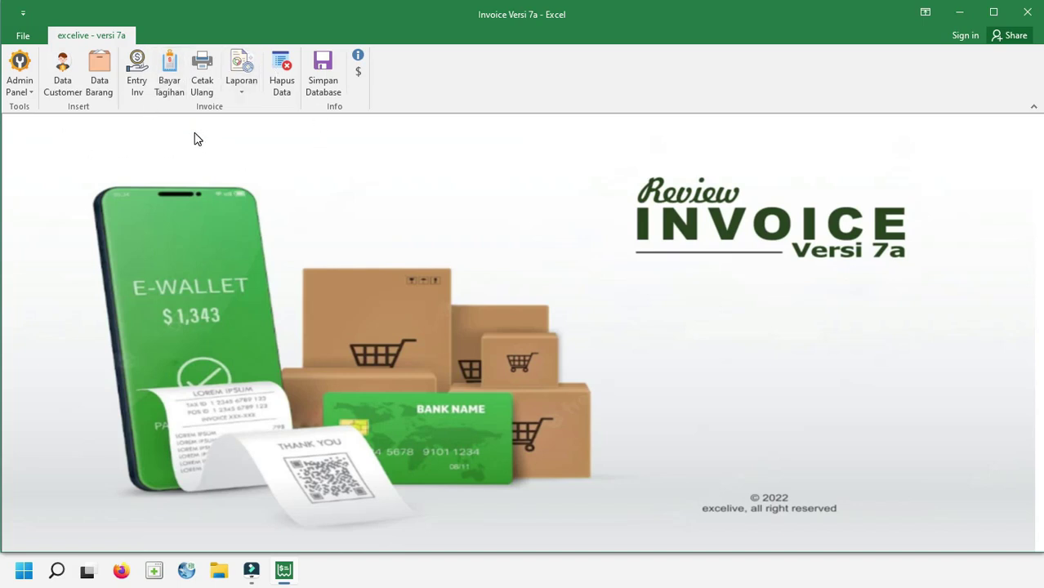
Start a new invoice INV # 00001 dated Senin, 29 Agustus 2022 via Entry Inv
left_click(139, 89)
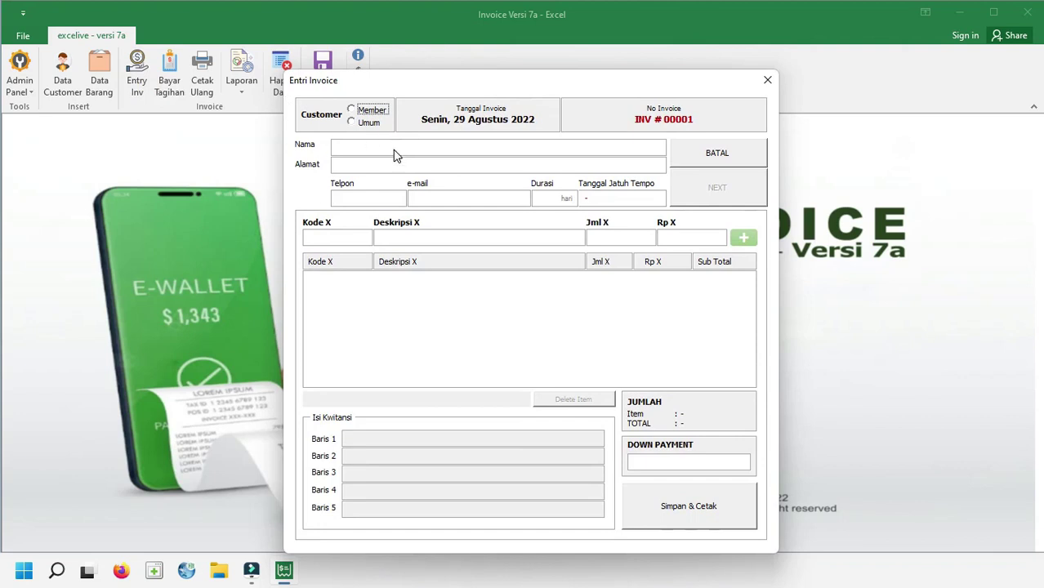
left_click(717, 154)
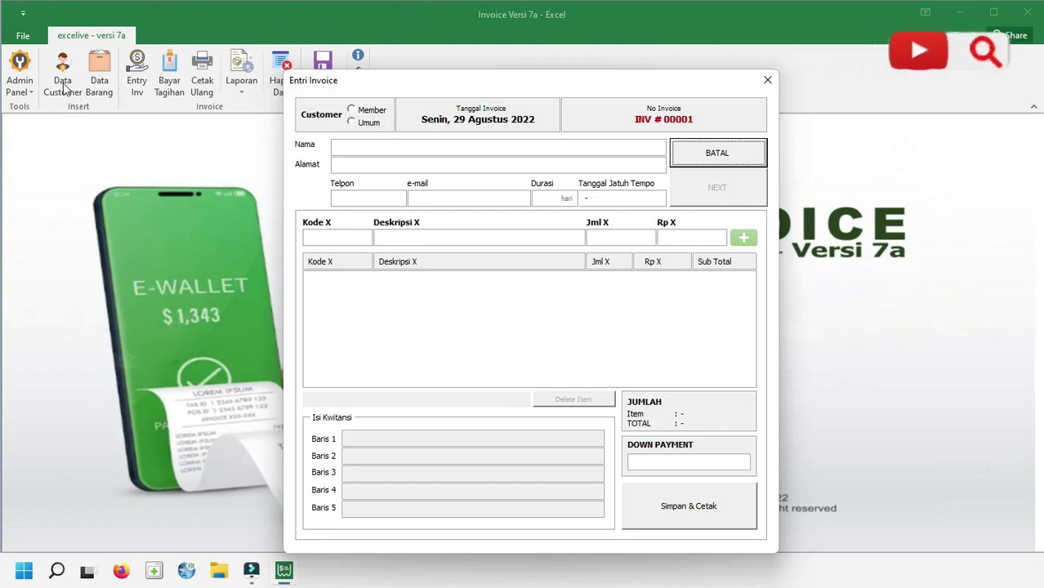
Choose the Member customer type and fill the customer fields from the second registered member
left_click(379, 113)
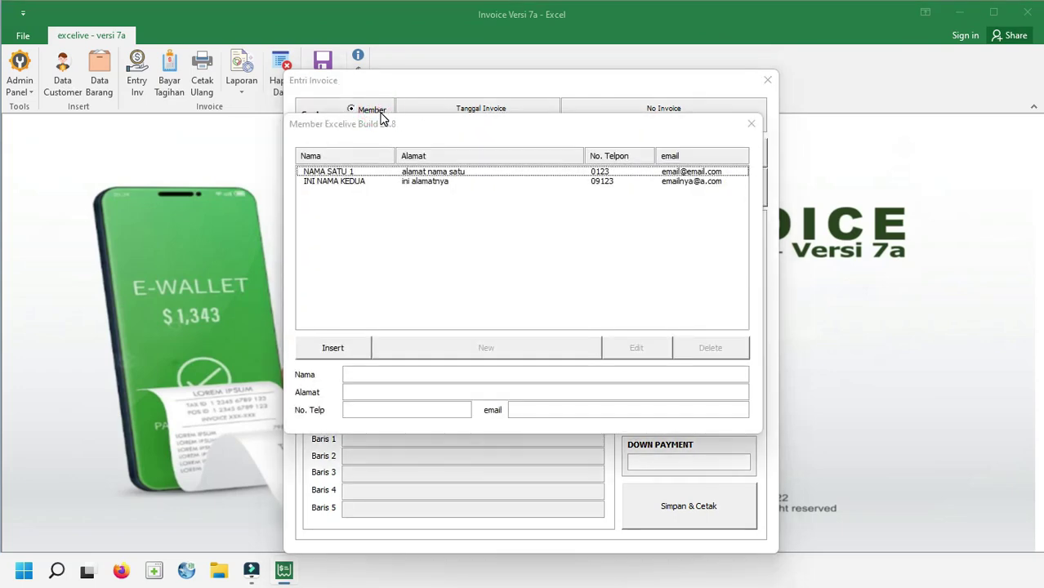
left_click_drag(389, 128, 302, 174)
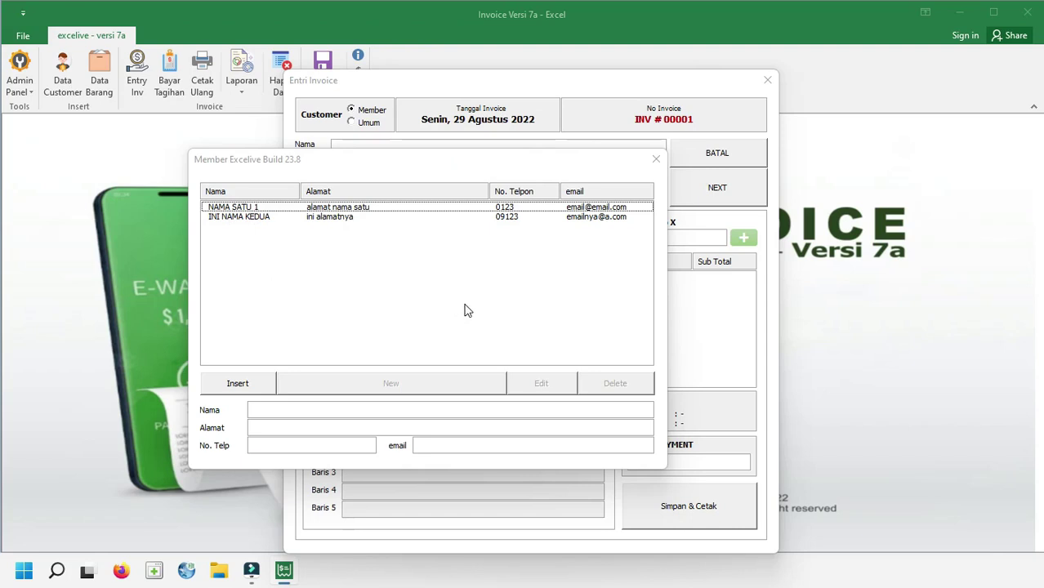
left_click(329, 209)
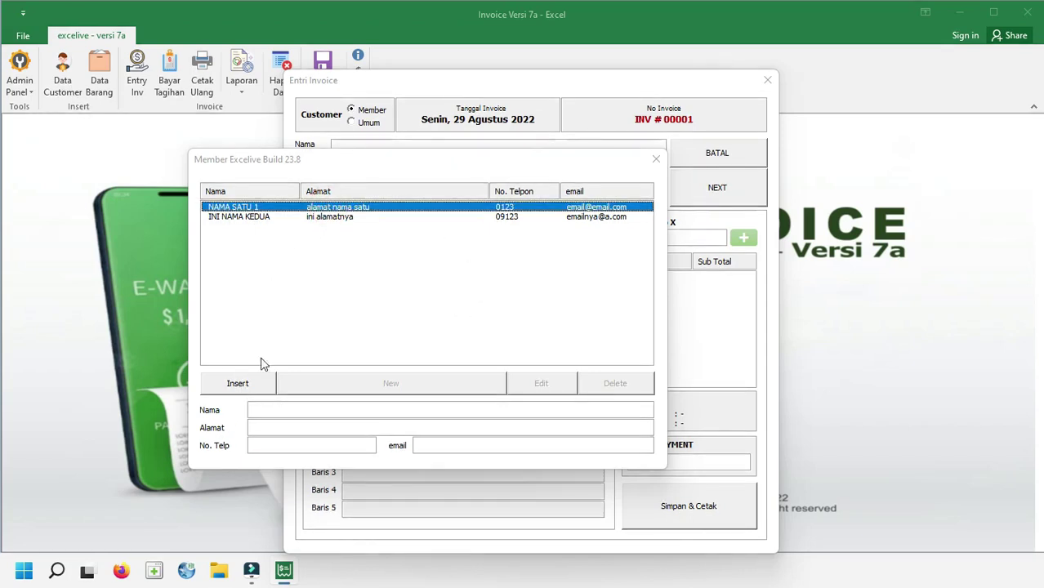
double_click(337, 218)
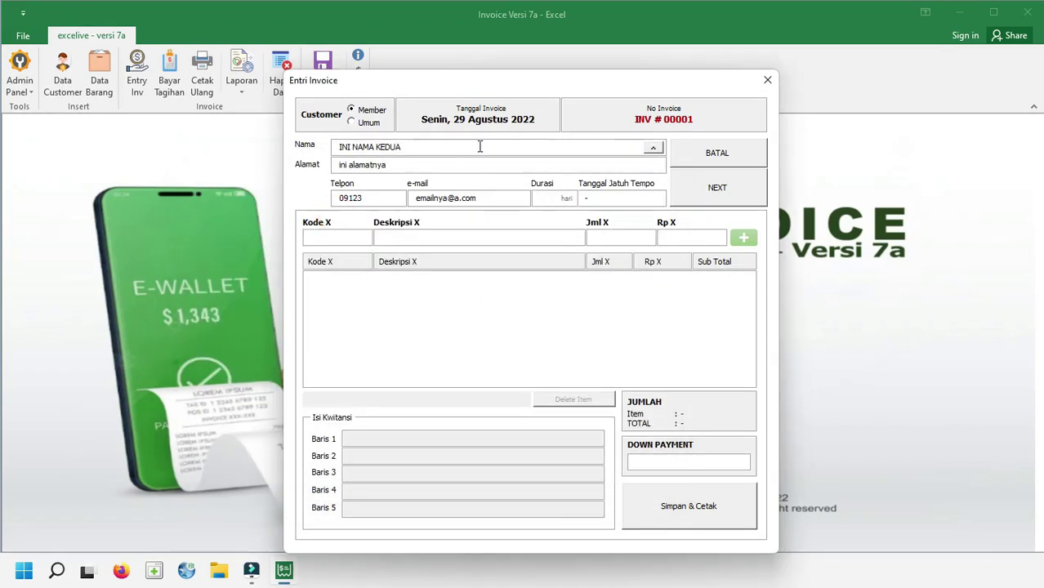
left_click(390, 146)
Enter an Umum customer's test name, address, phone and e-mail with a 1-day term
left_click(375, 122)
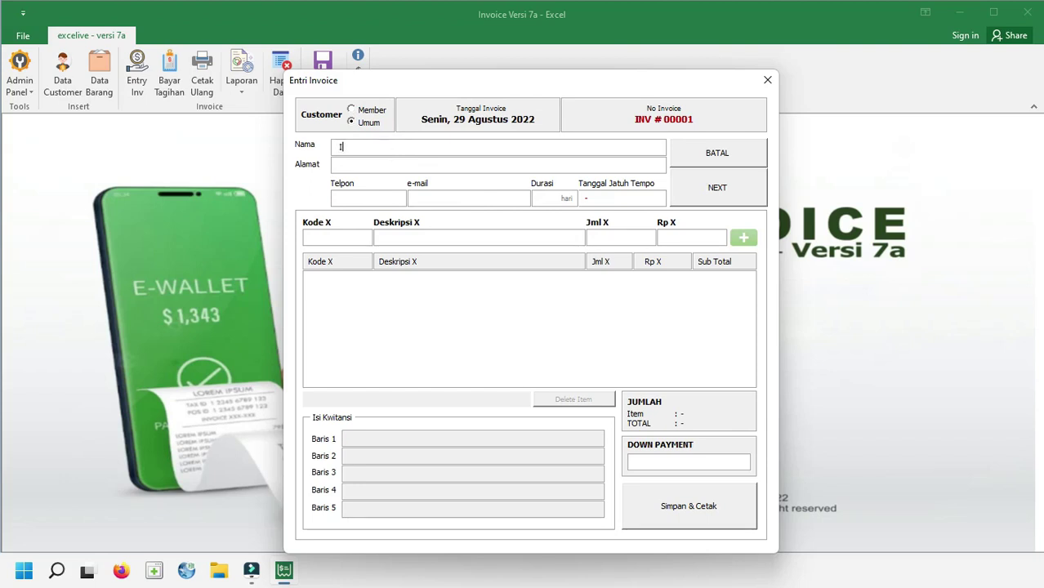
type("INI TEST NAMA")
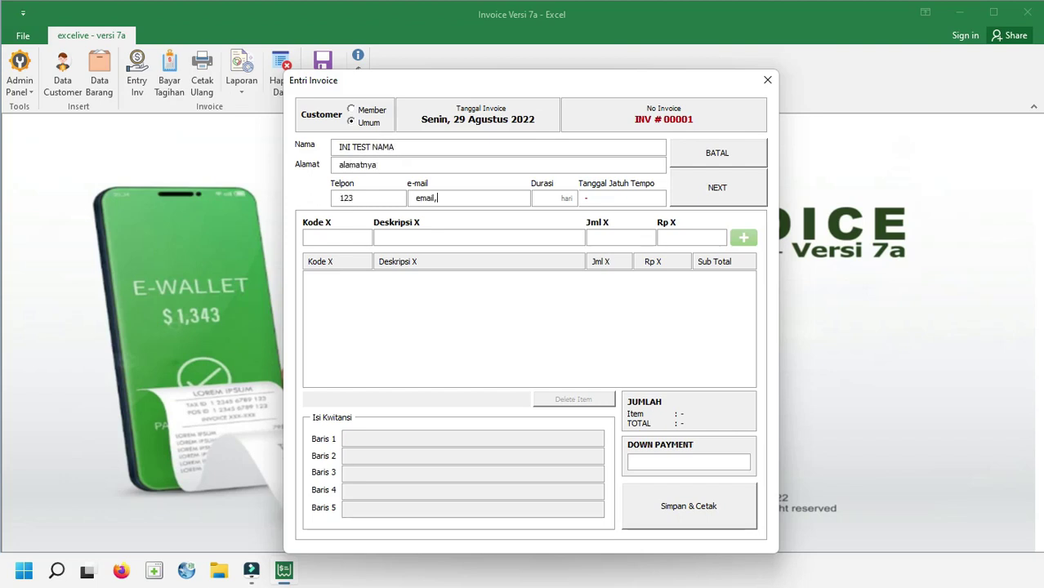
key("BackSpace")
type("@asdf.com")
type("1")
key("Tab")
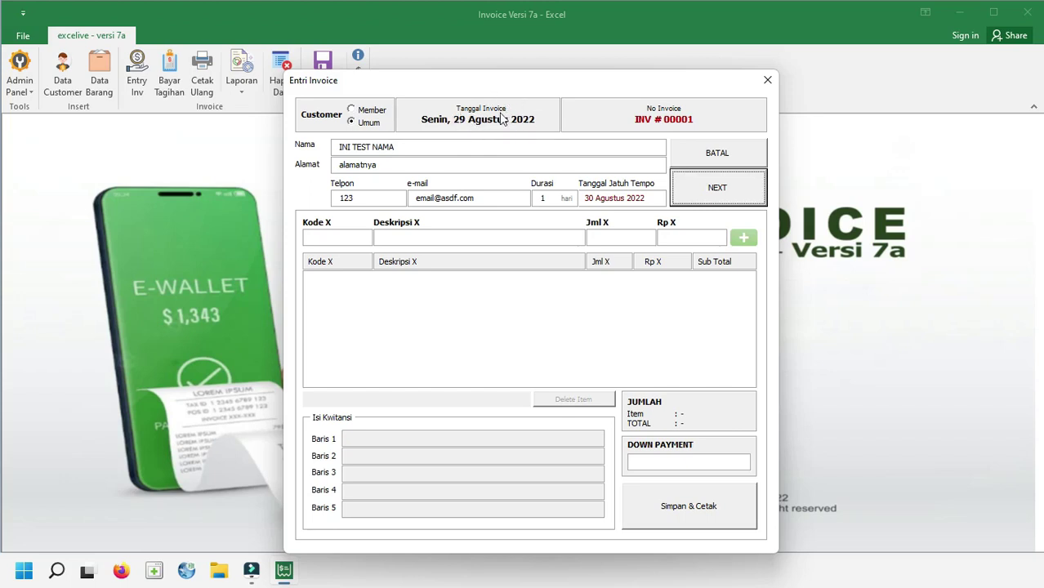
left_click(719, 195)
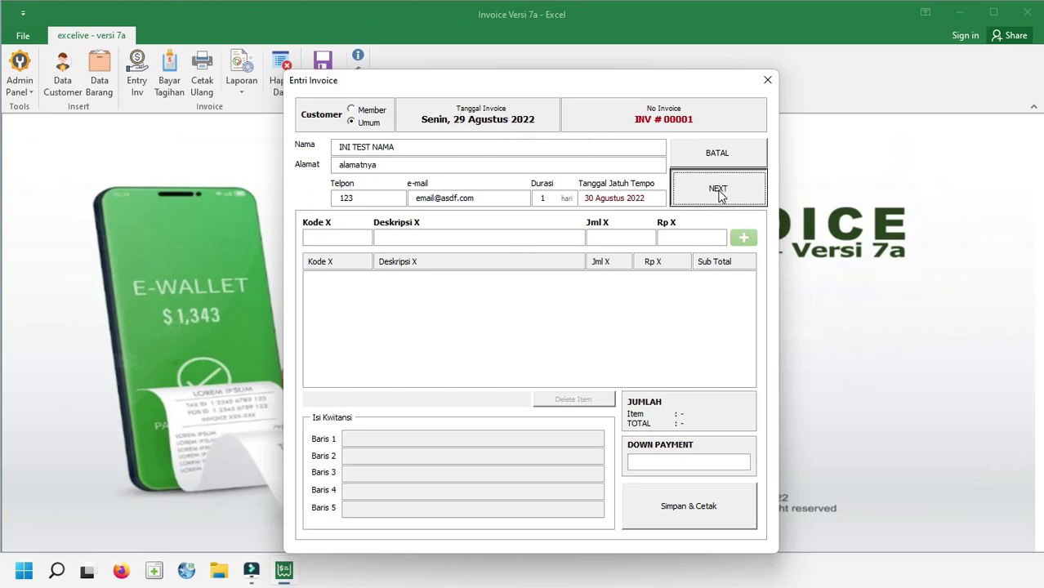
Enter item code ABC and dismiss the 'Silahkan lengkapi data' incomplete-data warning
left_click(701, 230)
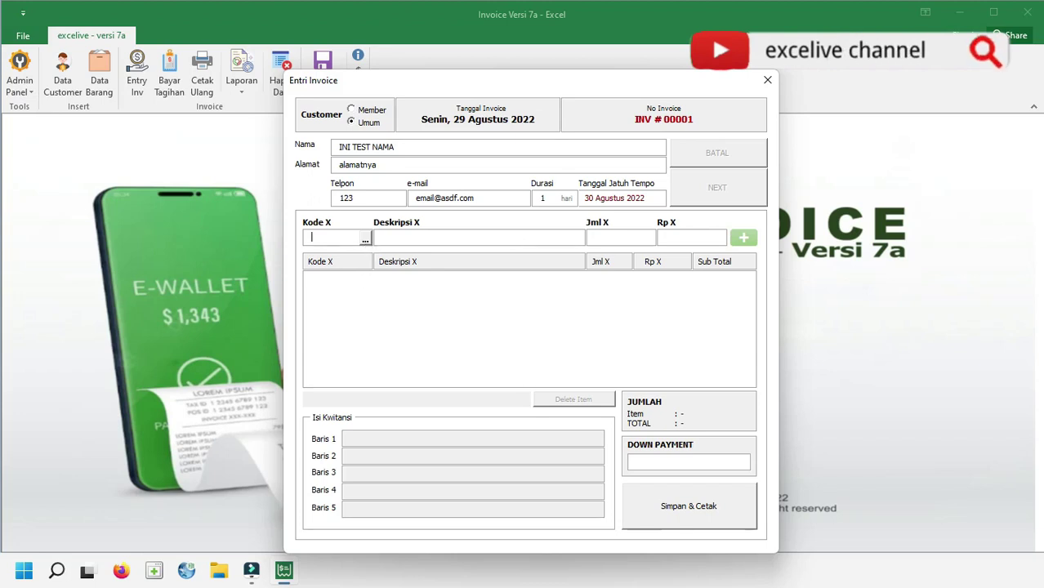
type("AB")
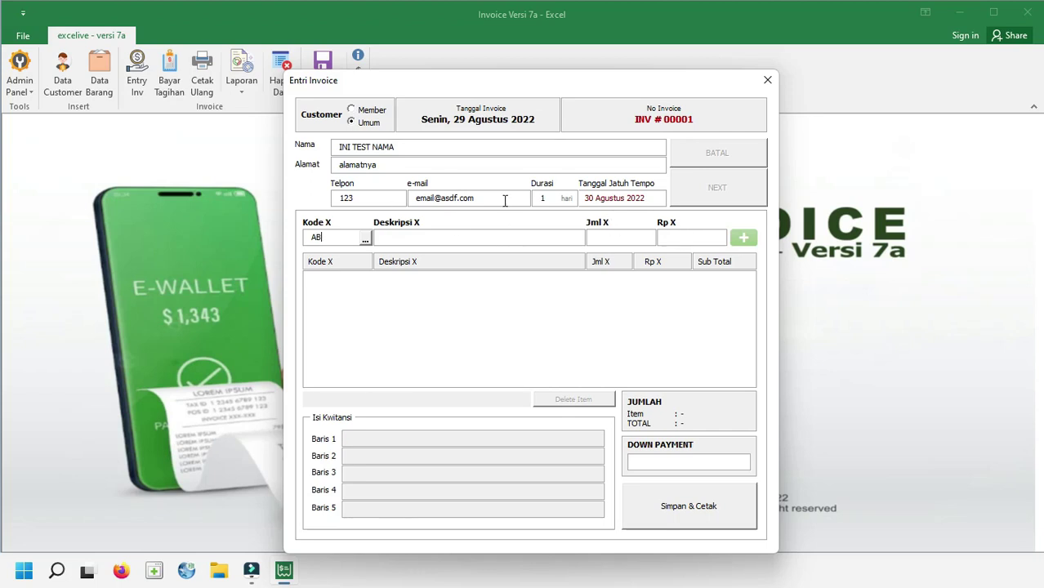
type("C")
key("Tab")
key("Tab")
key("Return")
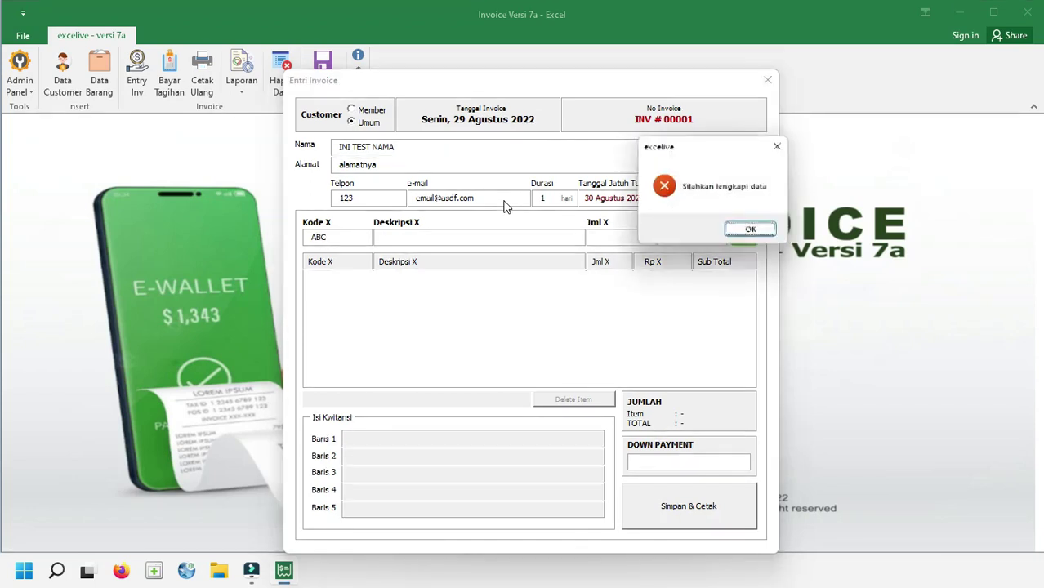
key("Return")
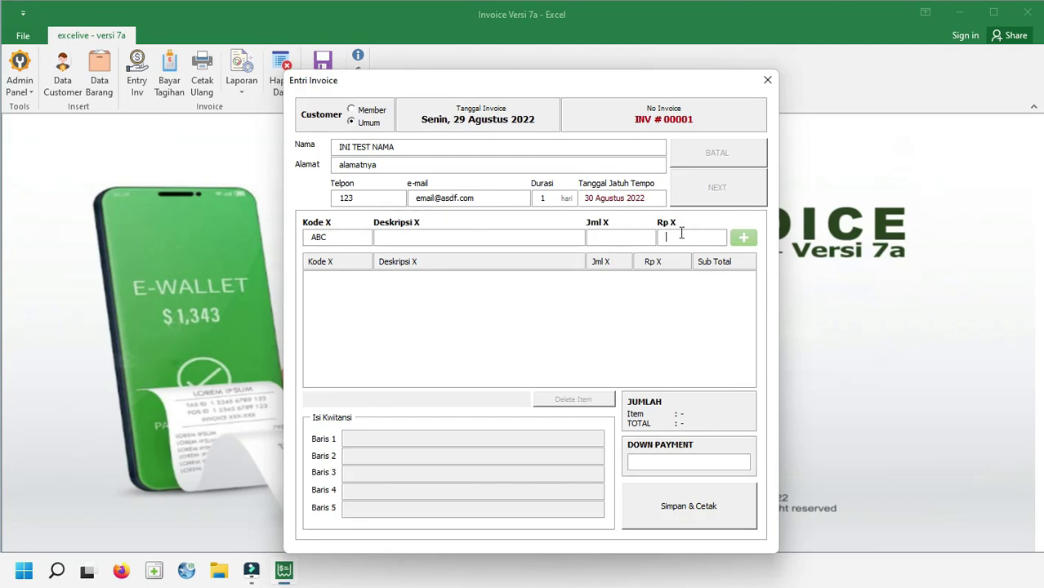
Add item AA (ini barang pertama) at quantity 12 for a 1,200,000 total
left_click(350, 236)
type("AA")
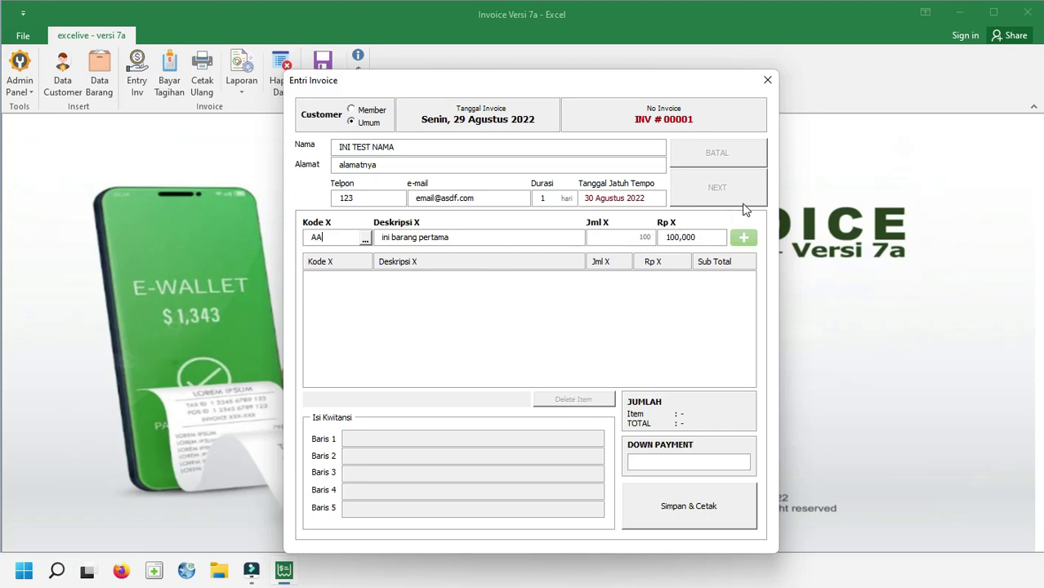
key("Tab")
key("Tab")
type("1")
key("Tab")
key("Return")
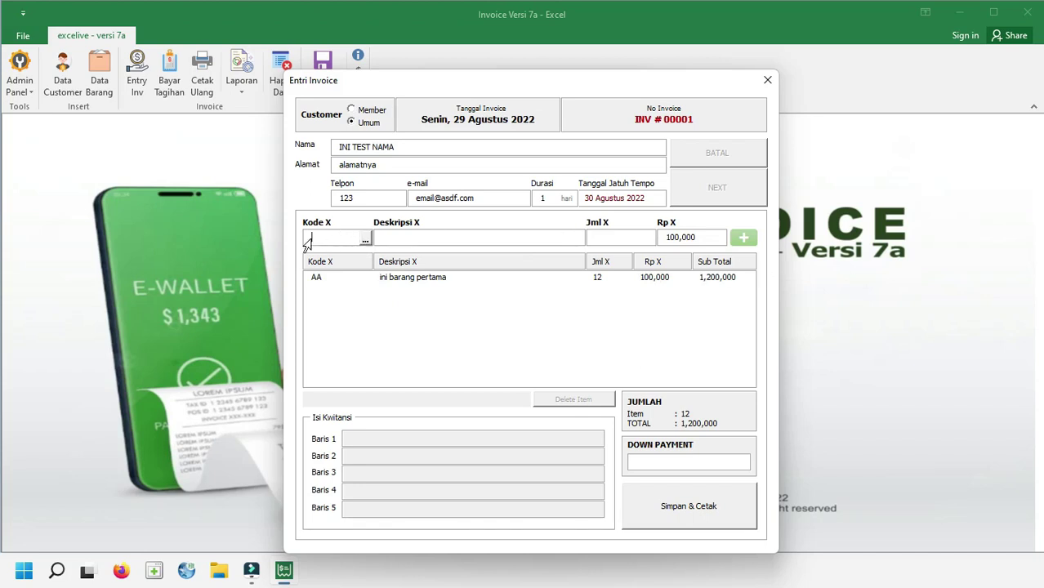
Try re-adding item AA at quantity 20 and dismiss the duplicate-item warnings
left_click(365, 240)
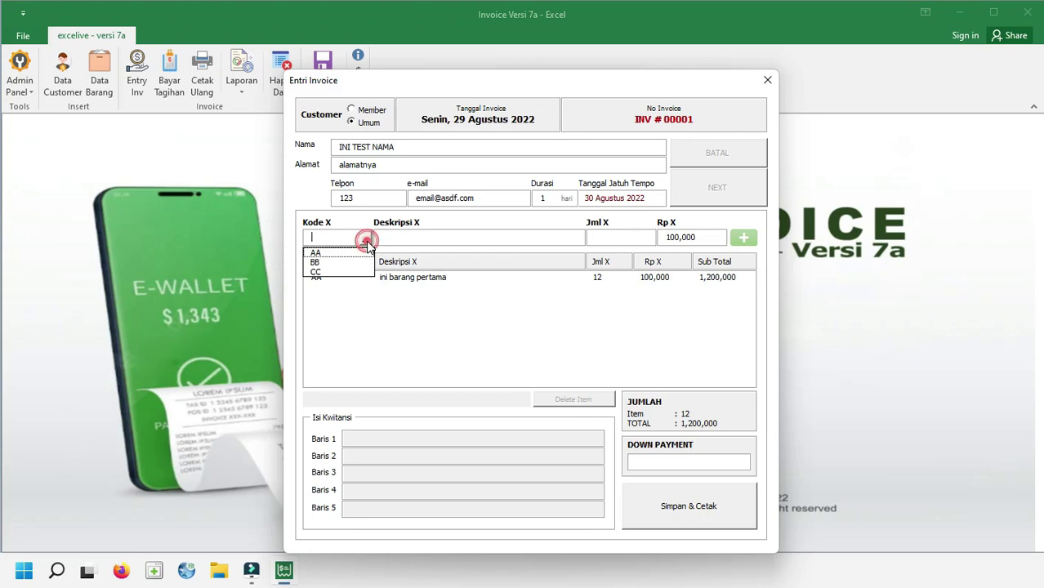
left_click(327, 258)
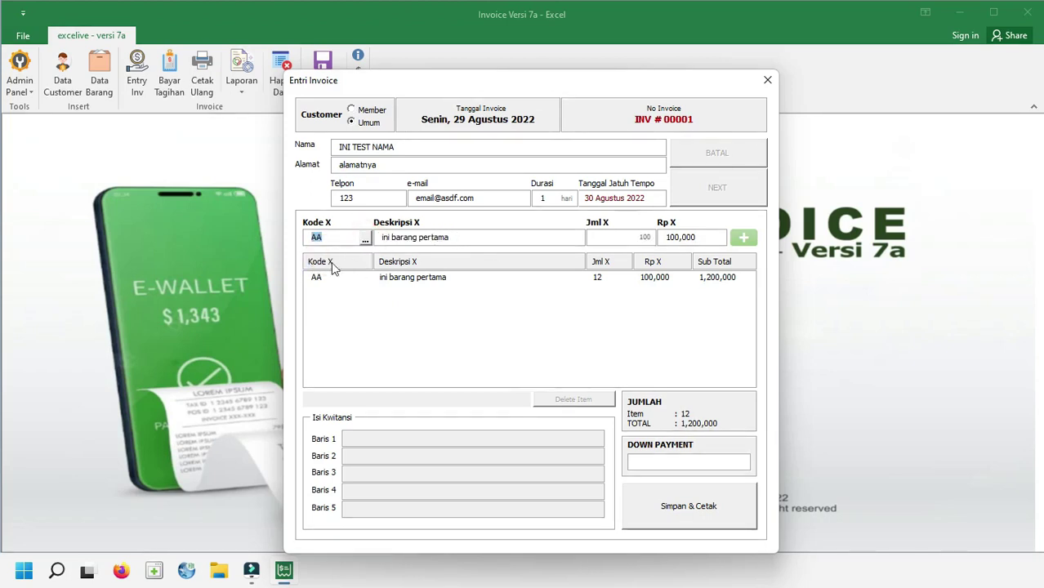
key("Tab")
key("Tab")
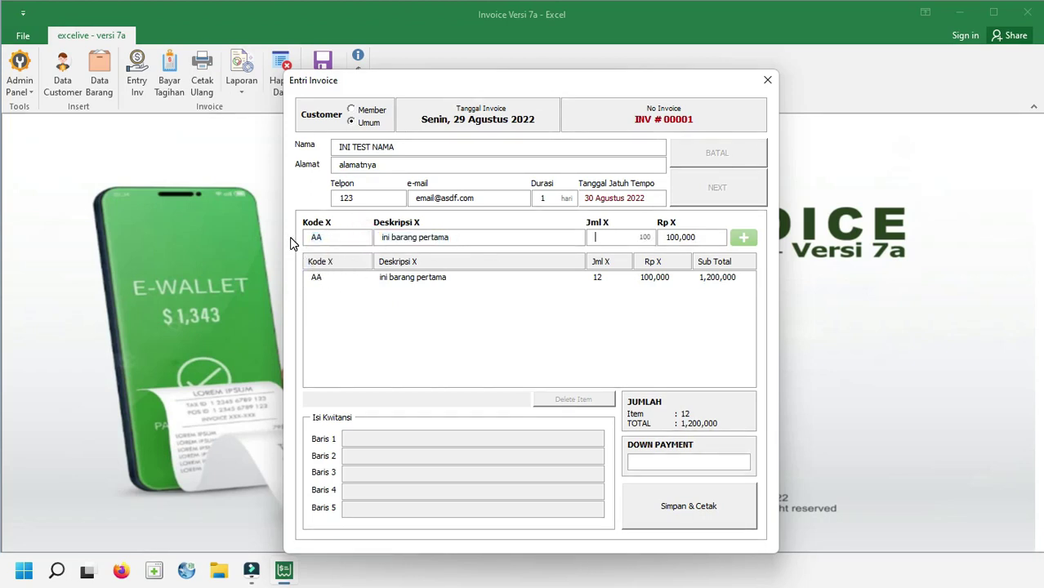
type("20")
key("Tab")
left_click(744, 238)
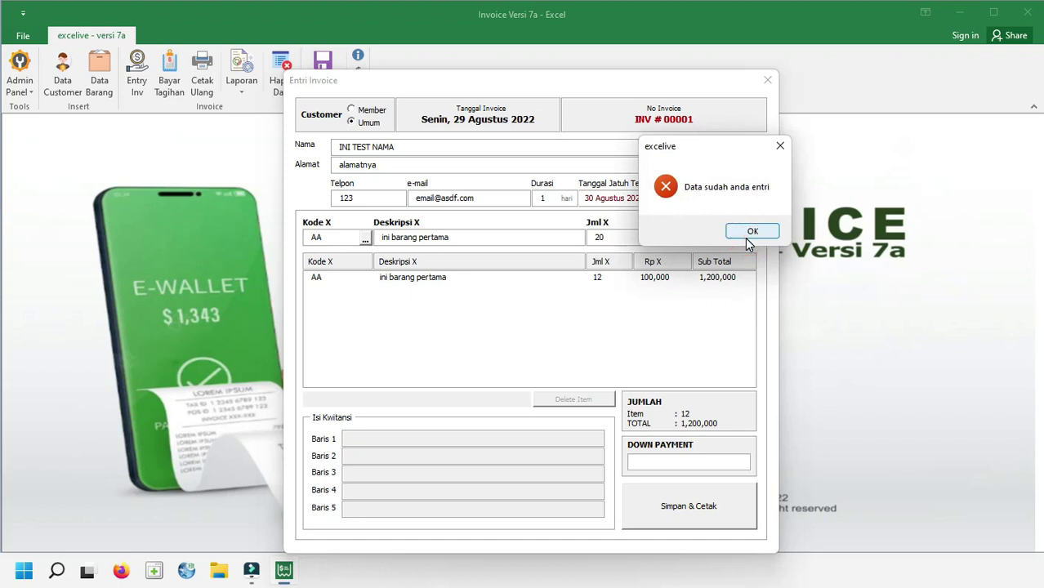
left_click(750, 232)
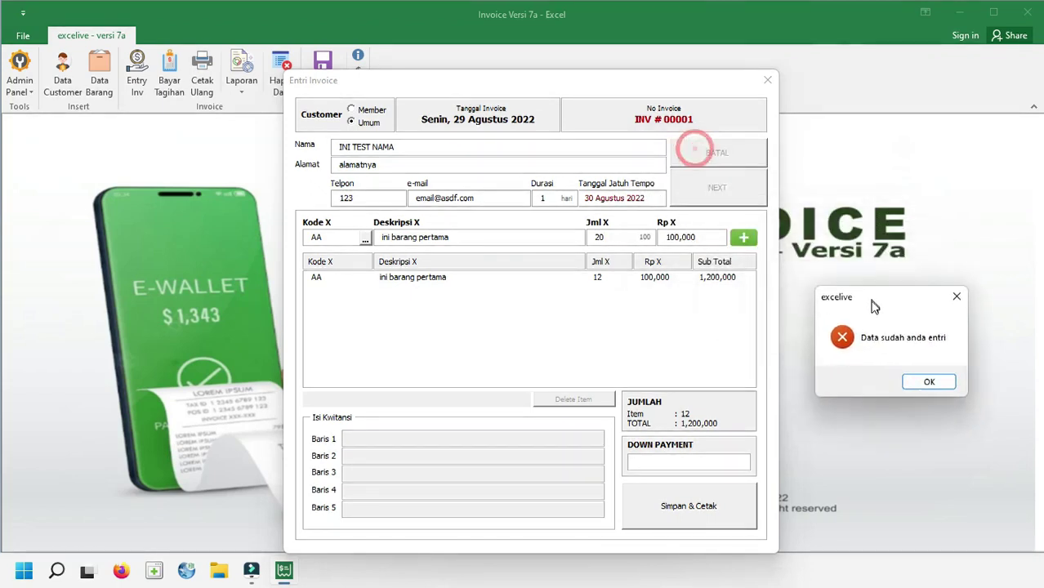
left_click(933, 384)
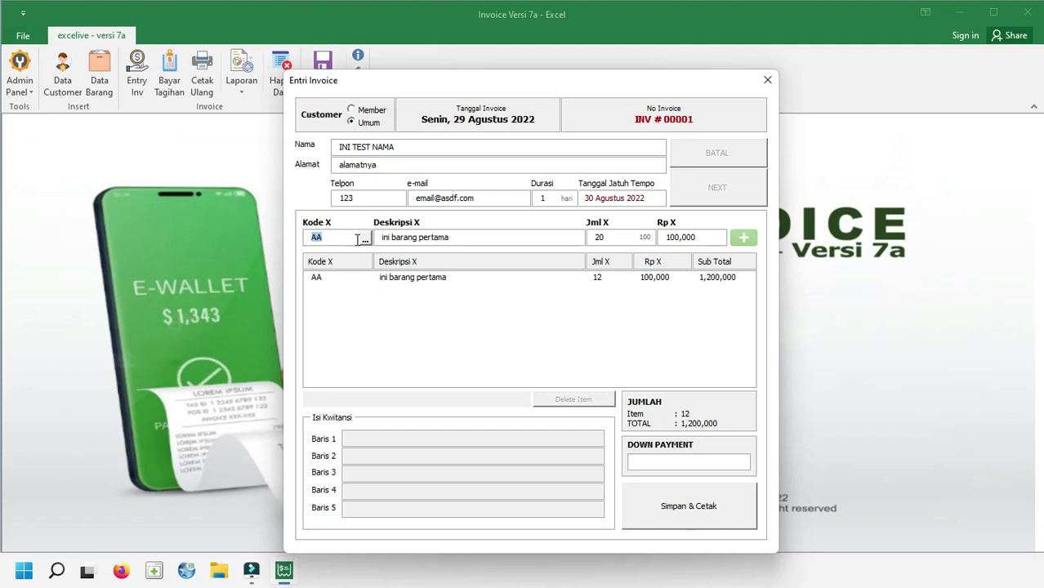
Start deleting the AA line, then cancel the deletion
left_click(575, 279)
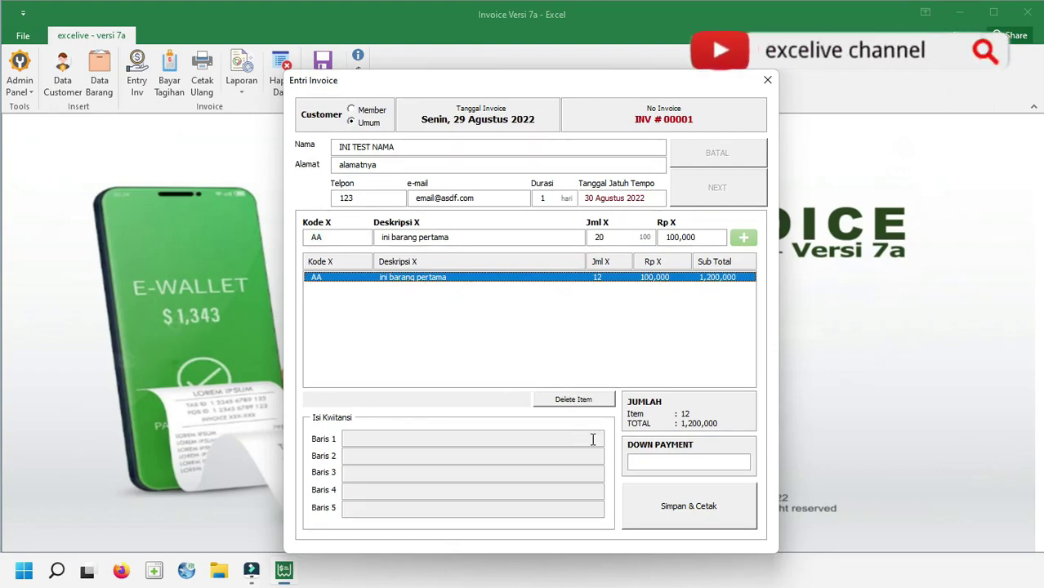
left_click(572, 403)
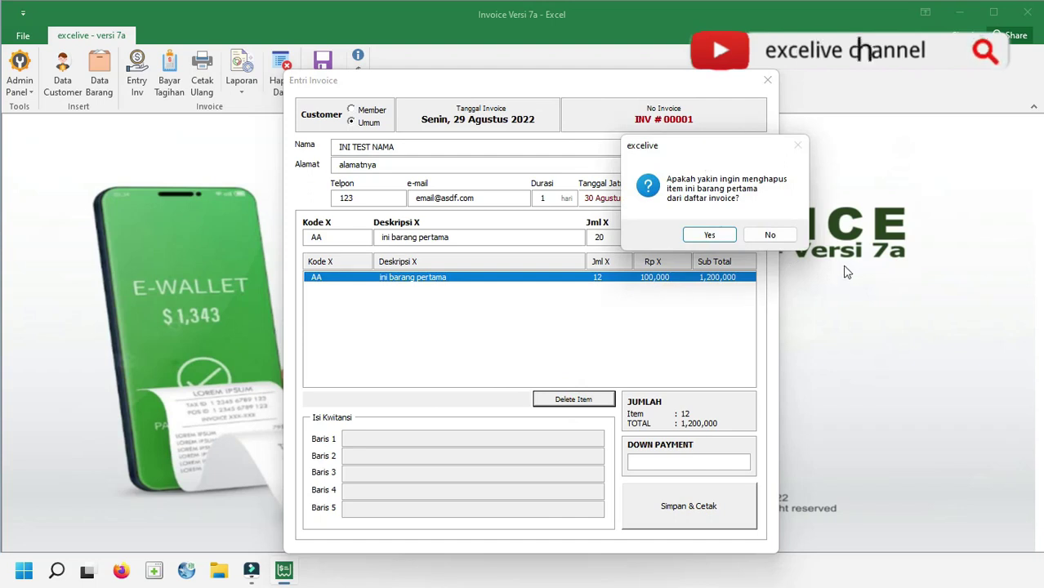
left_click(782, 236)
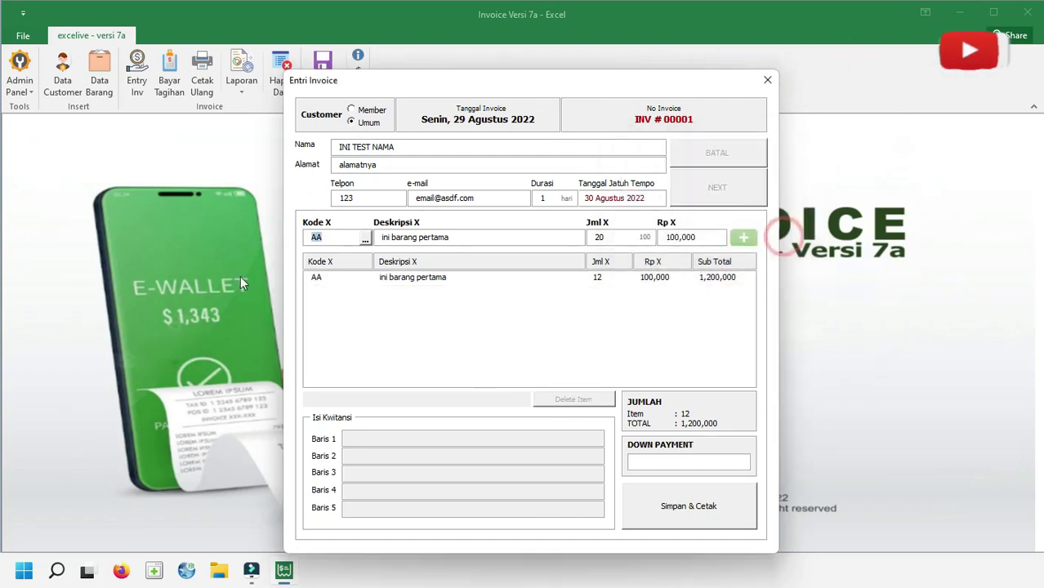
Add item BB (ini barang kedua) at quantity 10, bringing the total to 1,300,000
left_click(366, 237)
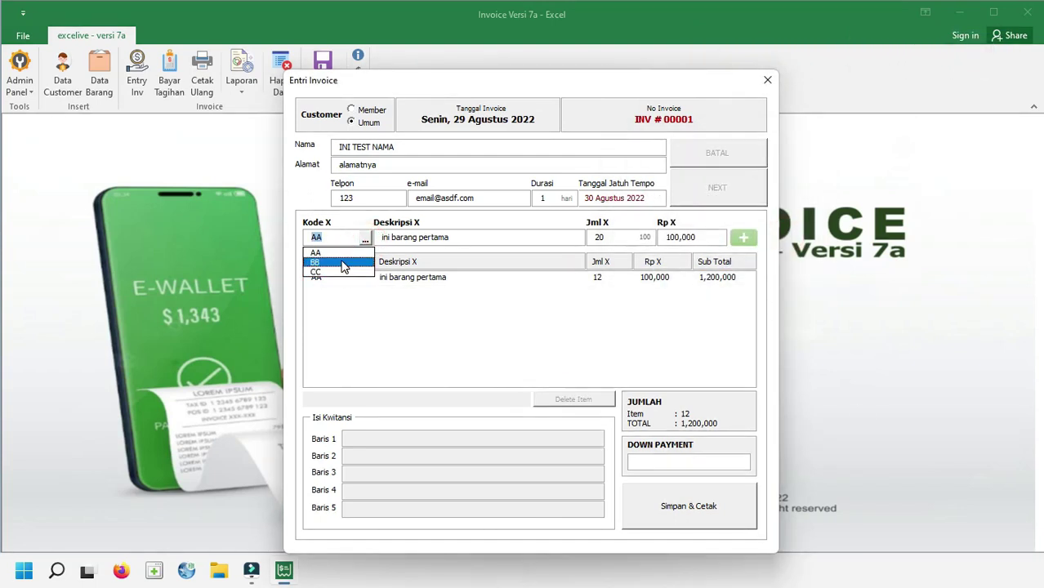
left_click(343, 263)
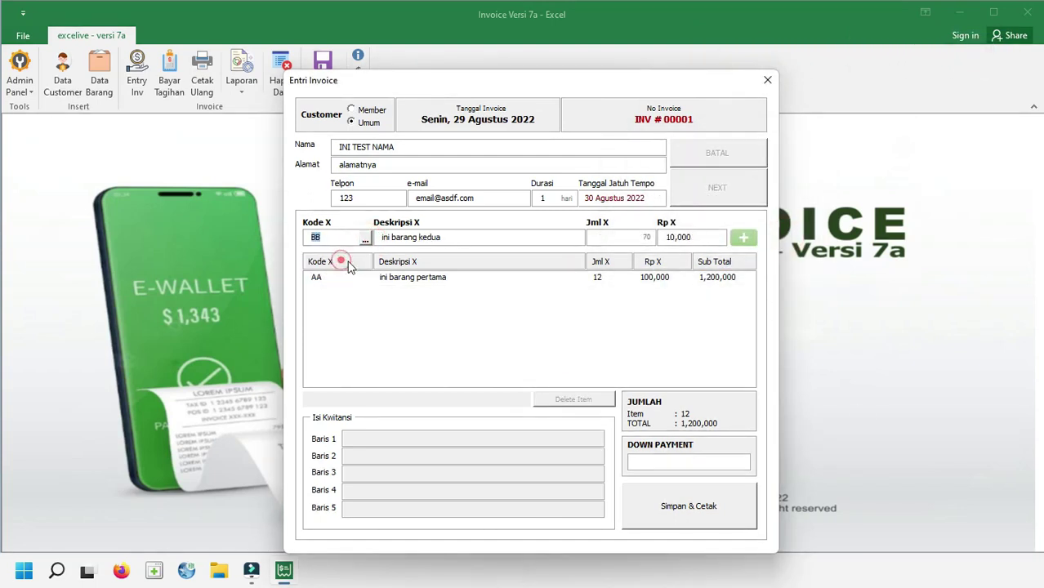
left_click(604, 234)
type("10")
key("Return")
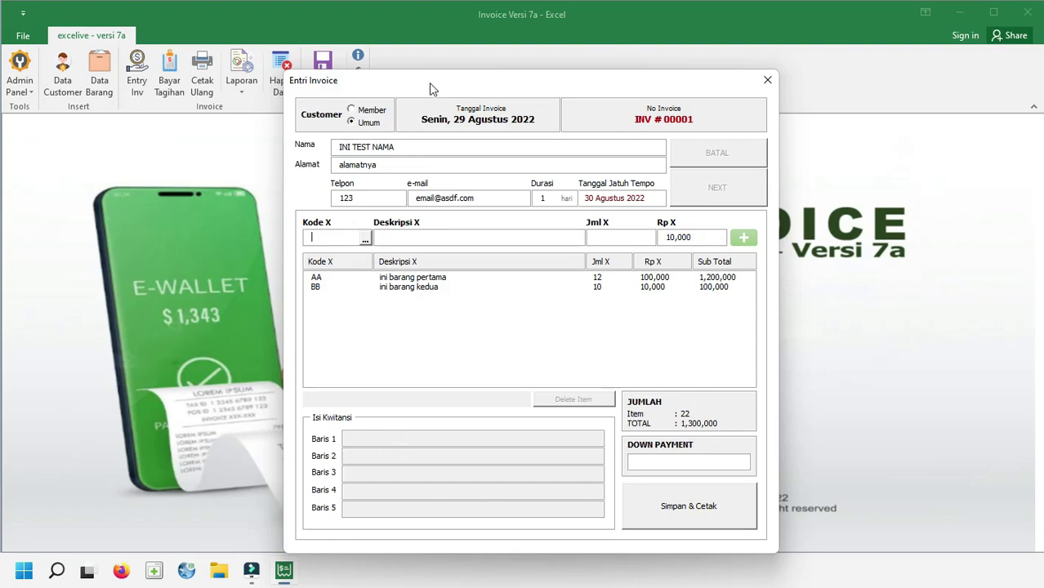
left_click_drag(428, 81, 468, 56)
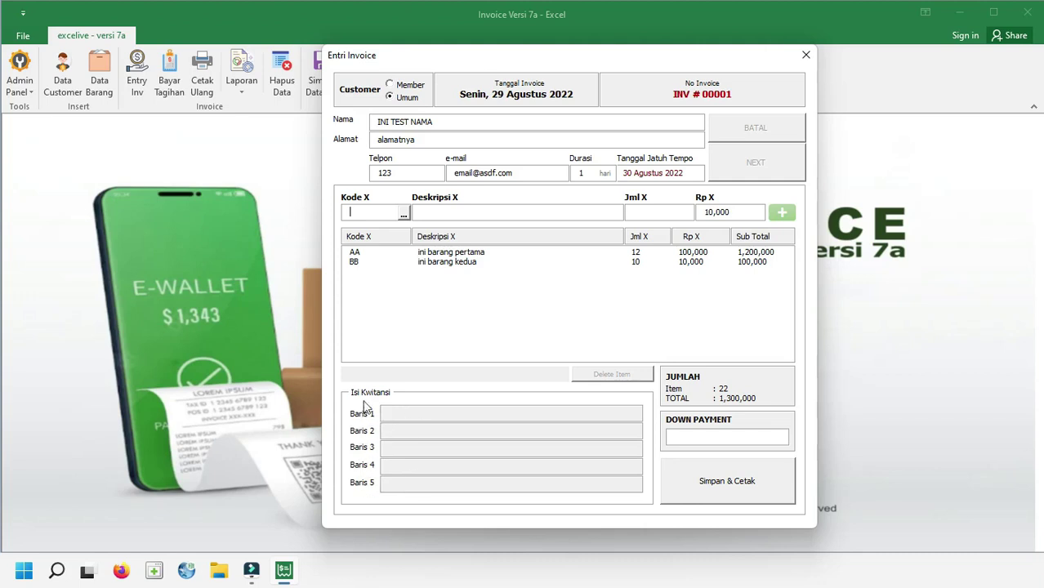
Experiment with typing digits into the Isi Kwitansi receipt lines
left_click(396, 434)
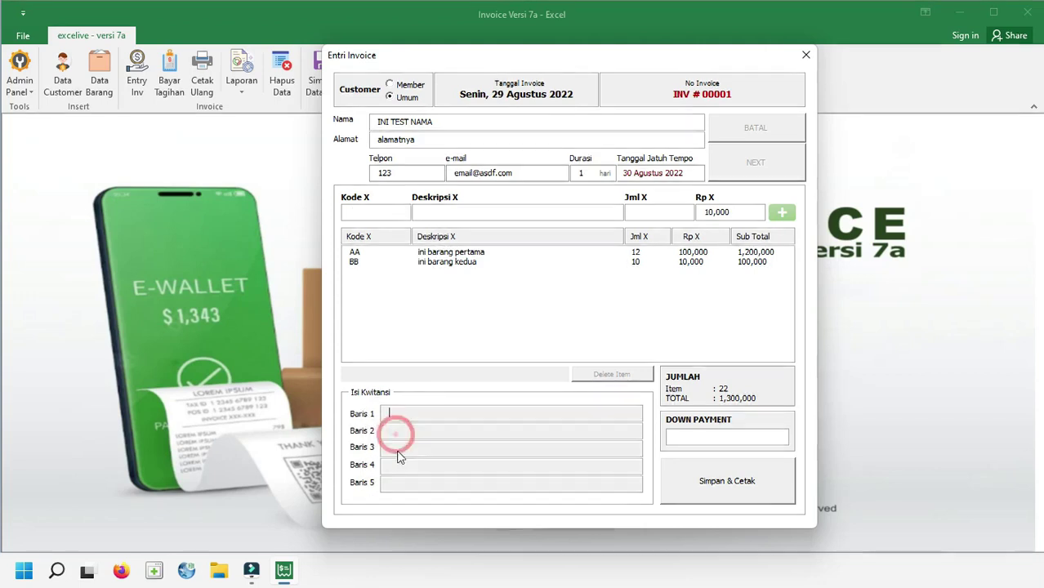
left_click(398, 448)
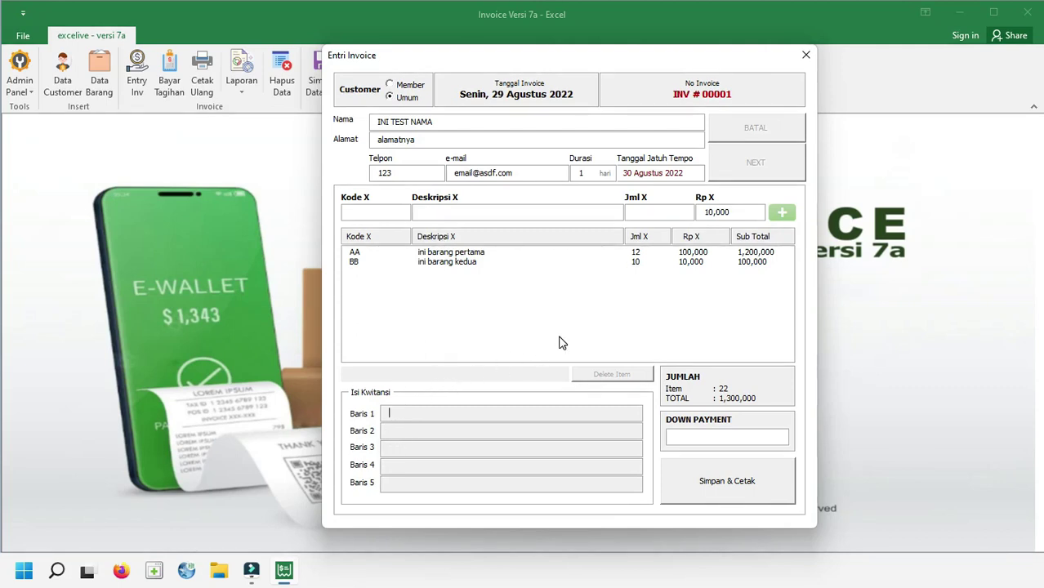
type("12345")
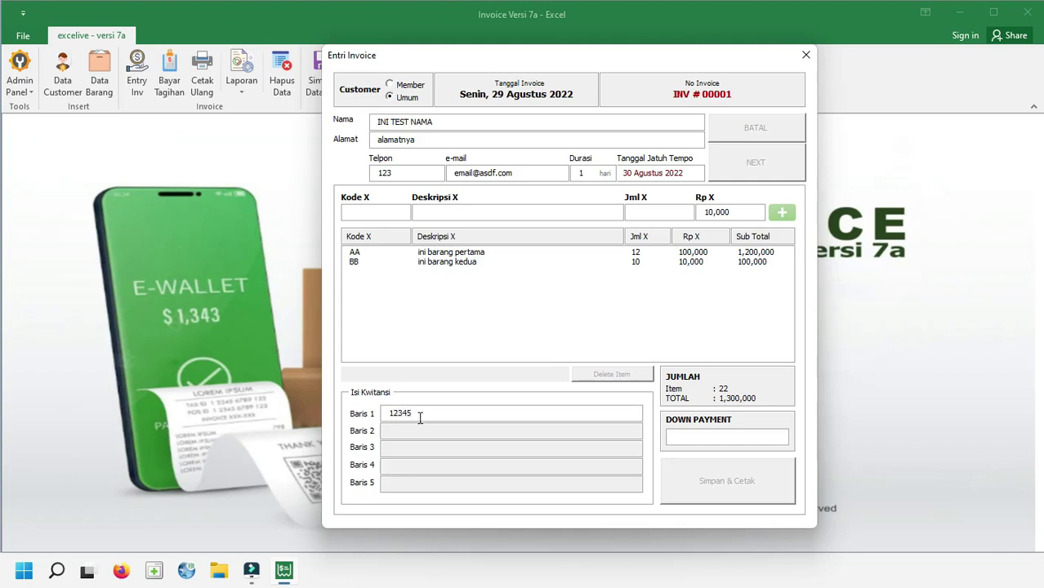
double_click(417, 414)
left_click(419, 414)
left_click(394, 431)
left_click(416, 464)
type("6")
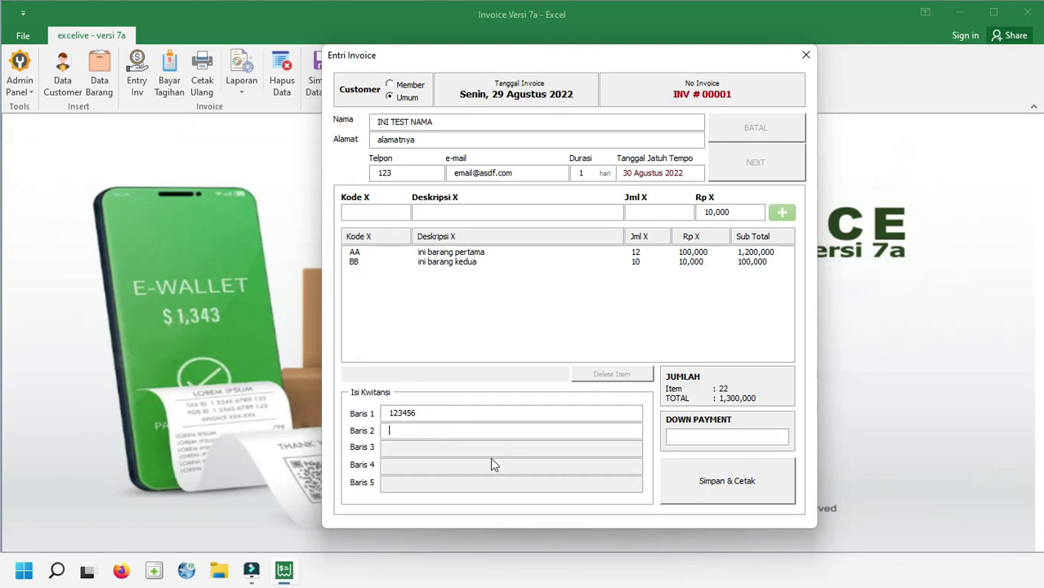
type("123456")
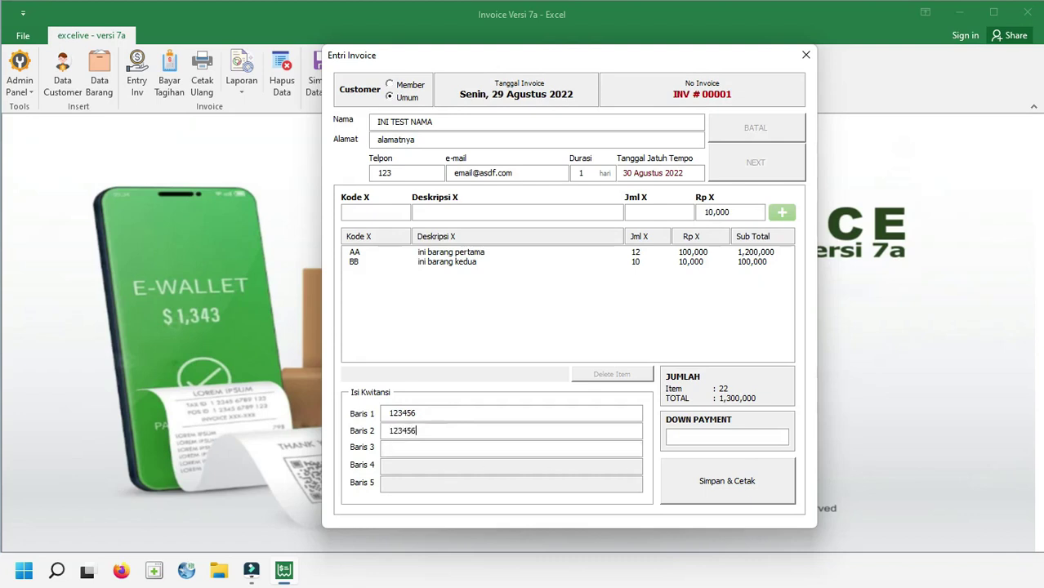
Clear the extra digits so only 12345 remains in Baris 1
left_click(466, 446)
type("123456")
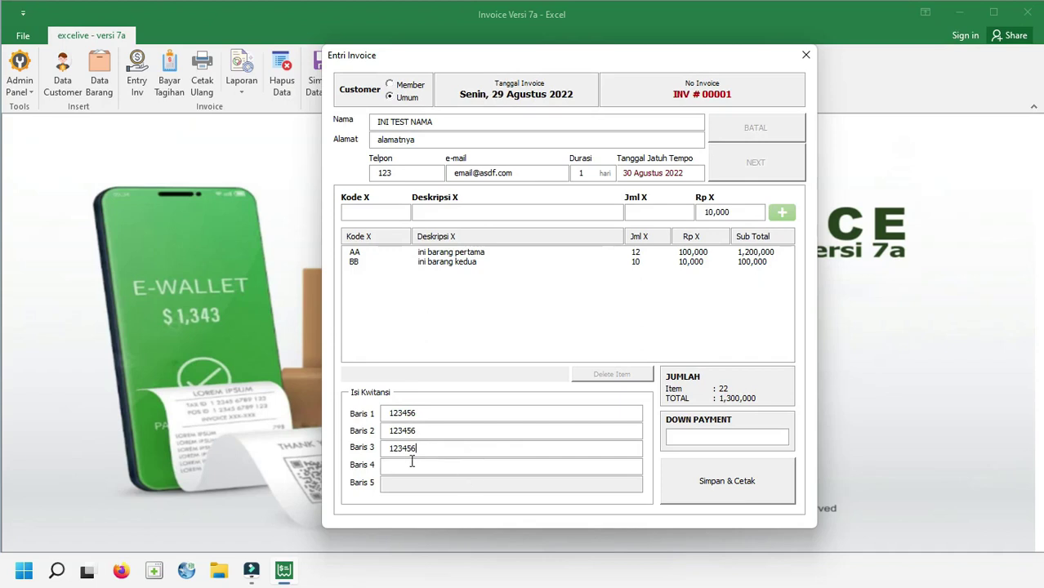
left_click_drag(418, 449, 405, 449)
key("BackSpace")
left_click(406, 448)
left_click(442, 413)
key("BackSpace")
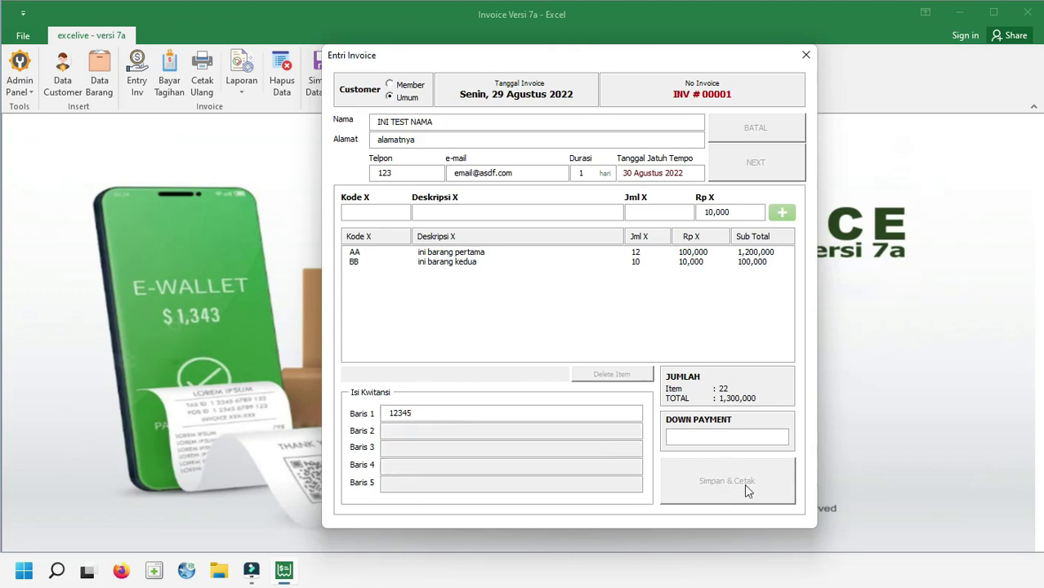
Set Baris 1 to 'ini isi kwitansinya', enter a 300,000 down payment, and save the invoice for printing
double_click(434, 414)
type("ini isi kwitan")
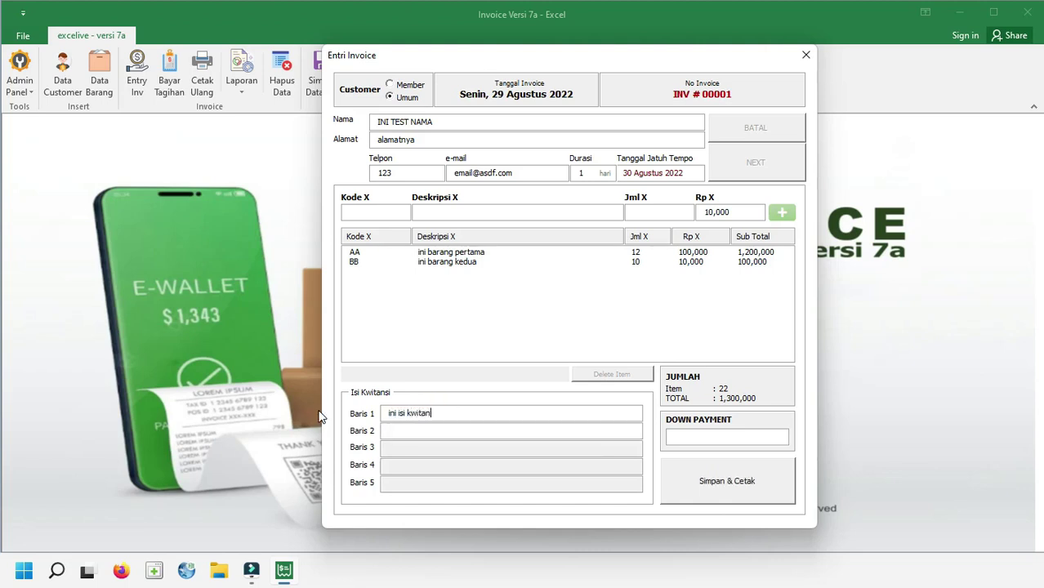
type("sinya")
left_click(718, 435)
type("300,0")
type("00")
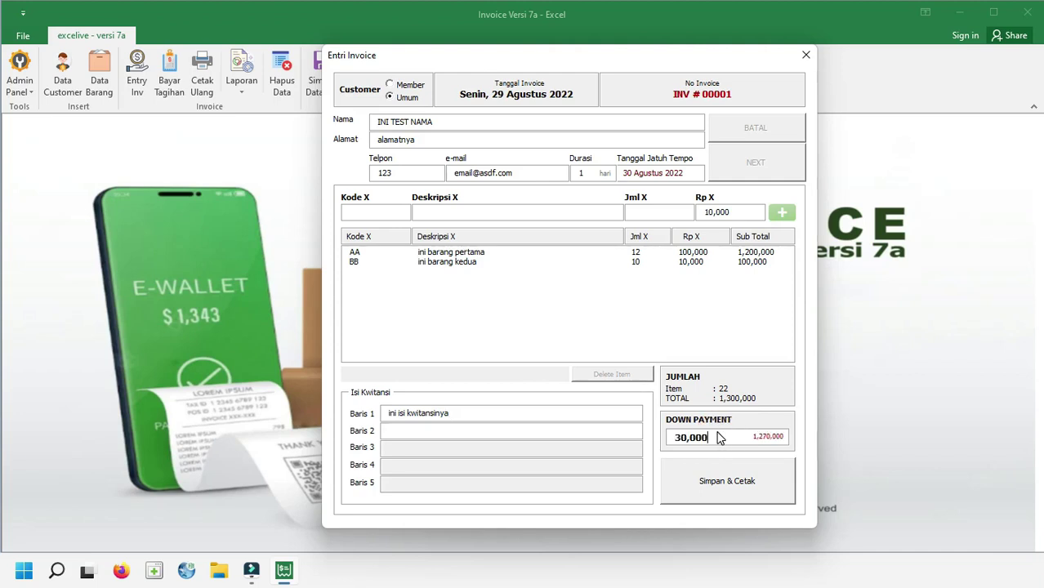
left_click(692, 489)
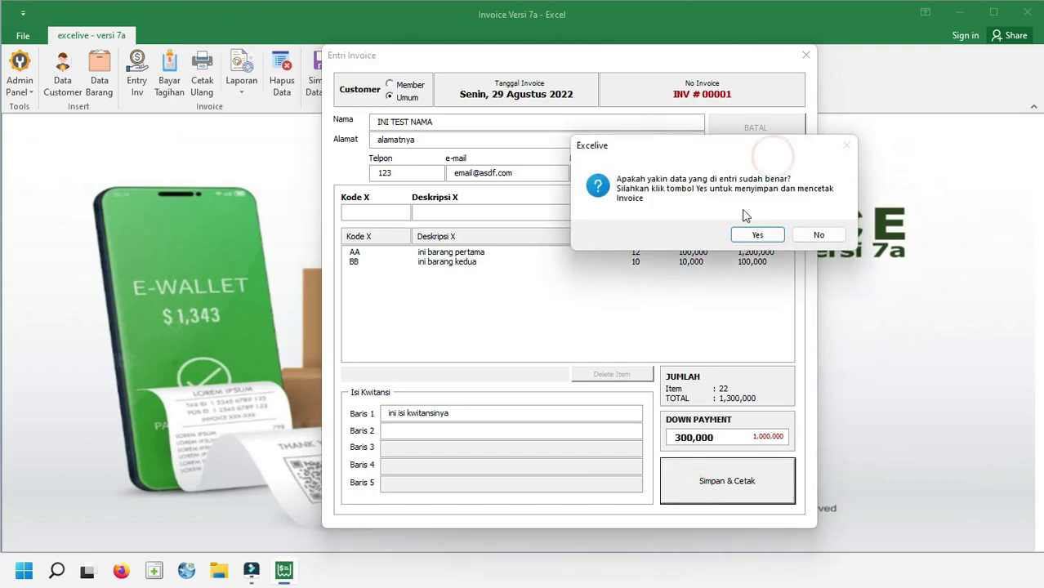
left_click(760, 235)
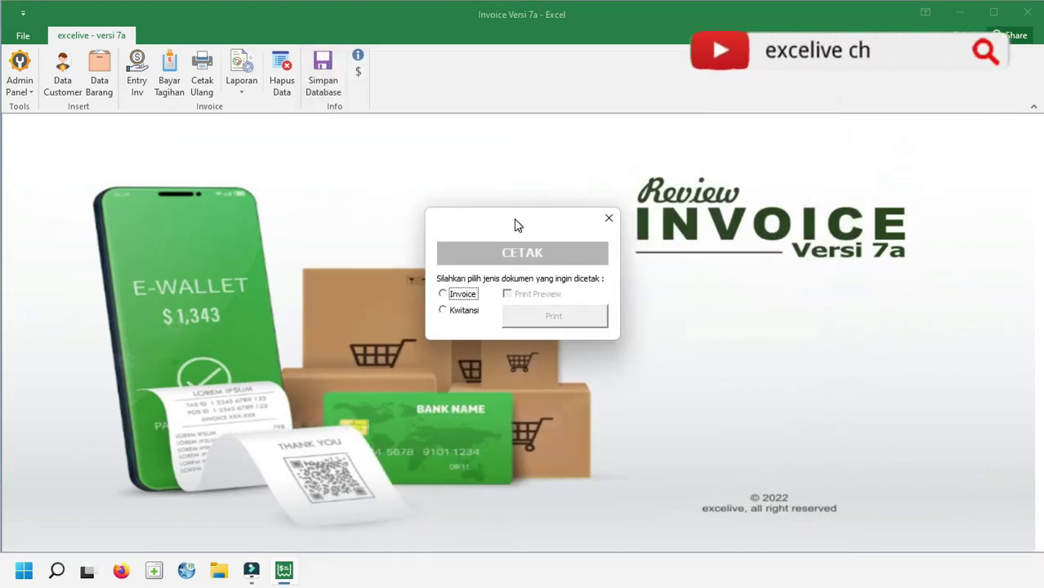
Try printing directly, dismiss the printer-offline warning, then preview invoice INV # 00001 instead
left_click_drag(517, 227, 527, 158)
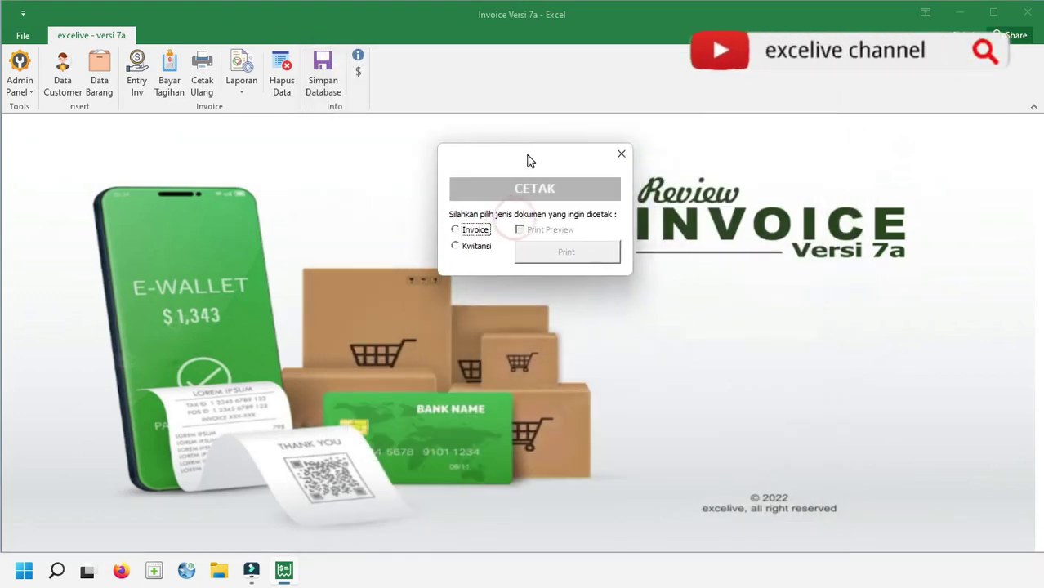
left_click(476, 232)
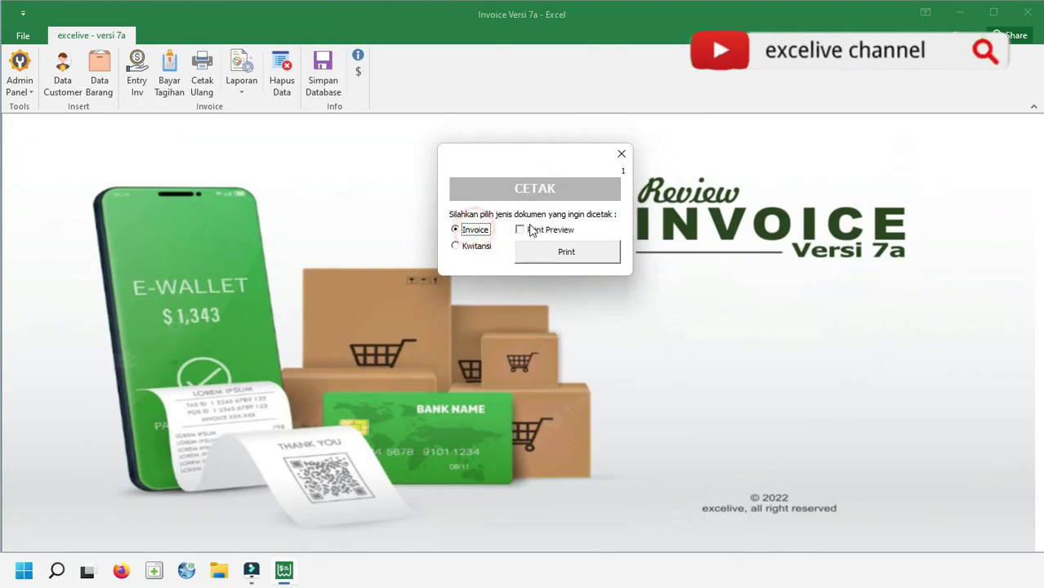
left_click(481, 252)
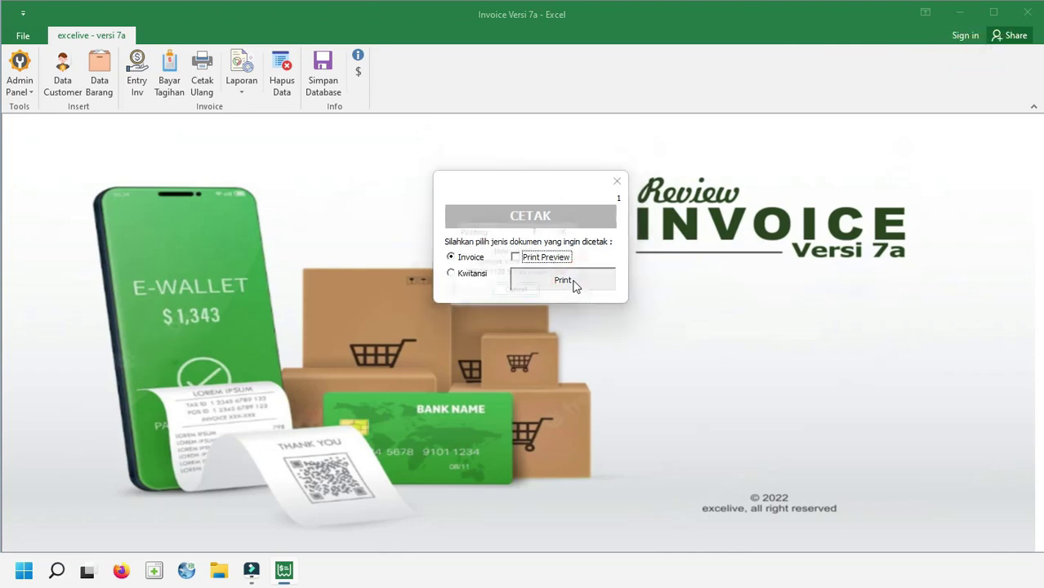
left_click(574, 283)
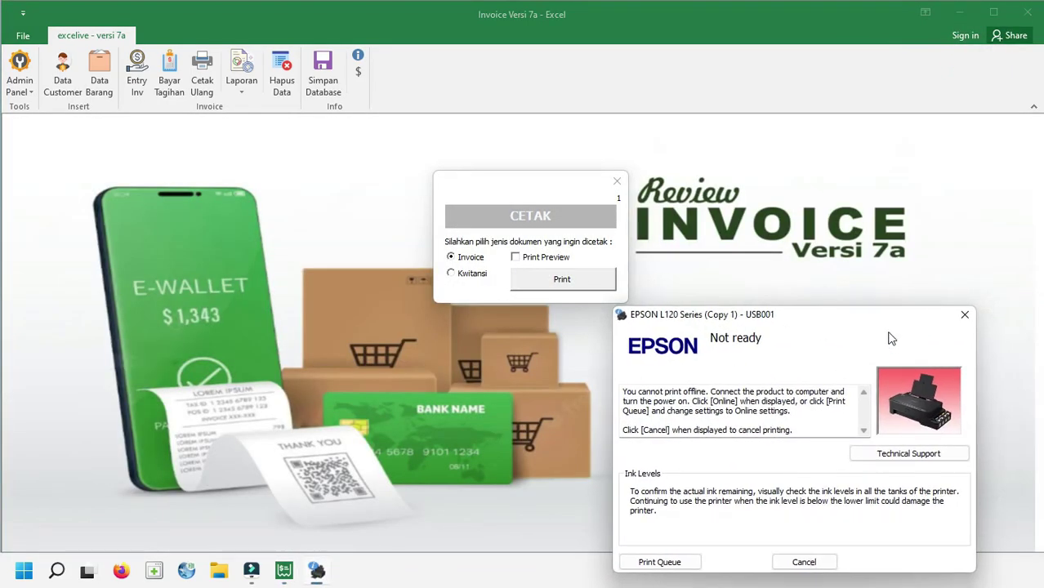
left_click(967, 319)
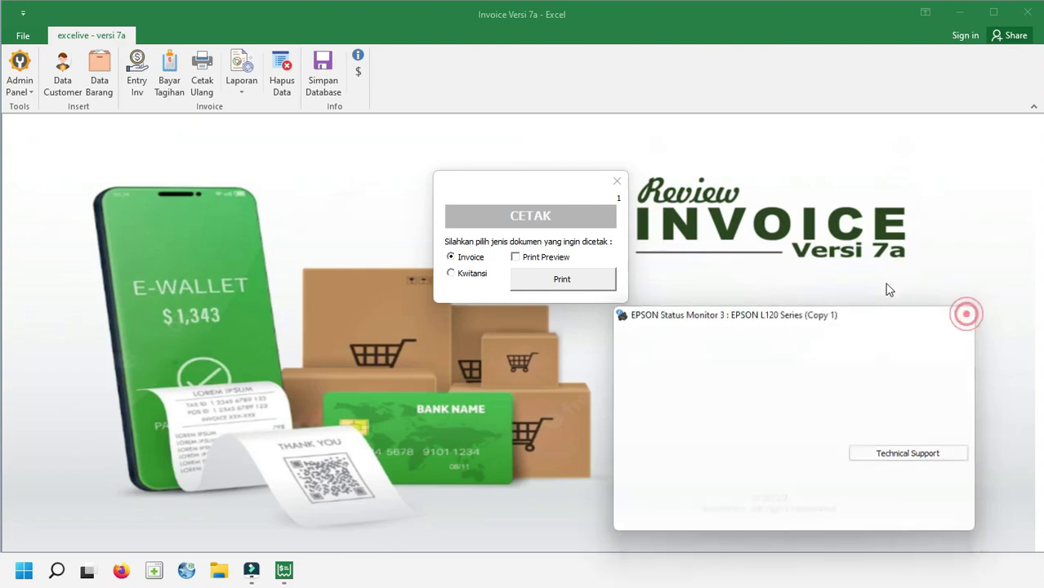
left_click(560, 258)
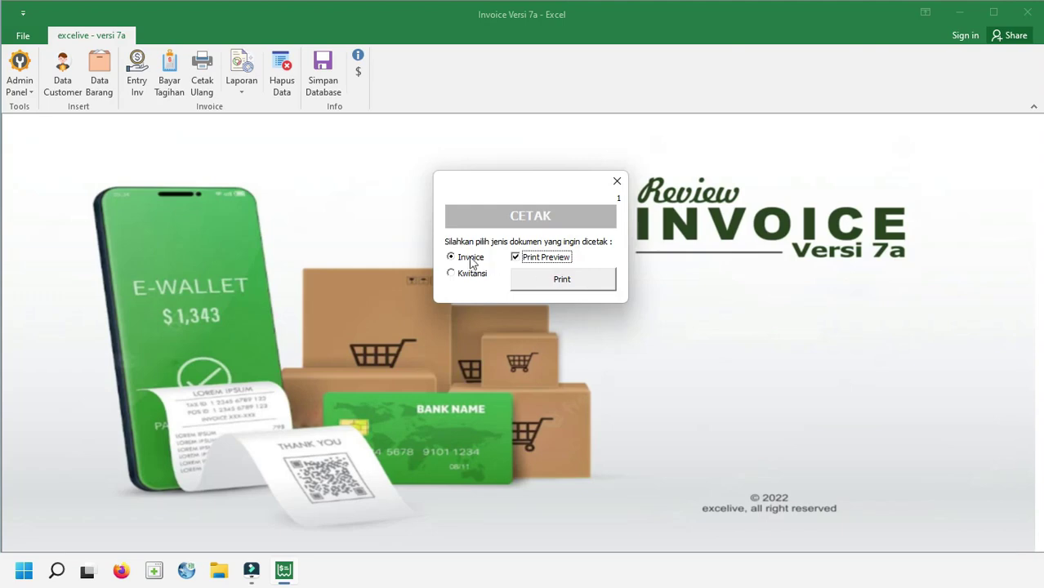
left_click(601, 281)
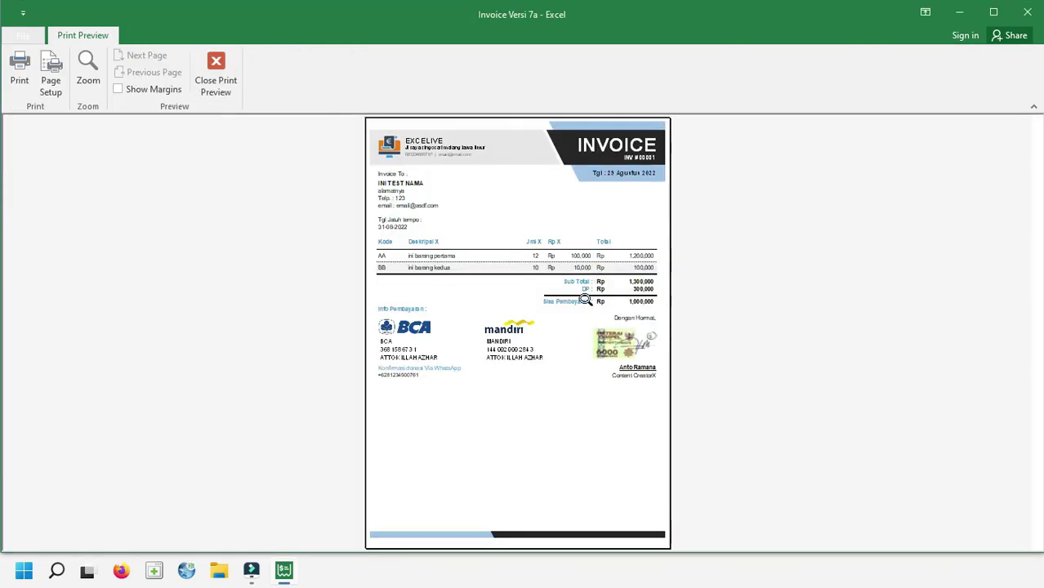
Zoom and scroll through the invoice preview showing the 1,000,000 balance due, then close it
left_click(559, 235)
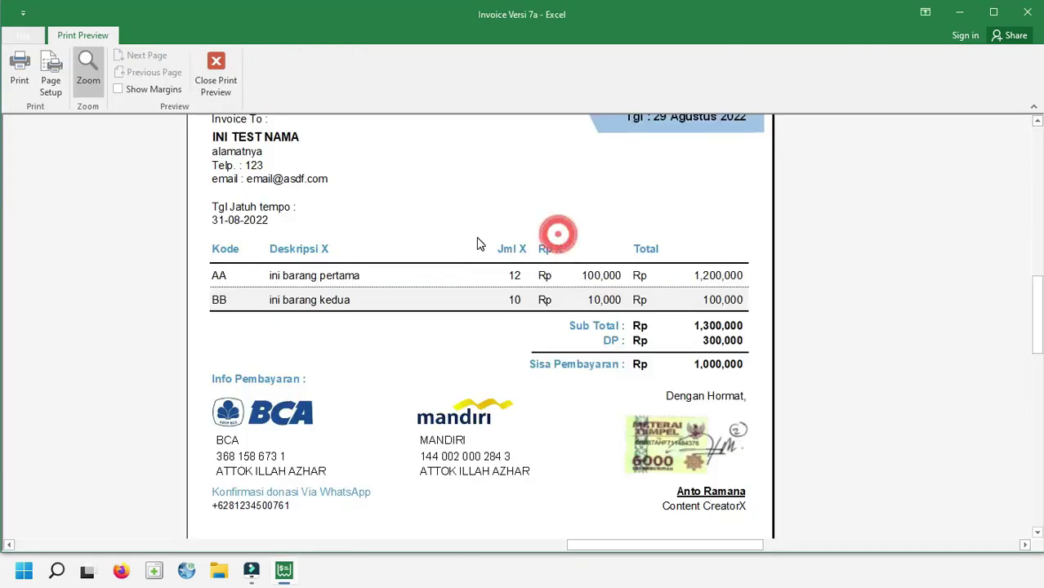
scroll(473, 245, "up", 5)
scroll(468, 245, "down", 1)
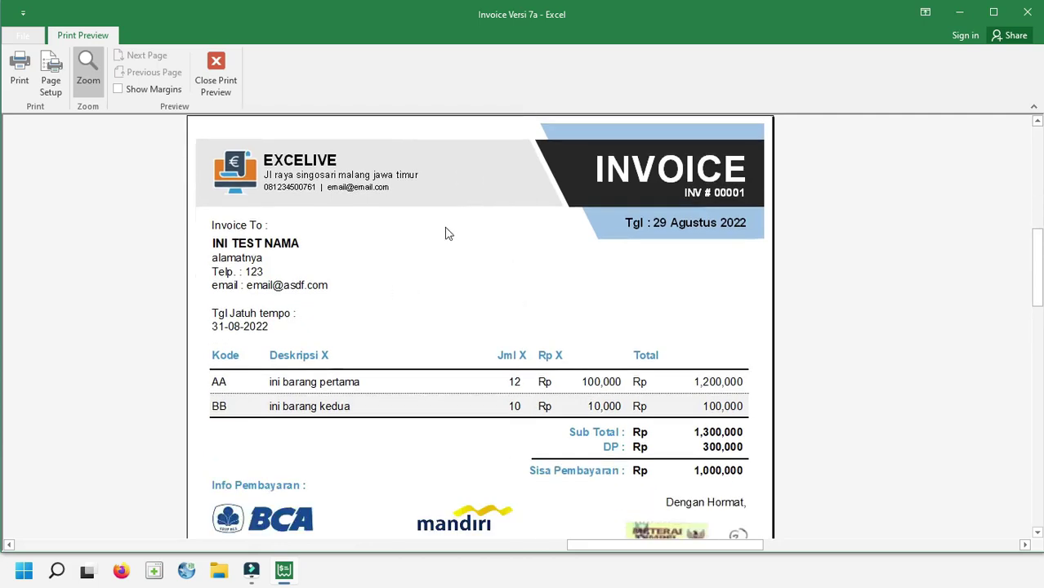
scroll(471, 365, "down", 1)
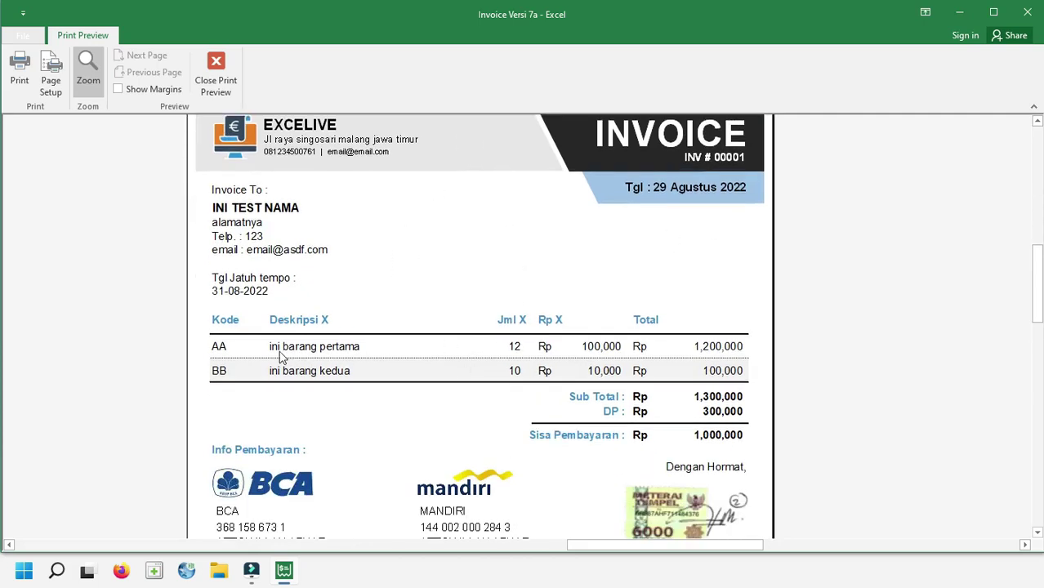
scroll(534, 344, "down", 1)
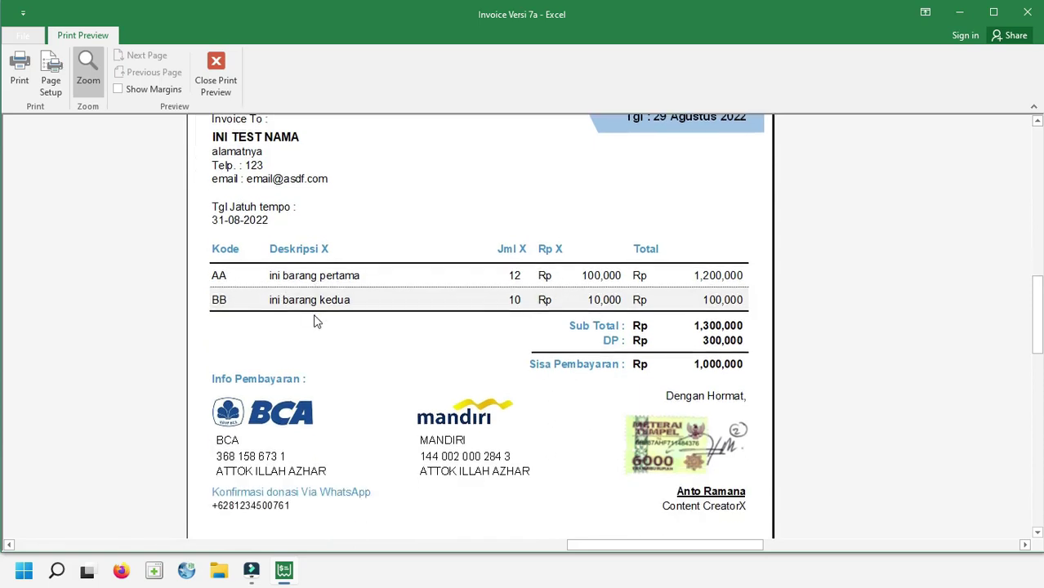
scroll(258, 330, "down", 1)
scroll(687, 343, "down", 1)
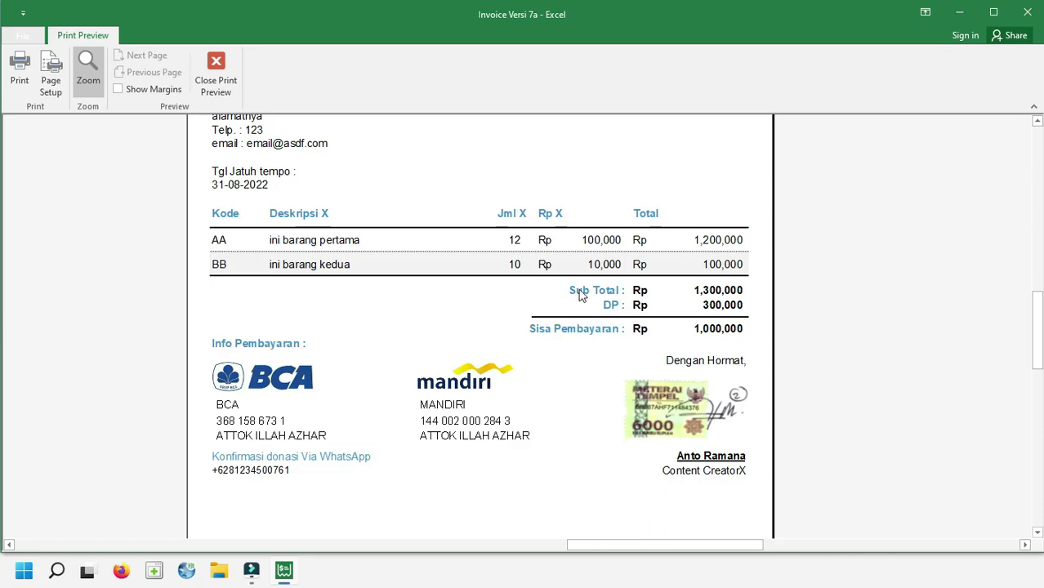
scroll(711, 291, "up", 5)
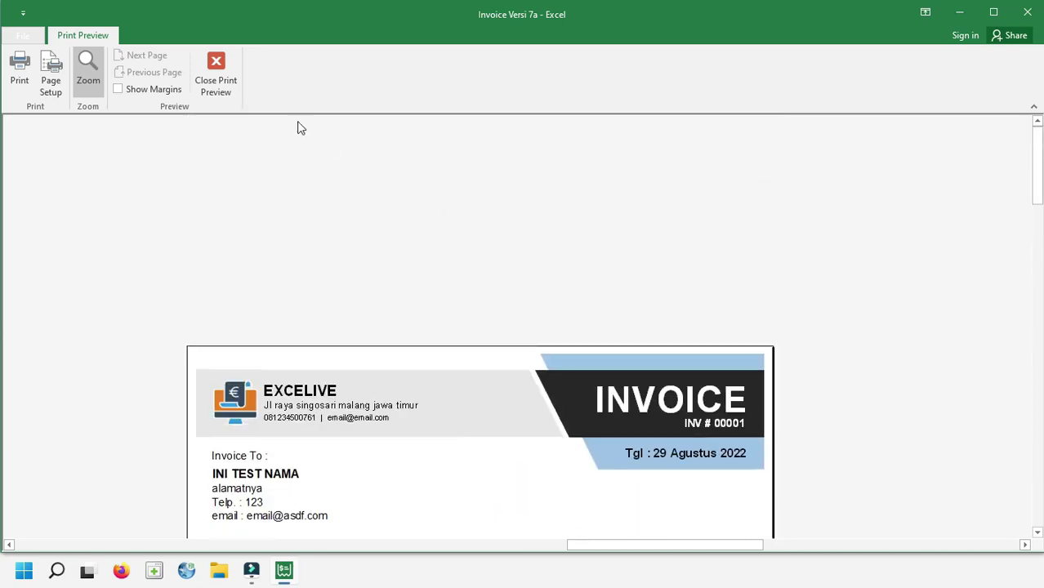
left_click(216, 73)
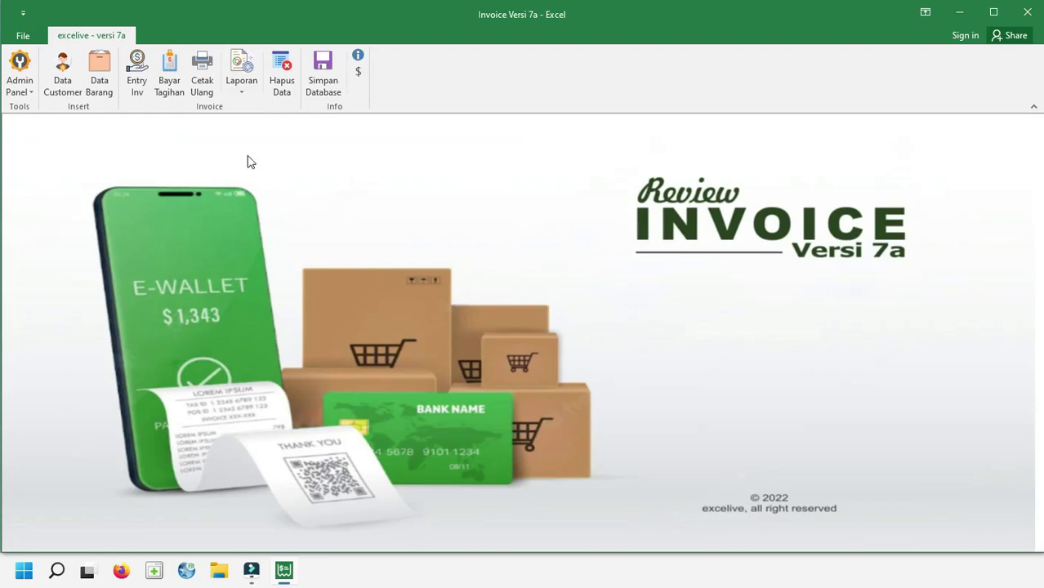
Open the reprint window and search for invoices dated 29-08-2022
left_click(201, 79)
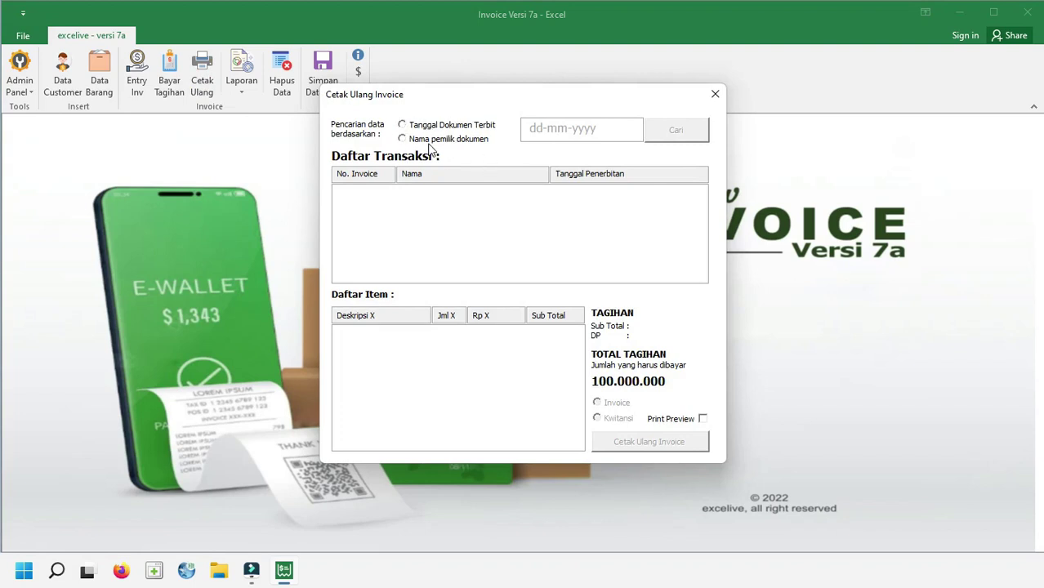
left_click(440, 127)
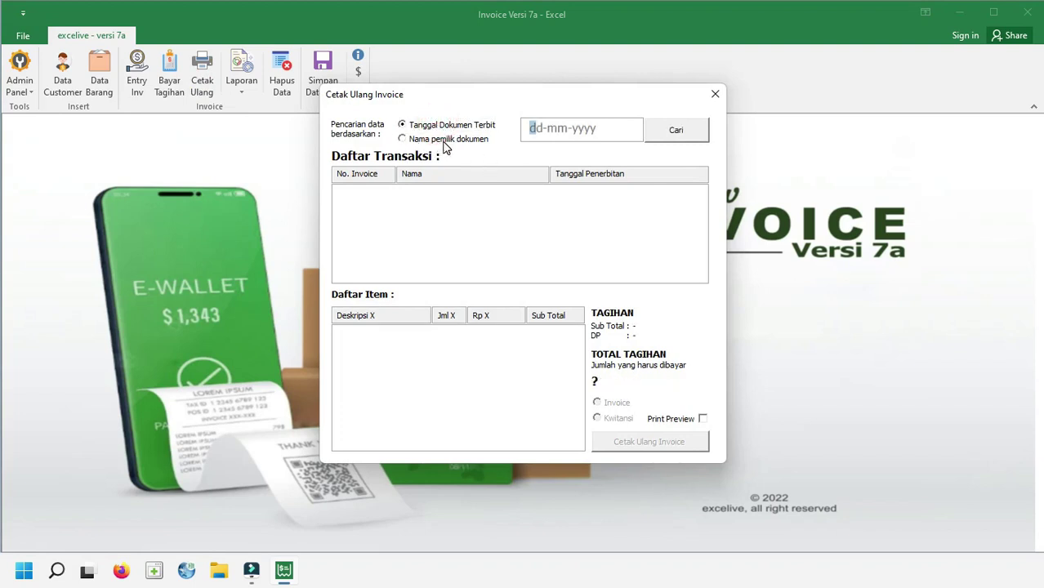
left_click(444, 140)
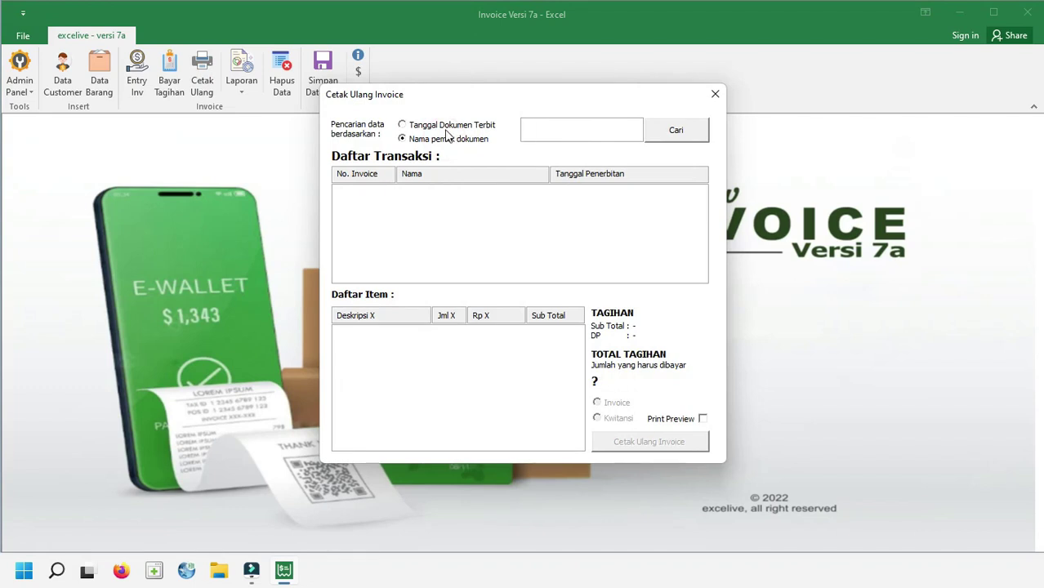
left_click(443, 125)
type("29082022")
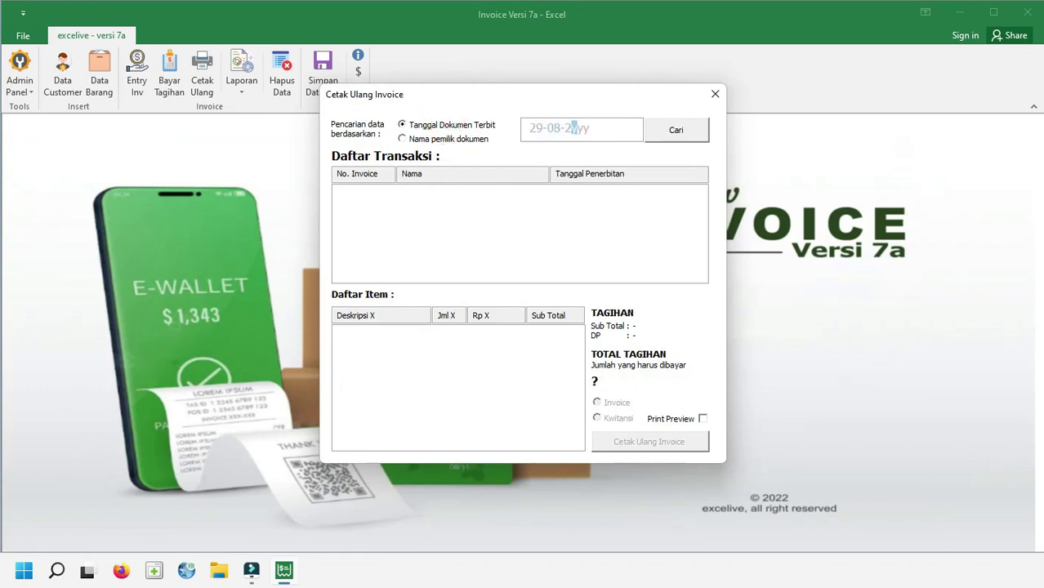
left_click(676, 133)
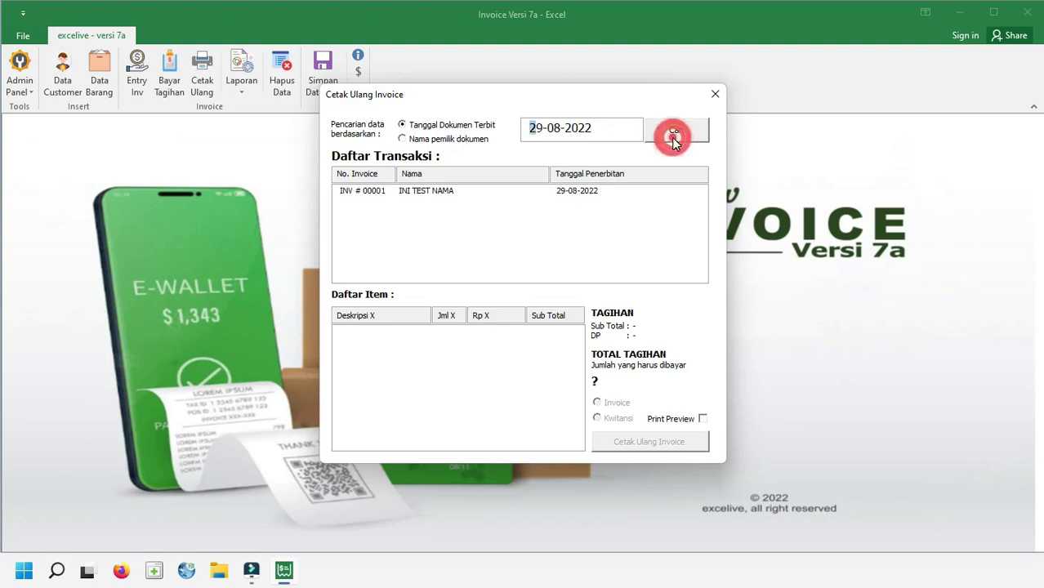
Search invoices by owner name, first a customer's name, then 'nama'
left_click(469, 141)
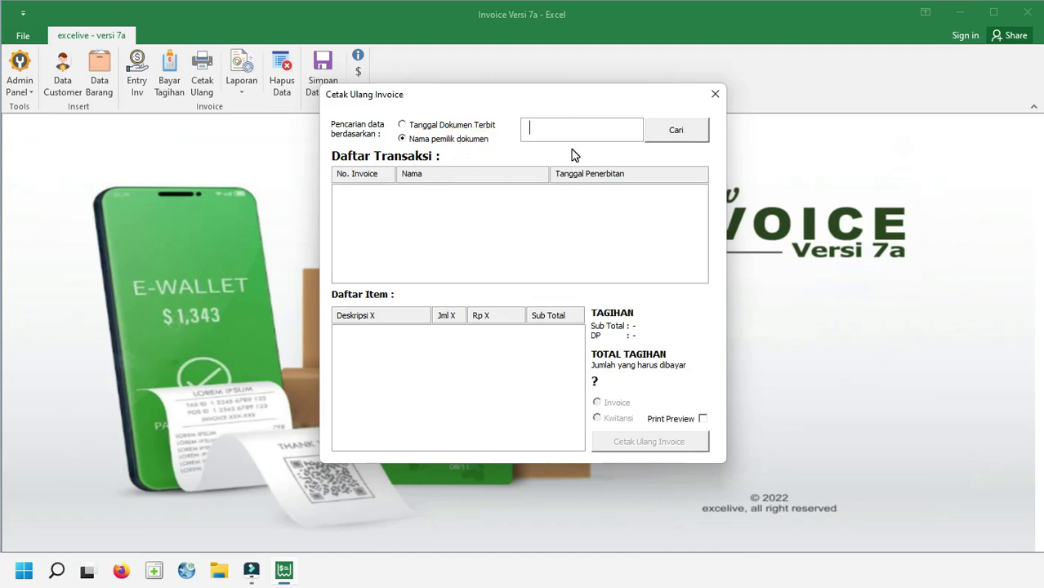
left_click(688, 131)
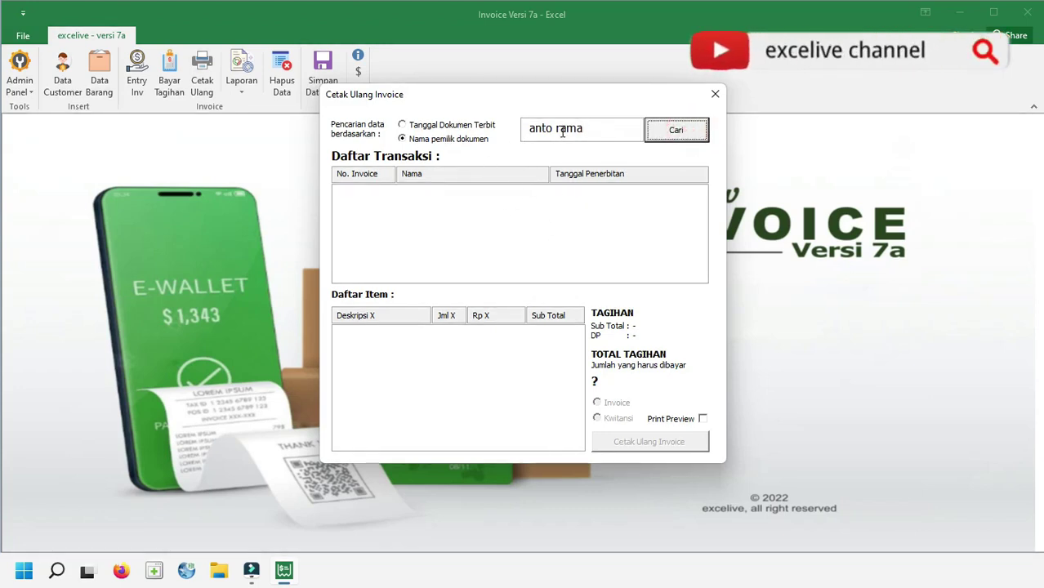
left_click(601, 128)
type("nama")
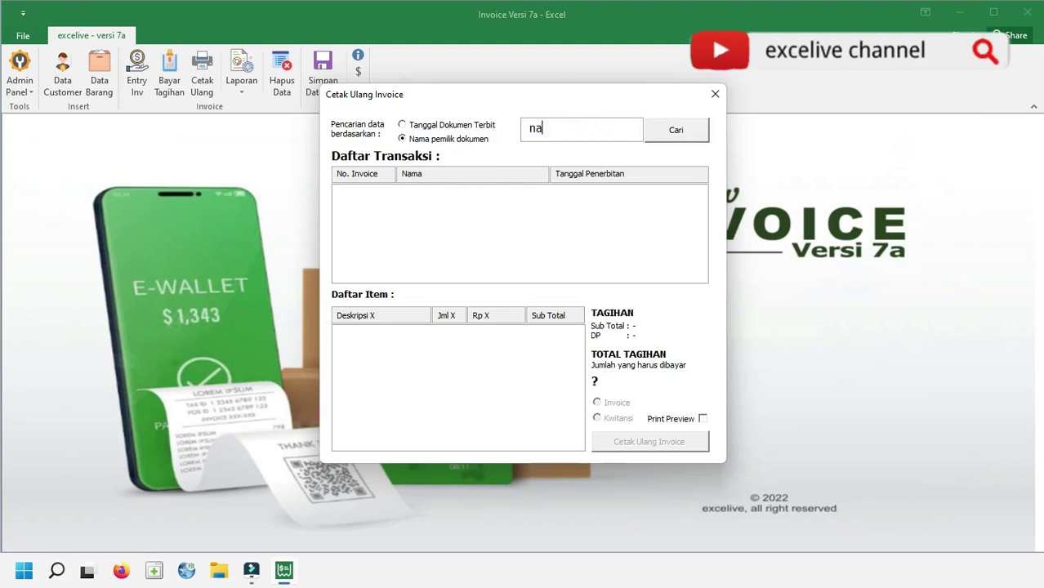
left_click(675, 131)
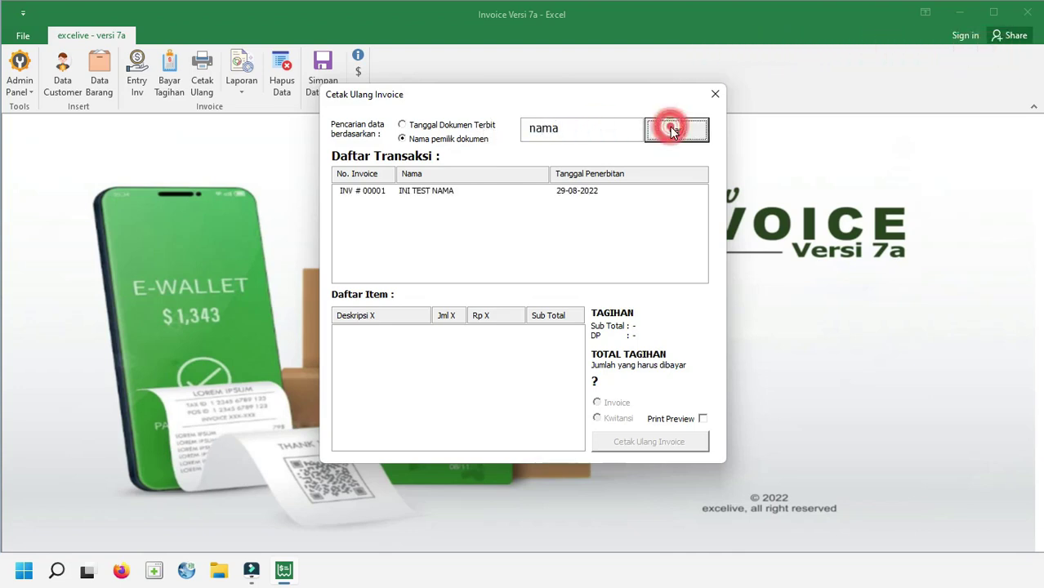
Load the found invoice and reprint it as a Kwitansi with print preview
left_click(429, 190)
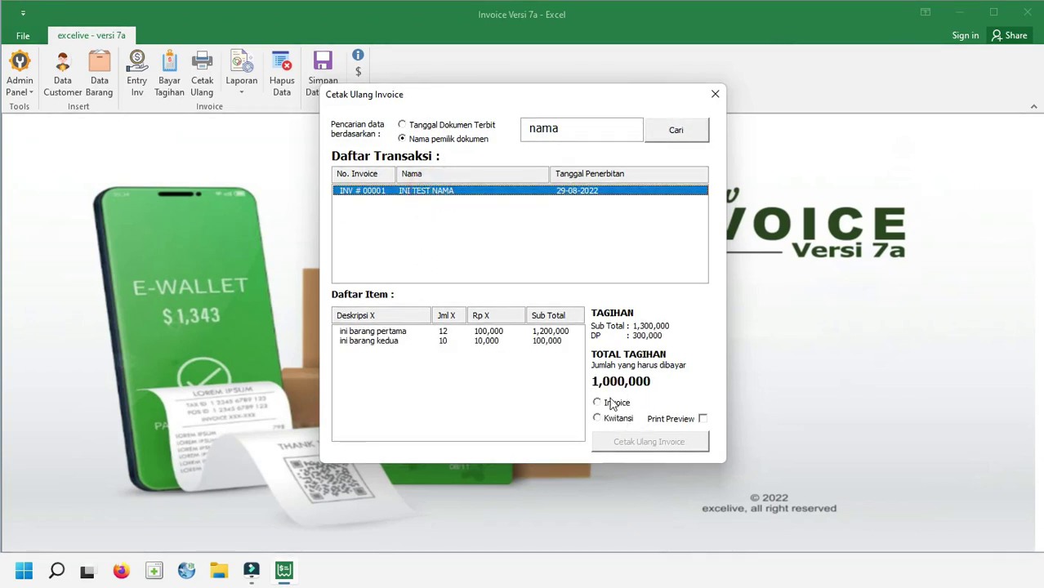
left_click(618, 418)
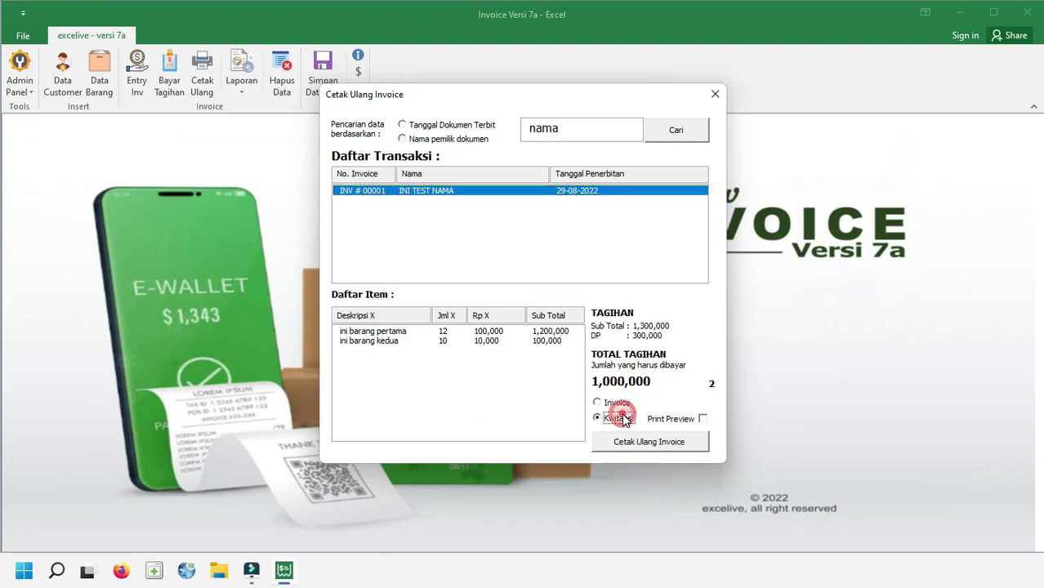
left_click(675, 420)
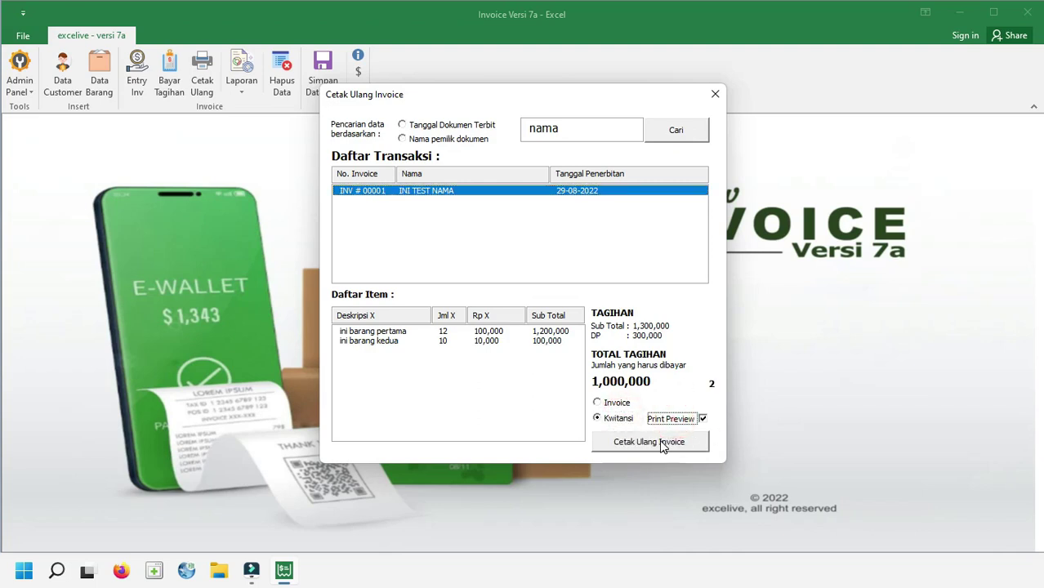
left_click(661, 442)
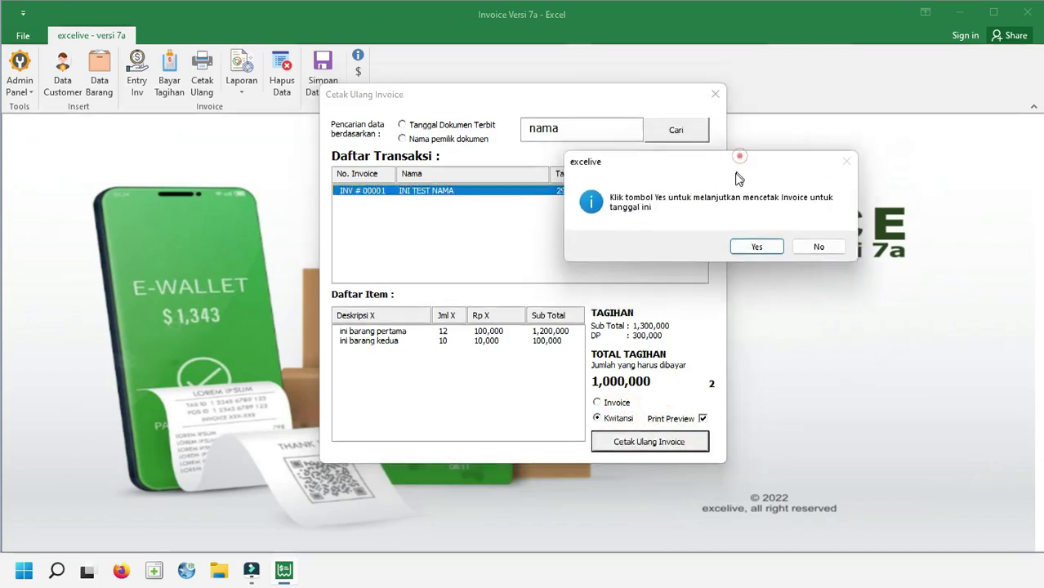
Confirm the reprint, then close the Rp 300,000 kwitansi preview for INV # 00001
left_click(755, 250)
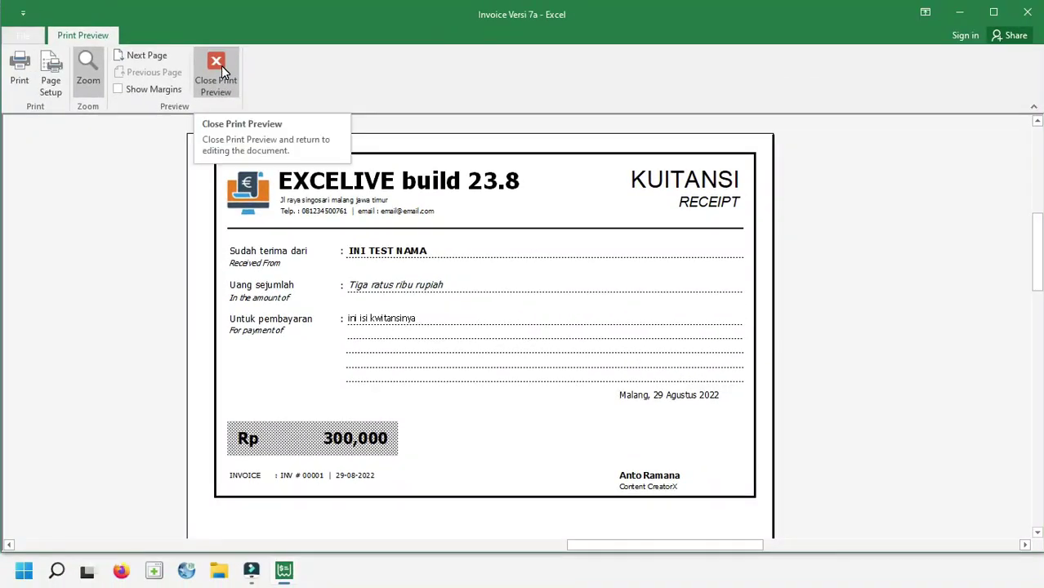
left_click(218, 69)
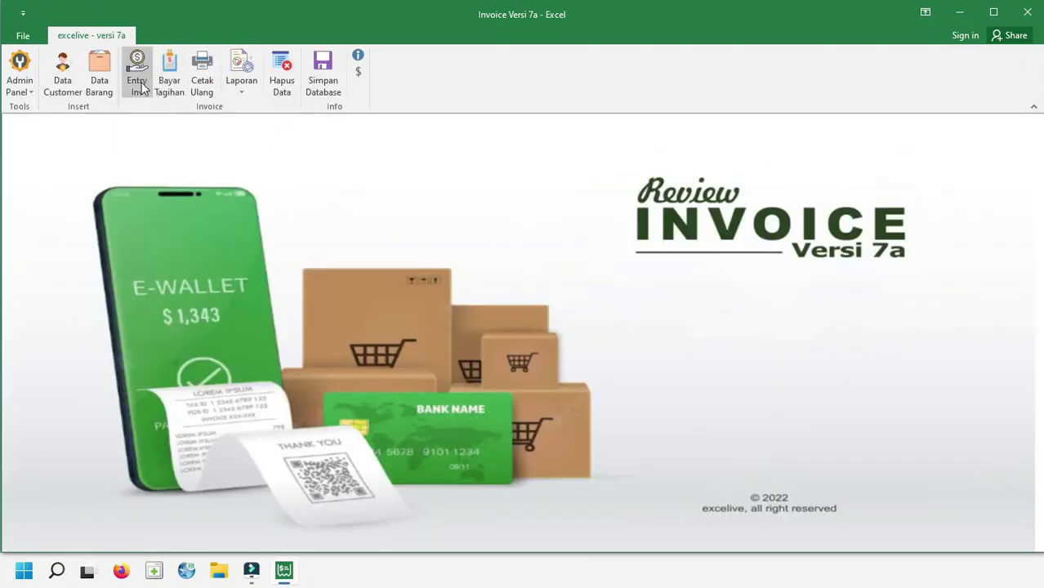
Start a new invoice for the first registered member with a 2-day payment term
left_click(137, 72)
left_click(358, 85)
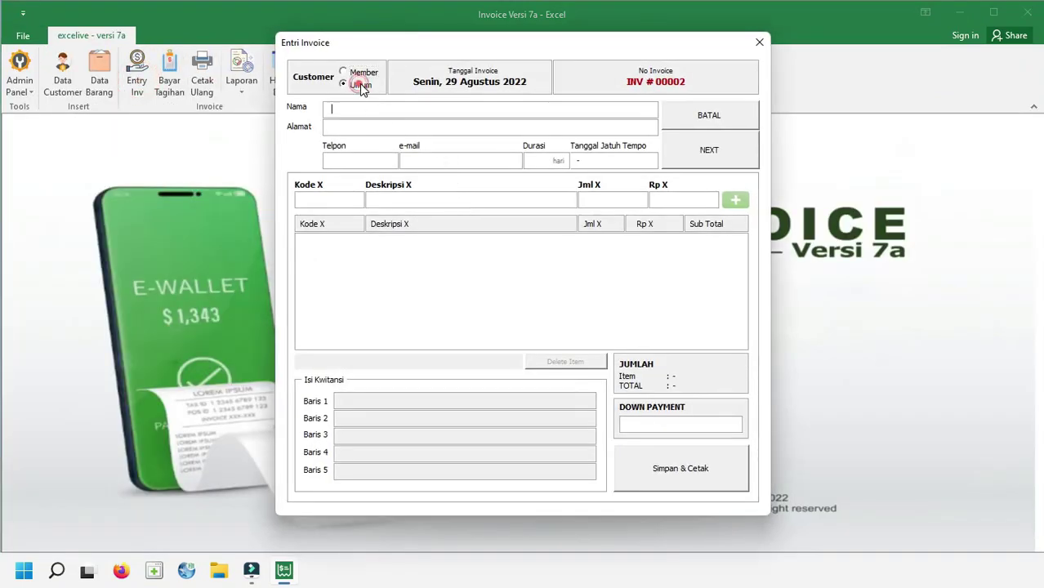
left_click(362, 72)
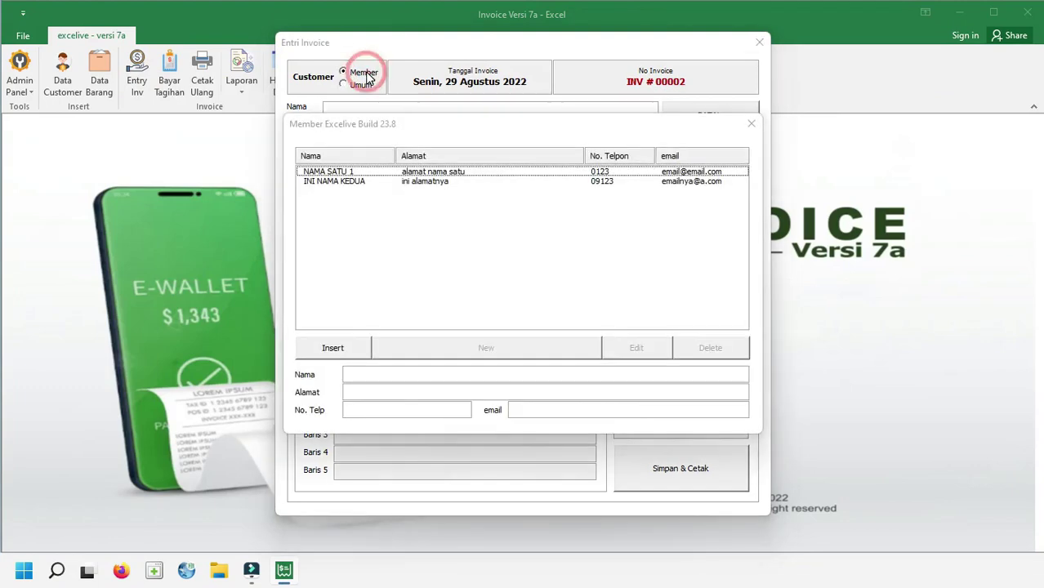
double_click(361, 173)
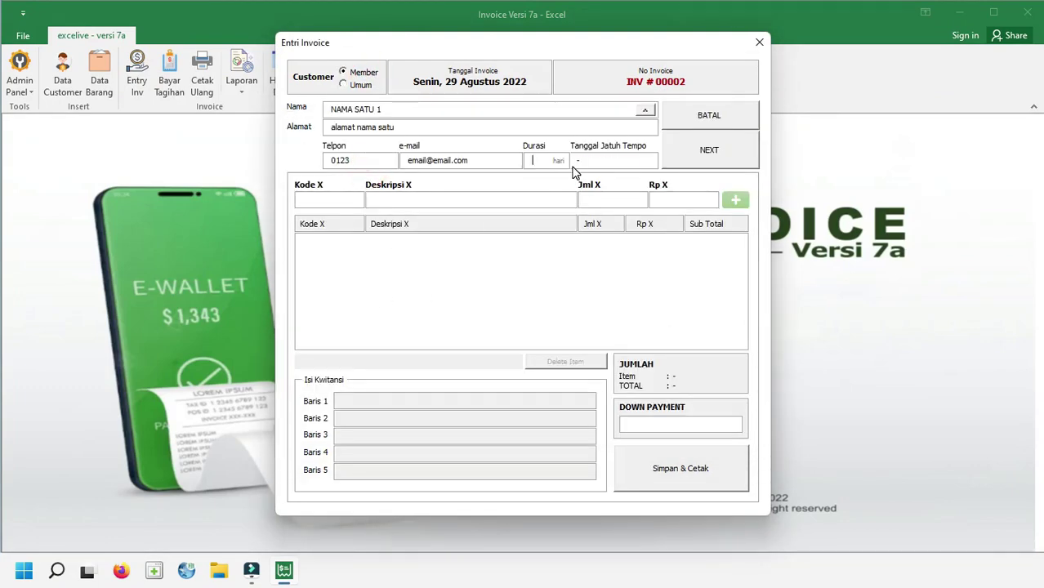
type("2")
key("Tab")
key("Return")
key("Return")
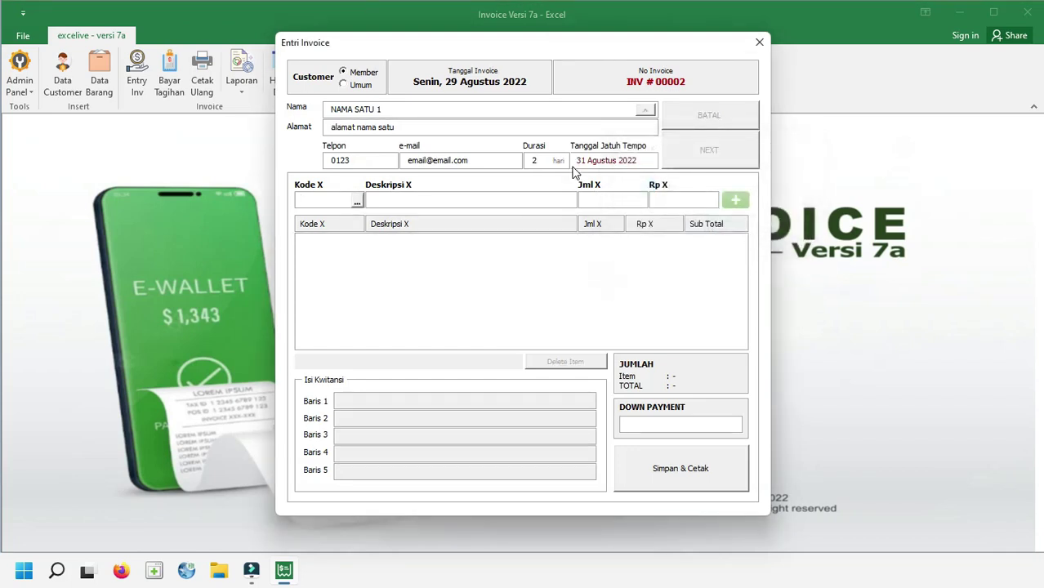
Choose item code CC (ini ketiga) for the invoice line
key("Down")
key("Down")
key("Down")
key("Tab")
key("Tab")
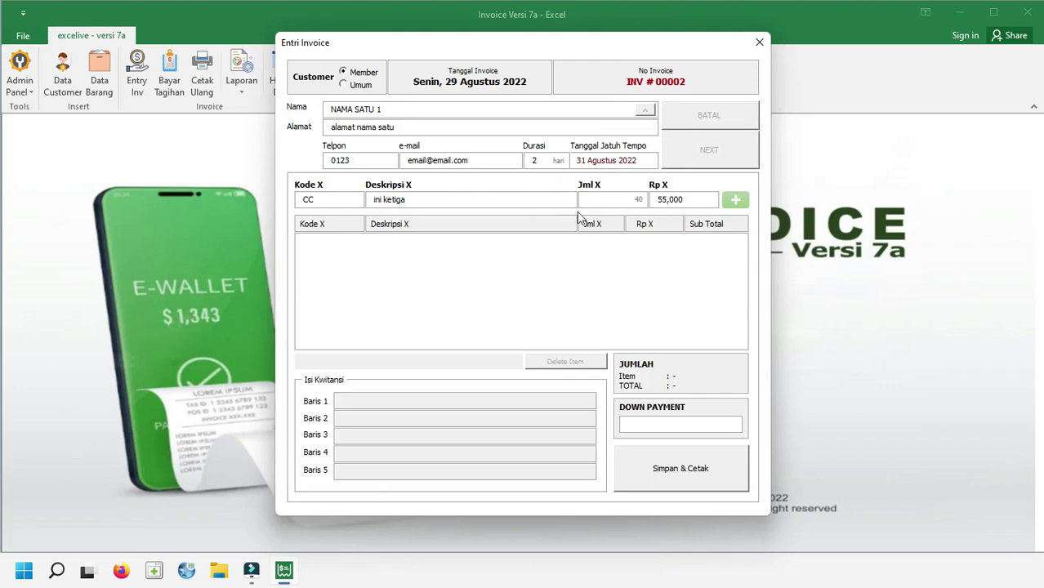
left_click(356, 203)
left_click(344, 210)
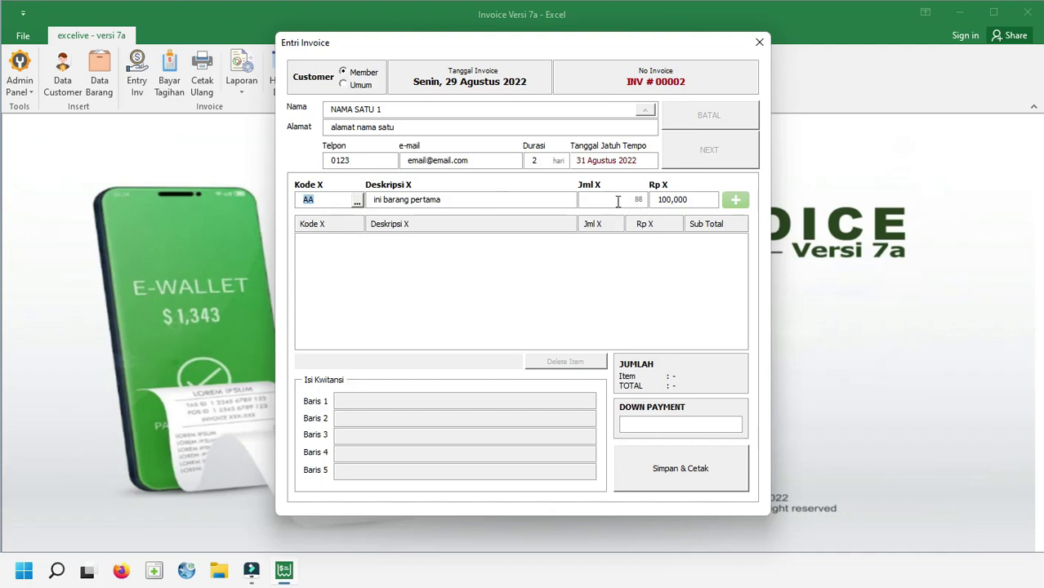
left_click(356, 201)
left_click(358, 222)
left_click(356, 201)
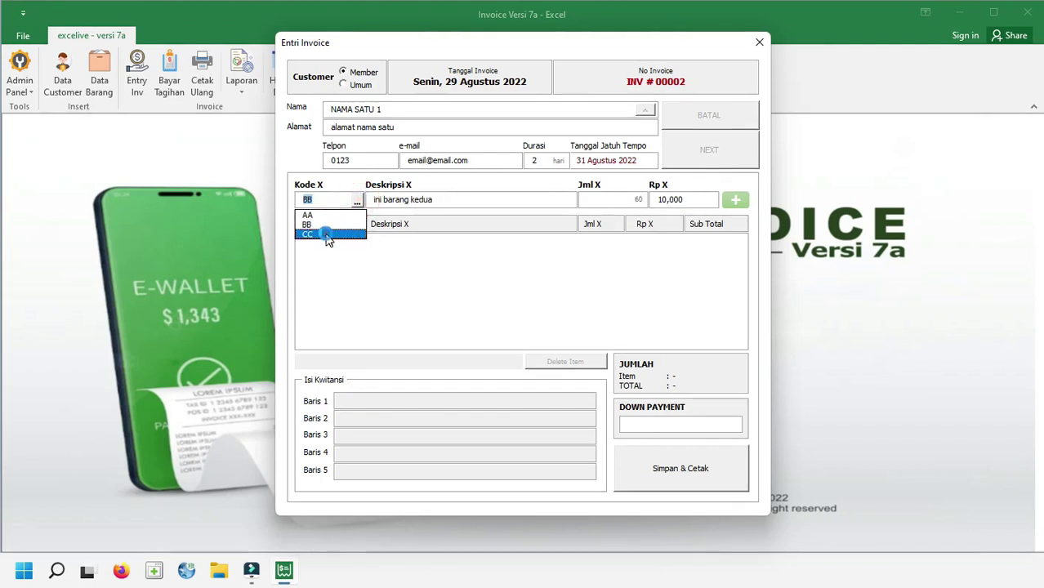
left_click(327, 234)
Add CC with quantity 15 (825,000) to the invoice, then choose Simpan & Cetak
left_click(606, 199)
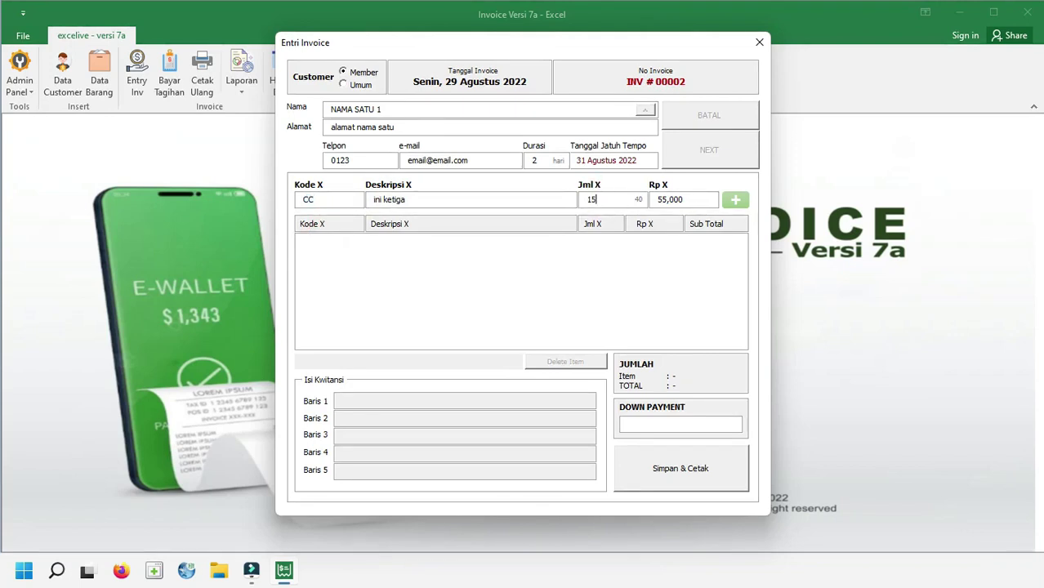
key("Return")
key("Return")
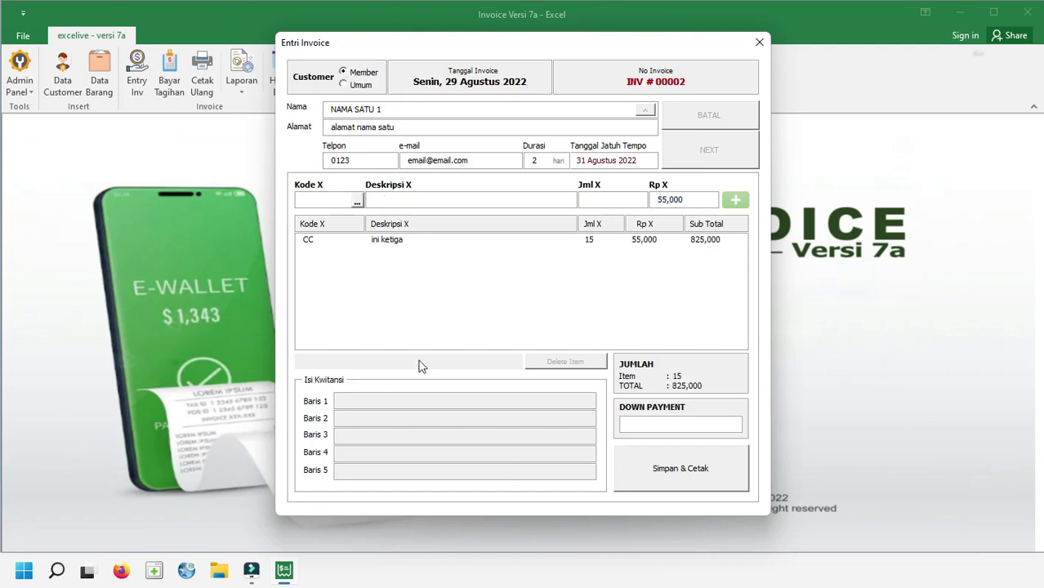
left_click(373, 401)
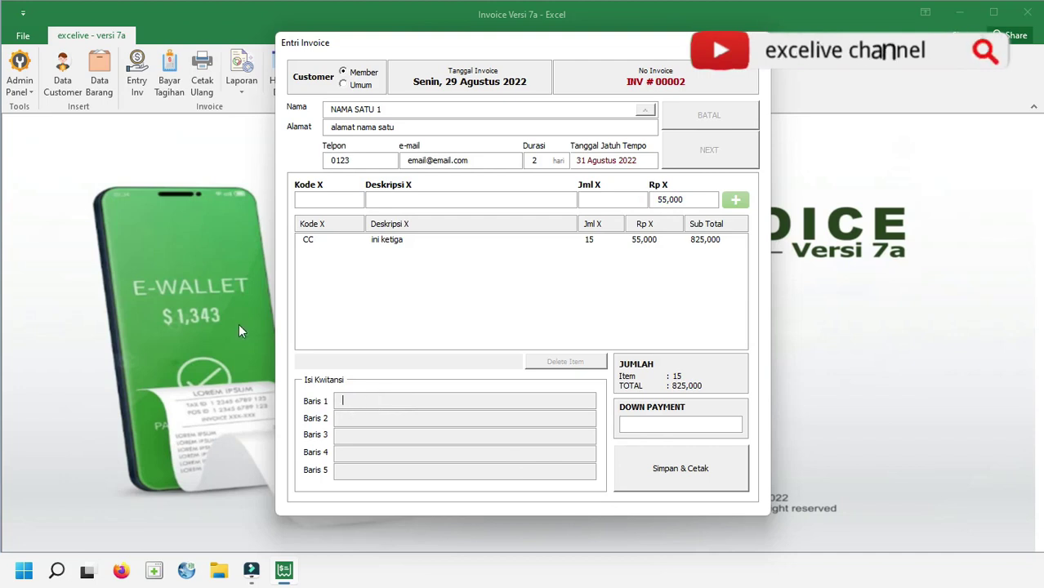
left_click(651, 425)
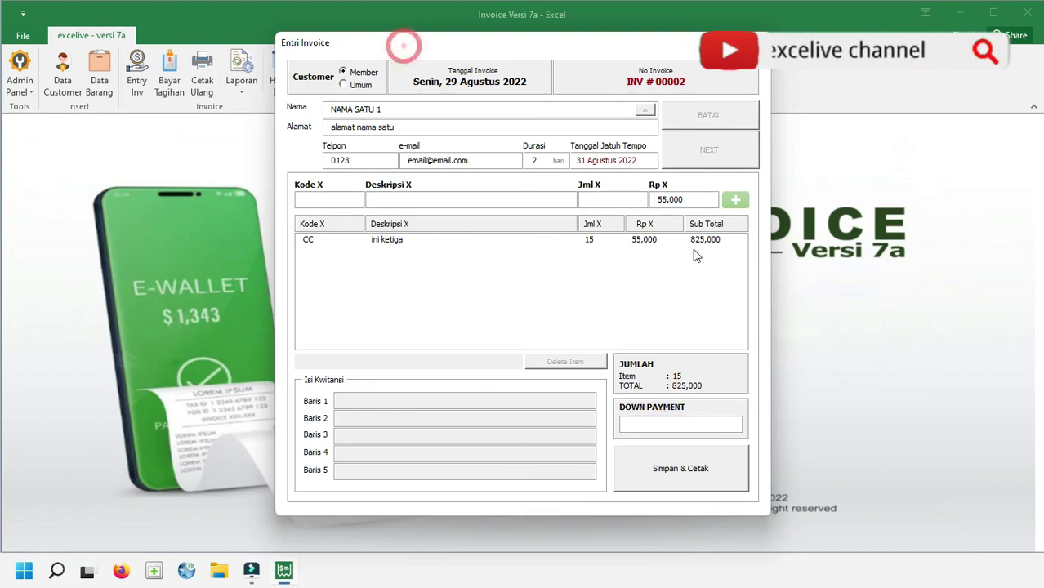
left_click(708, 477)
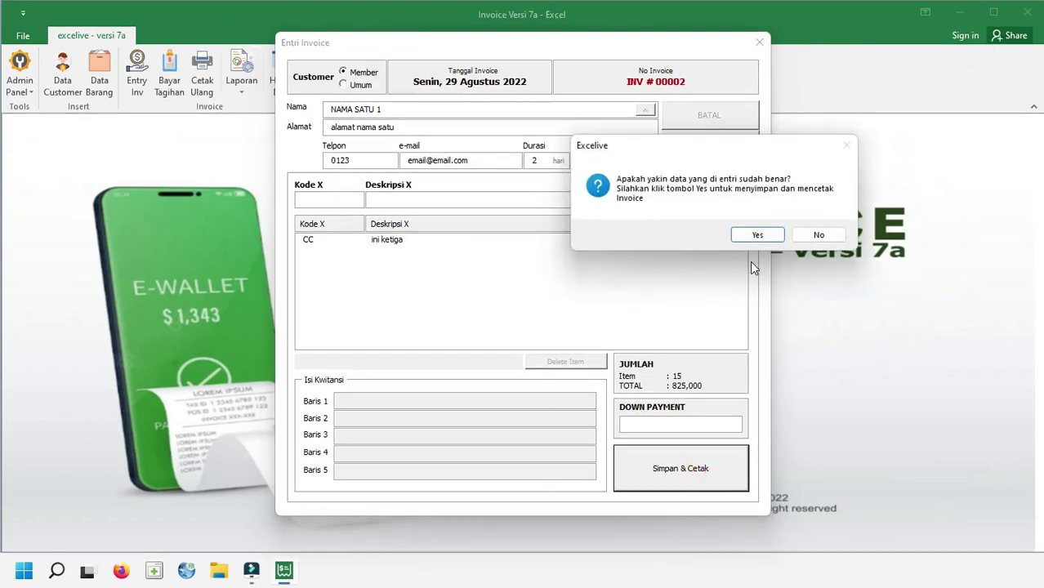
Save INV # 00002 and print it as an Invoice with Print Preview
left_click(754, 232)
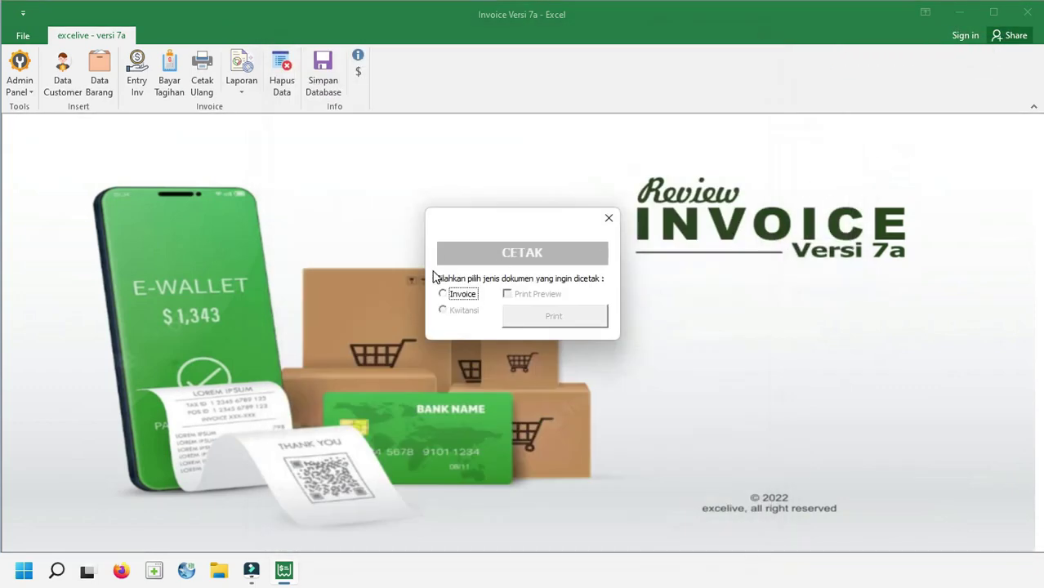
left_click_drag(499, 225, 493, 188)
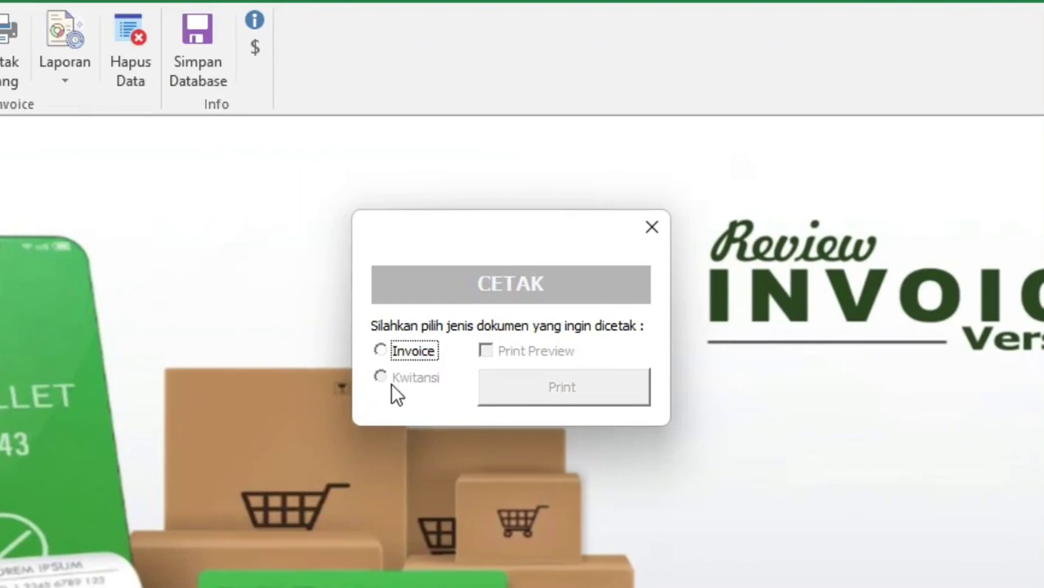
left_click(383, 378)
left_click(421, 379)
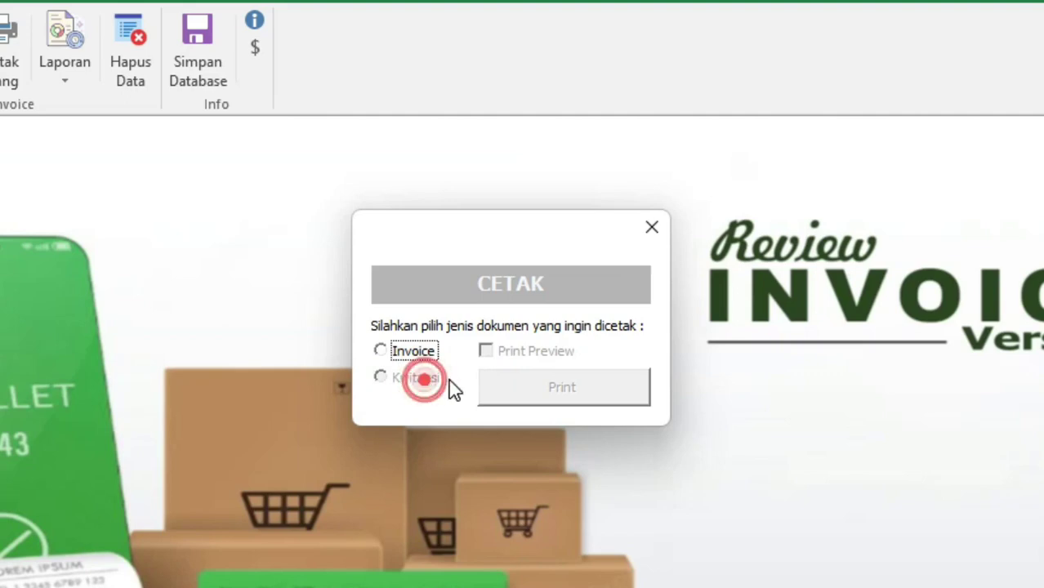
left_click(412, 351)
left_click(555, 353)
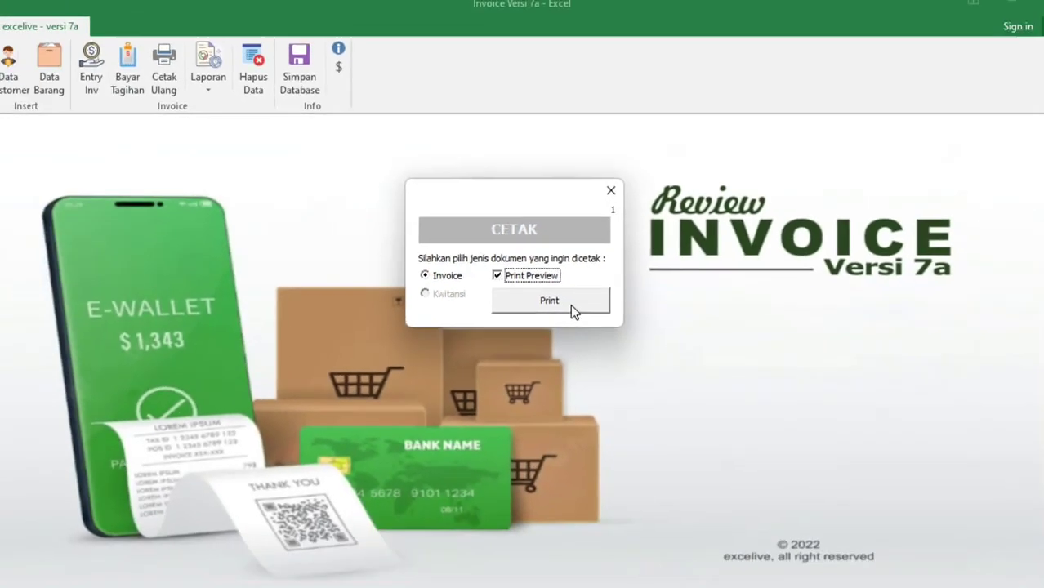
left_click(570, 304)
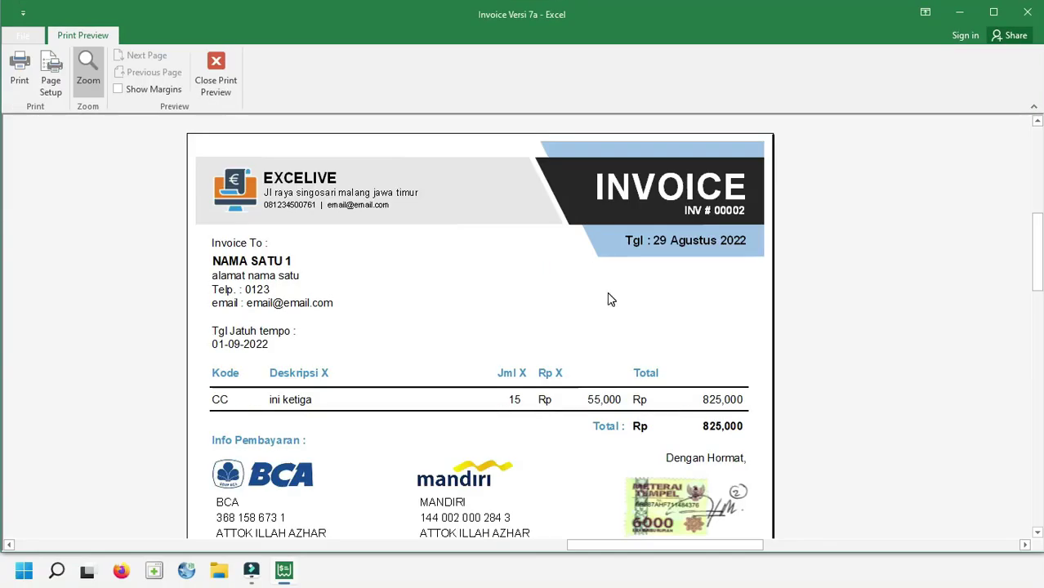
Inspect the 825,000 invoice preview at full-page and zoomed-in views
left_click(608, 299)
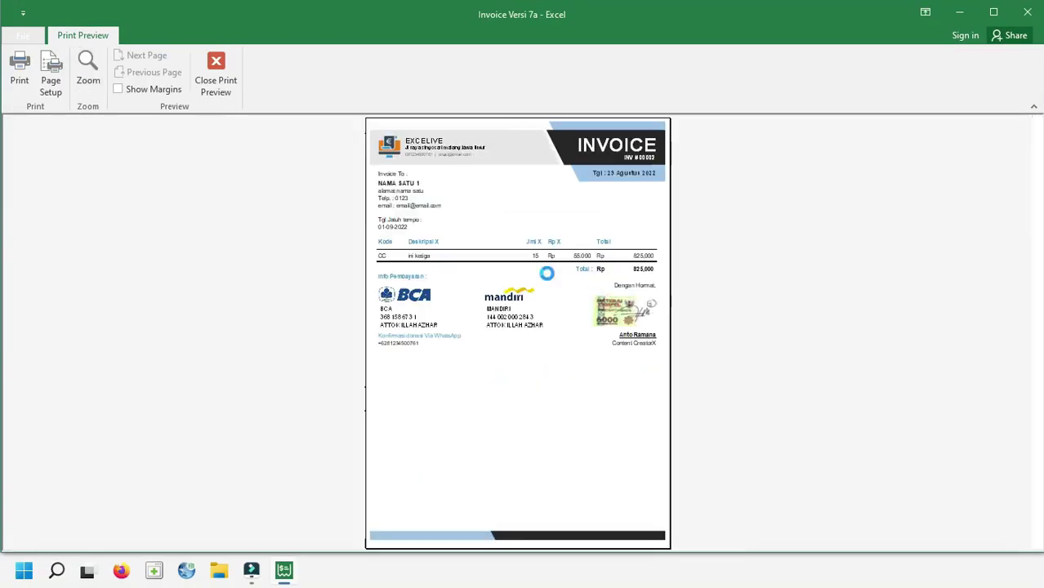
left_click(543, 273)
scroll(555, 261, "up", 3)
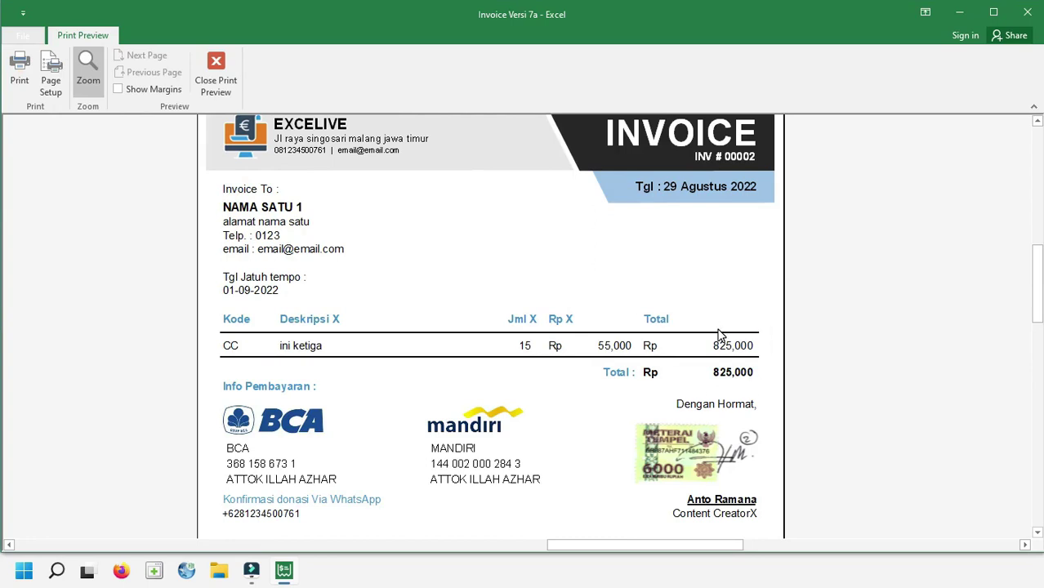
scroll(719, 335, "down", 3)
scroll(631, 320, "up", 1)
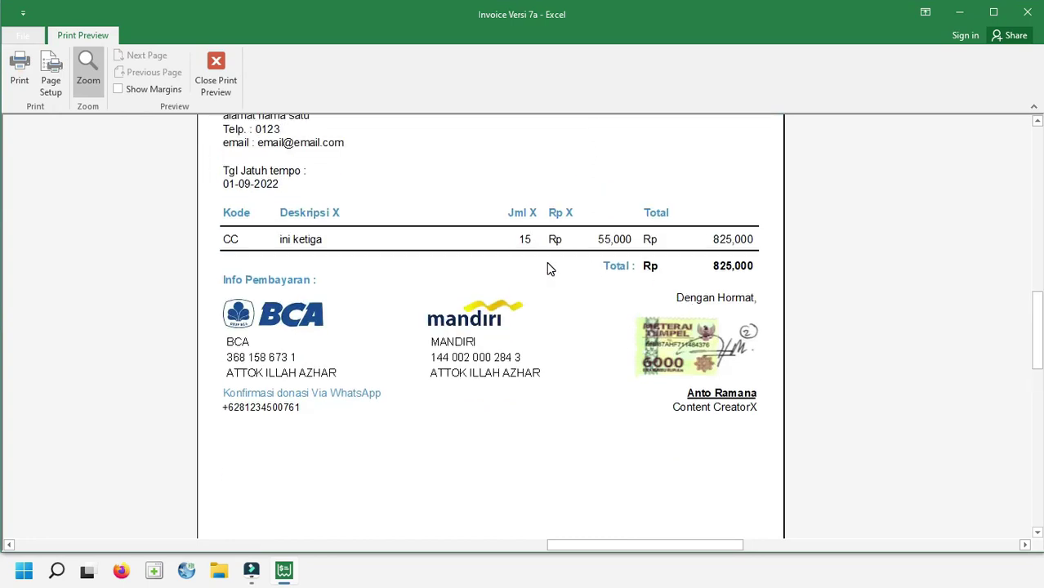
scroll(664, 327, "up", 3)
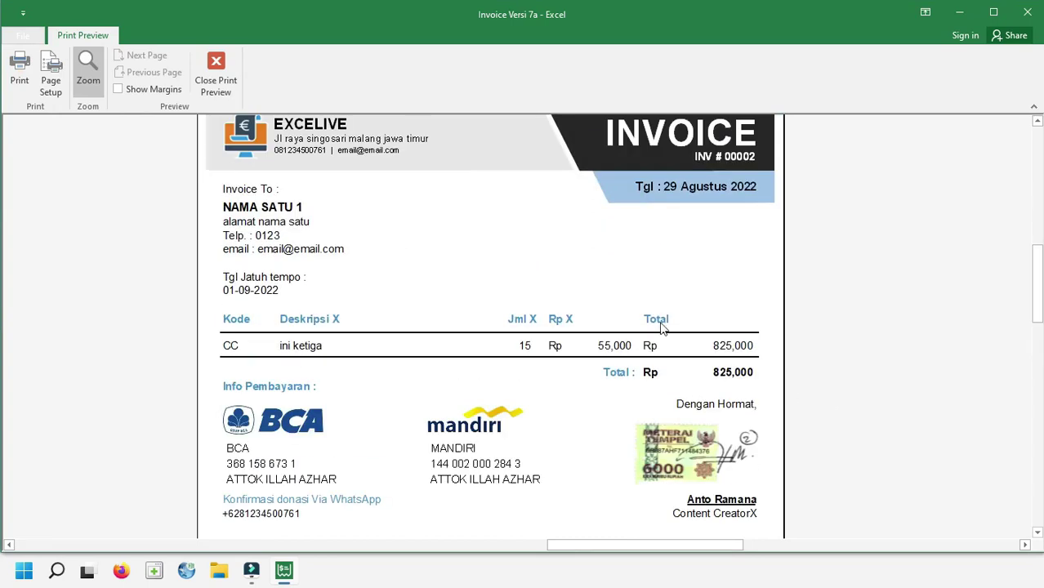
Close the preview and search the reprint lookup by owner name 'nam'
left_click(217, 67)
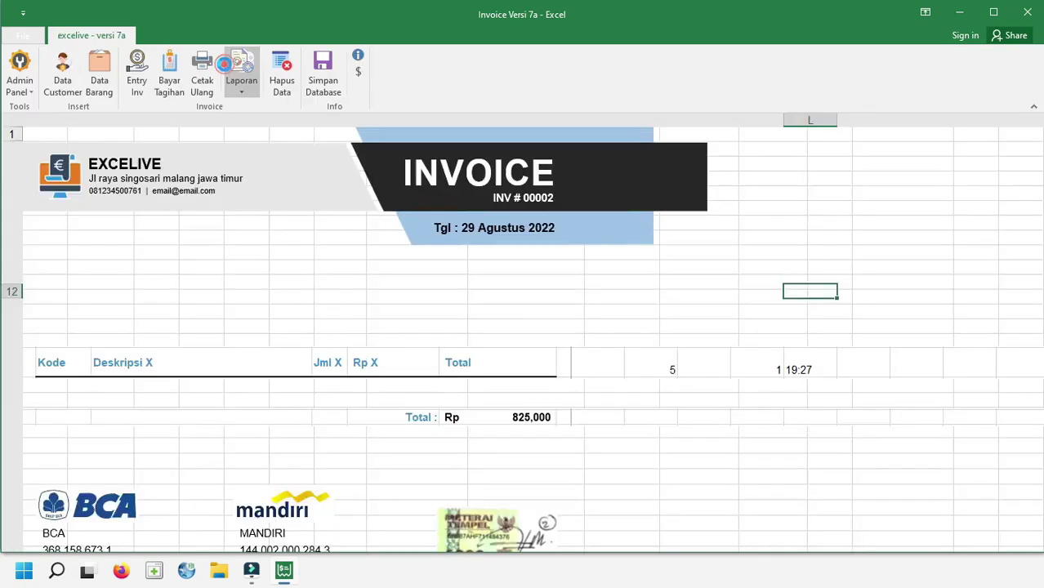
left_click(204, 92)
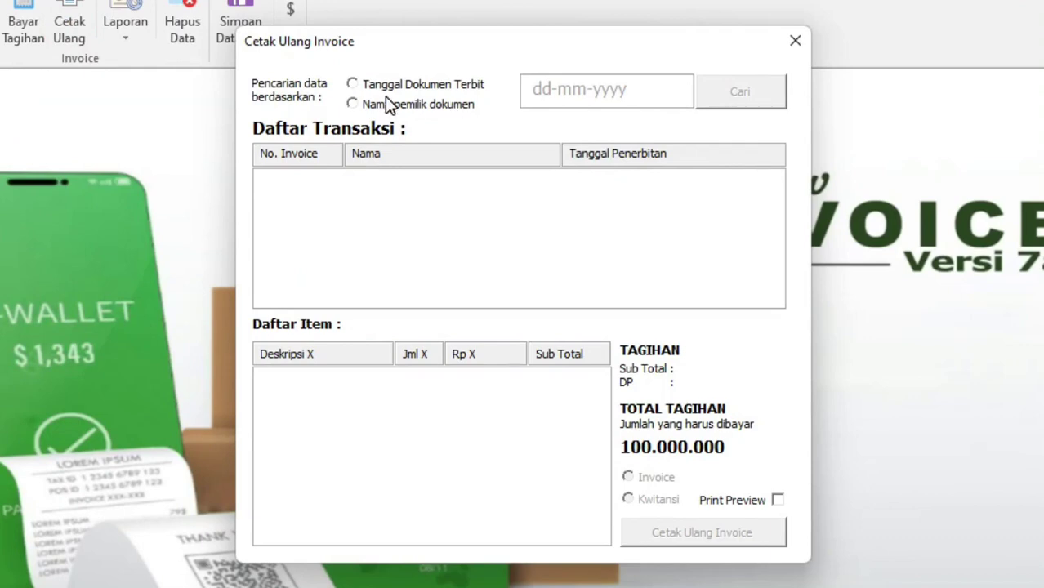
left_click(397, 104)
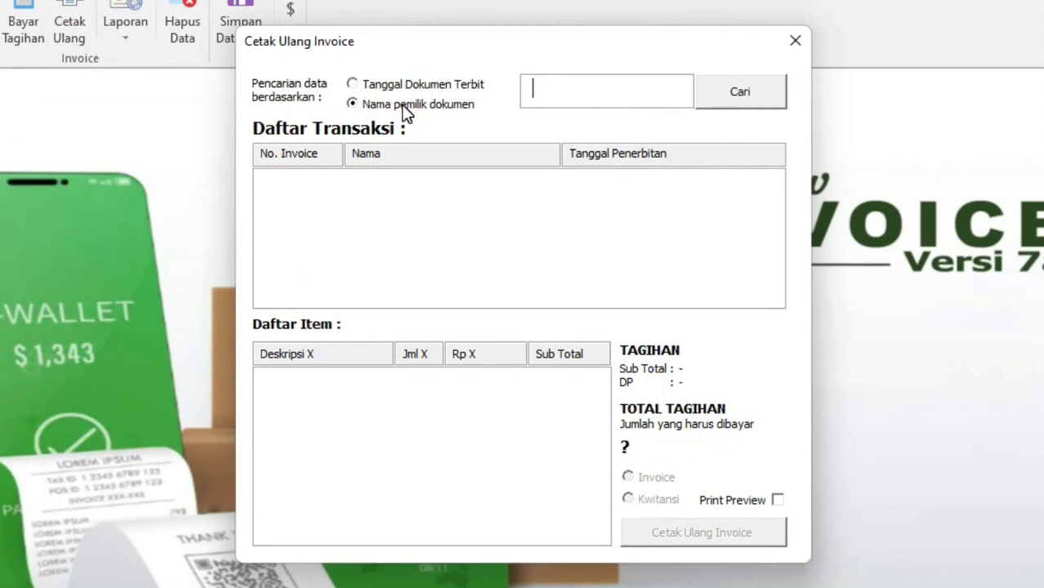
type("nama")
left_click(771, 100)
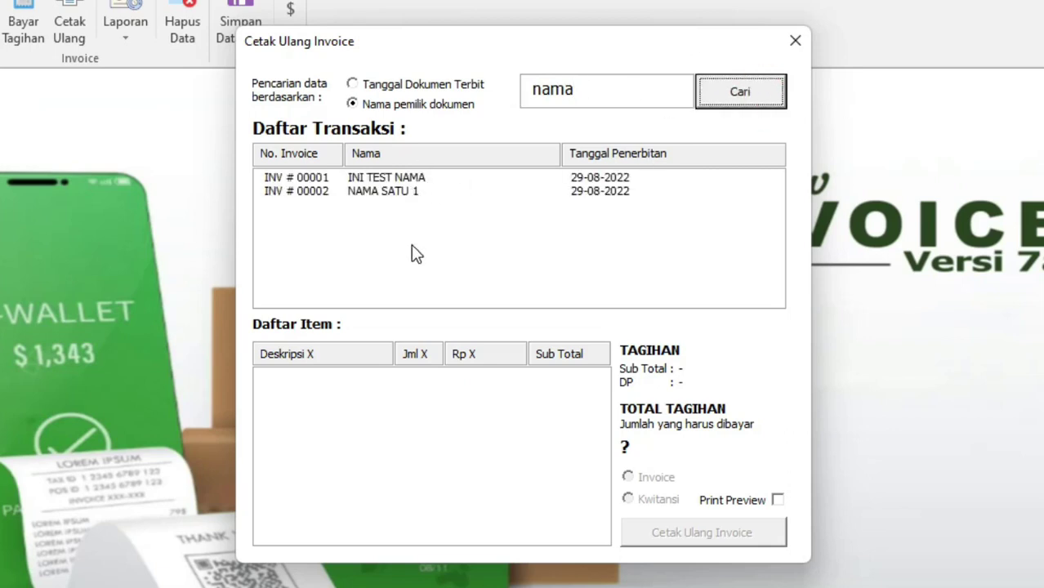
View the items of INV # 00001 and INV # 00002, then close the lookup
left_click(398, 179)
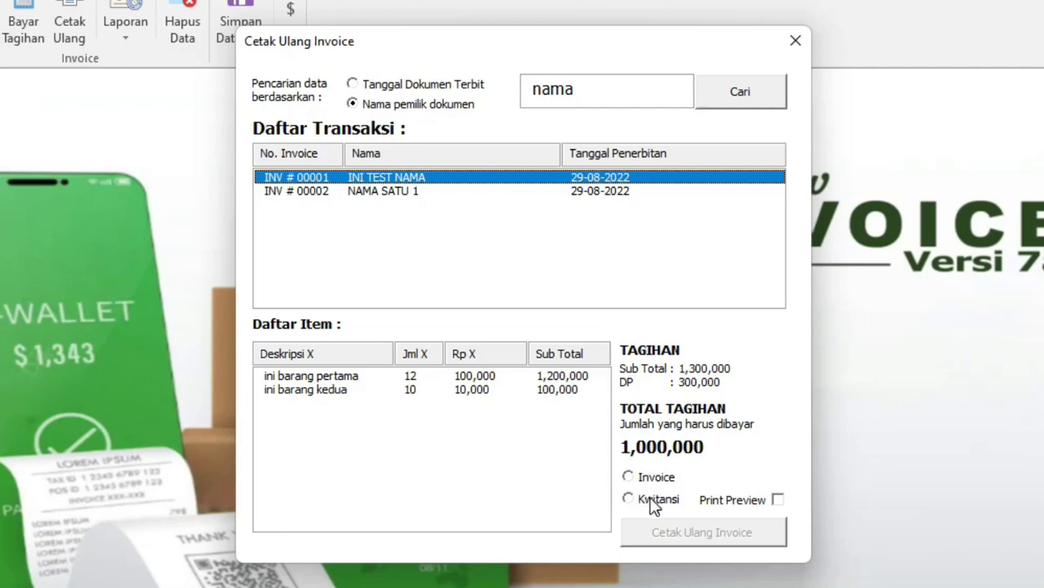
left_click(406, 196)
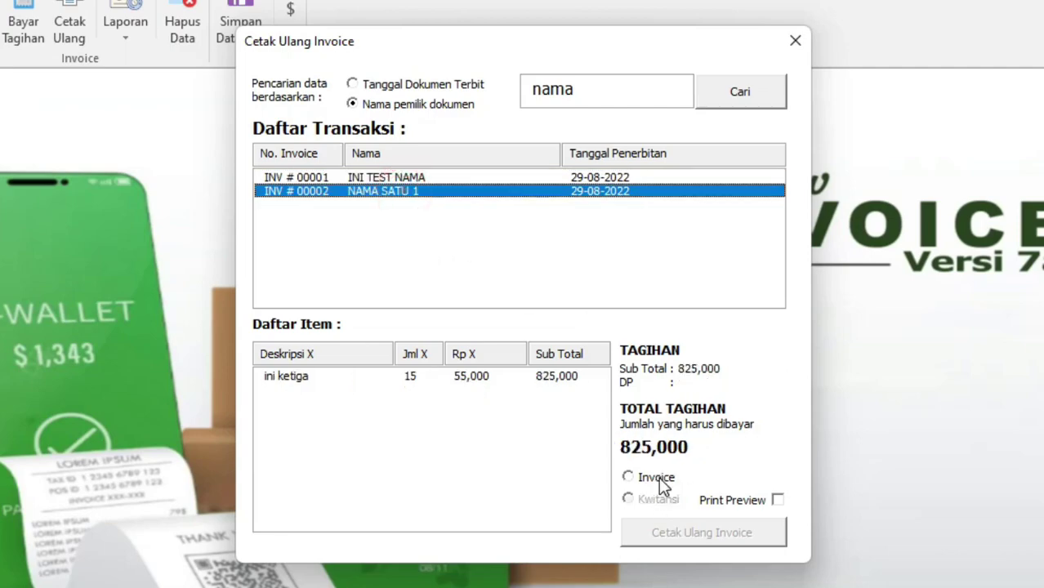
left_click(796, 47)
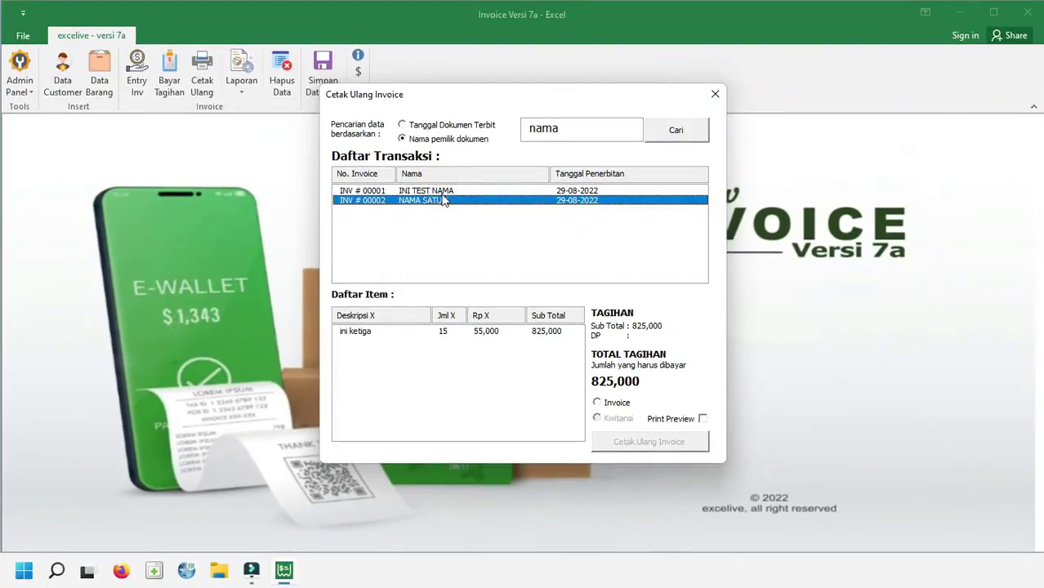
left_click(402, 185)
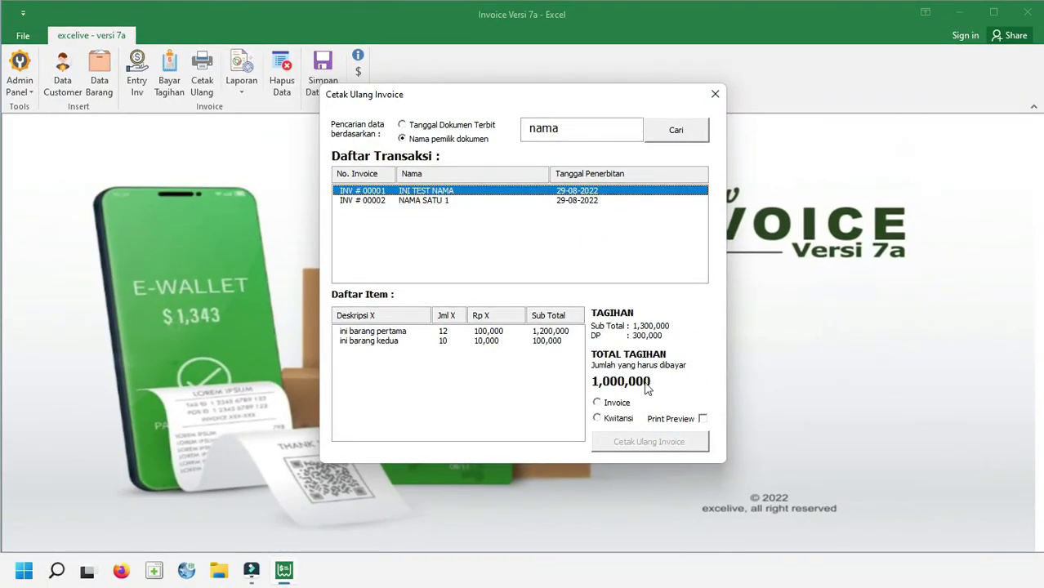
left_click(718, 102)
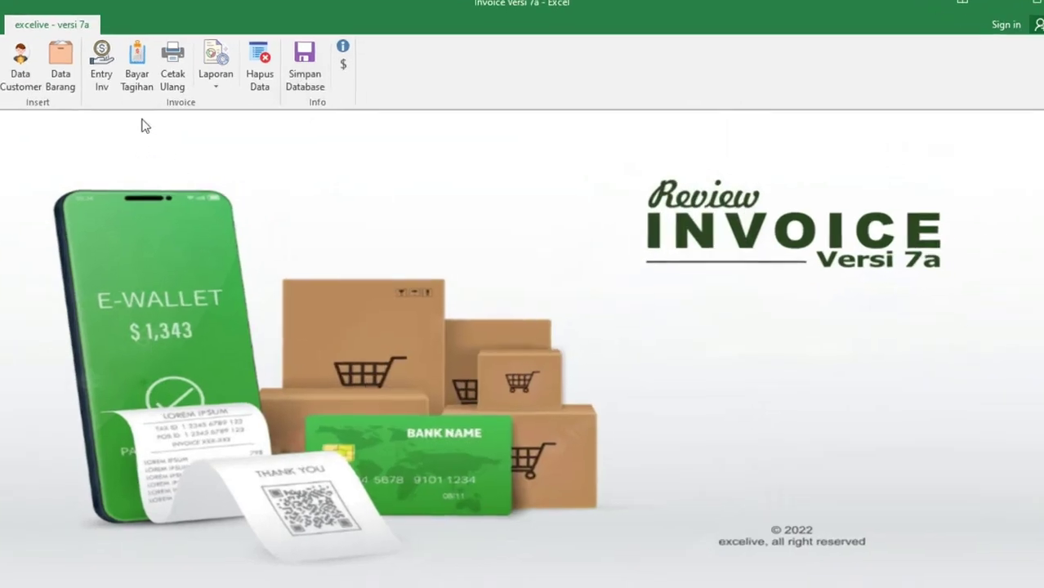
Open the unpaid bills and select INV # 00001 to continue to its receipt text
left_click(169, 86)
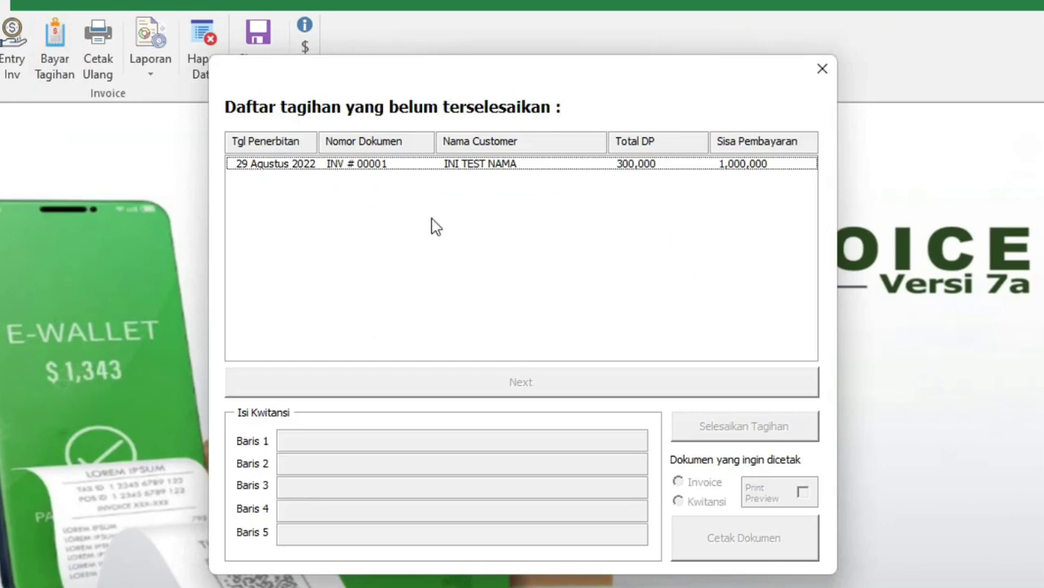
left_click(315, 165)
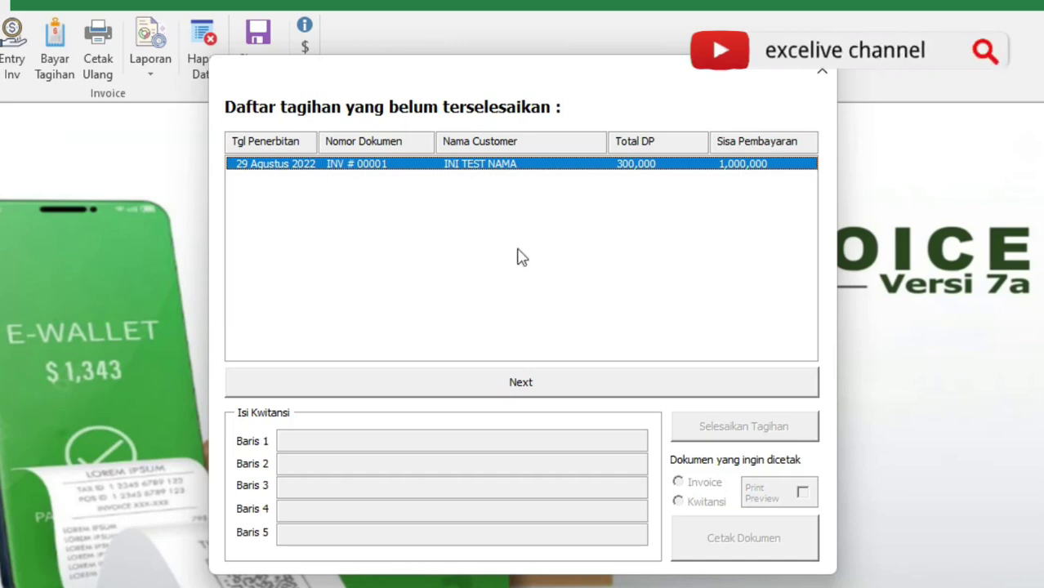
left_click(572, 390)
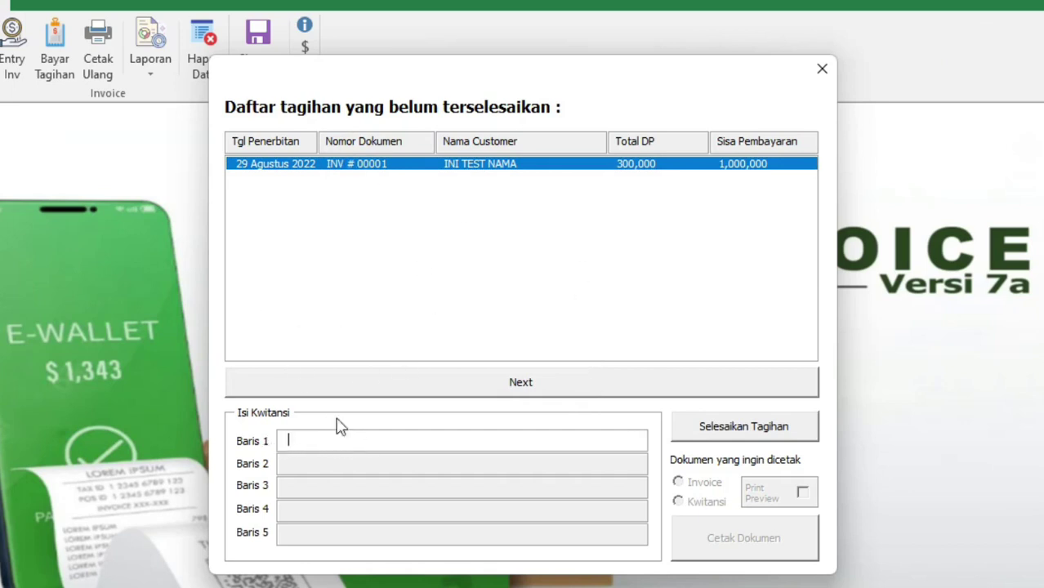
left_click(481, 388)
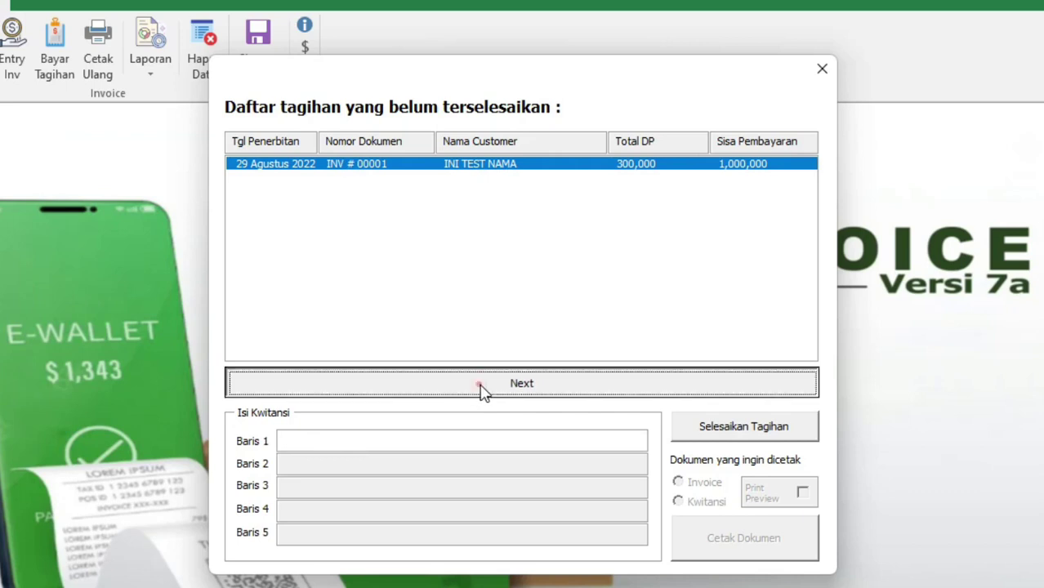
left_click(290, 442)
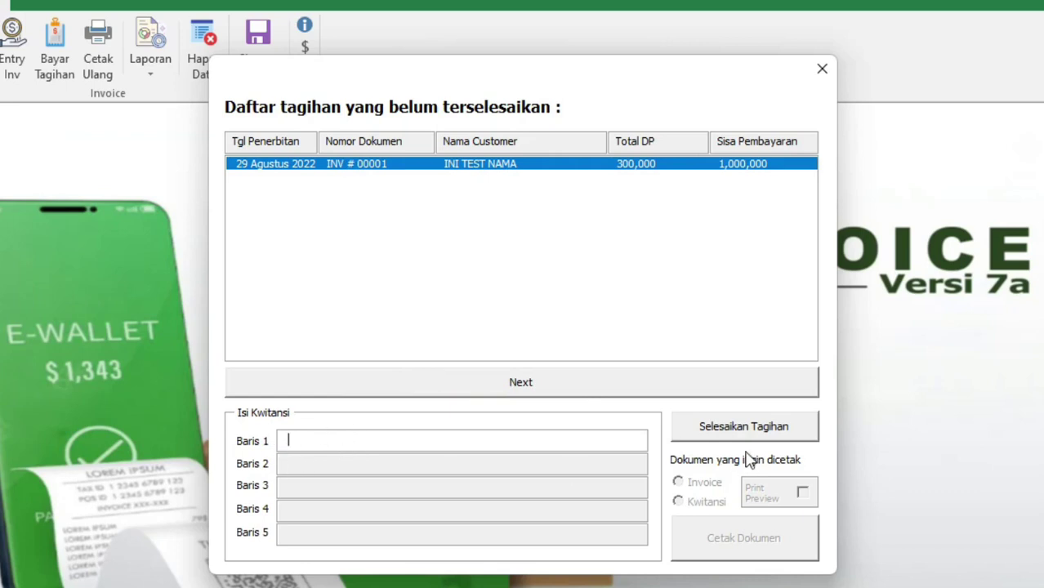
Decline settling the 1,000,000 balance for now, then reselect INV # 00001 and continue
left_click(787, 438)
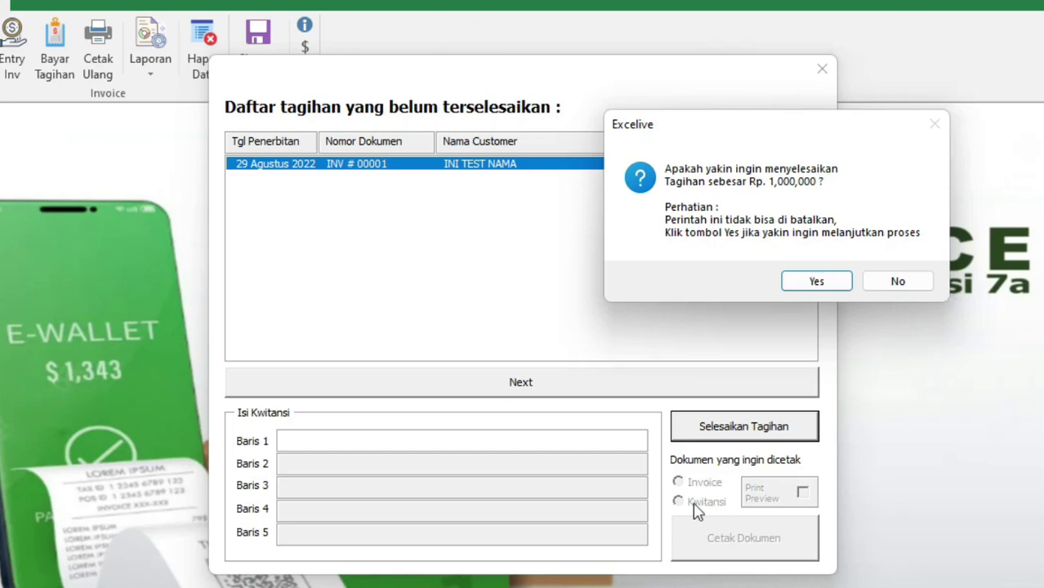
left_click(913, 281)
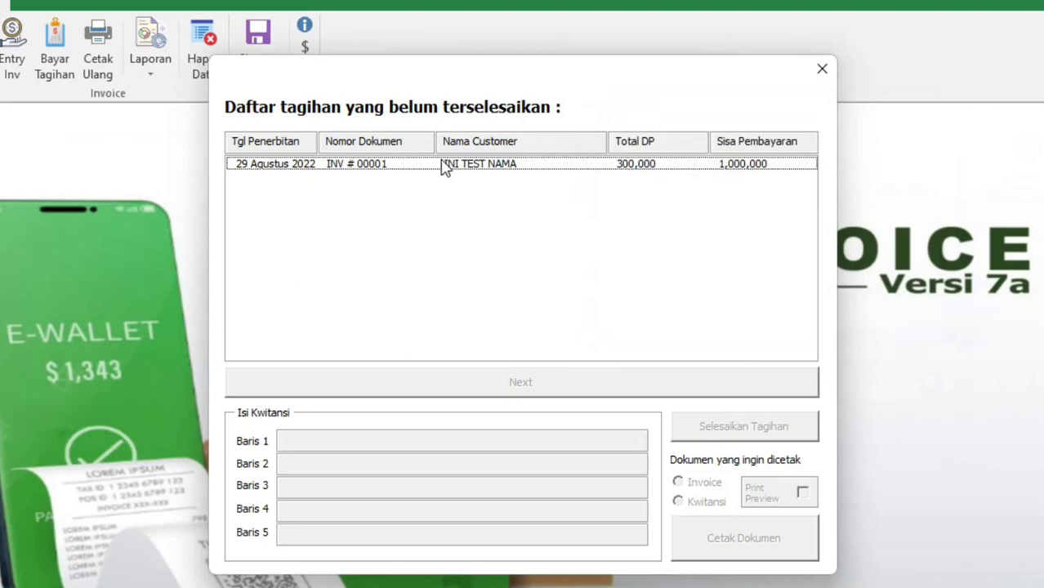
left_click(441, 164)
left_click(621, 376)
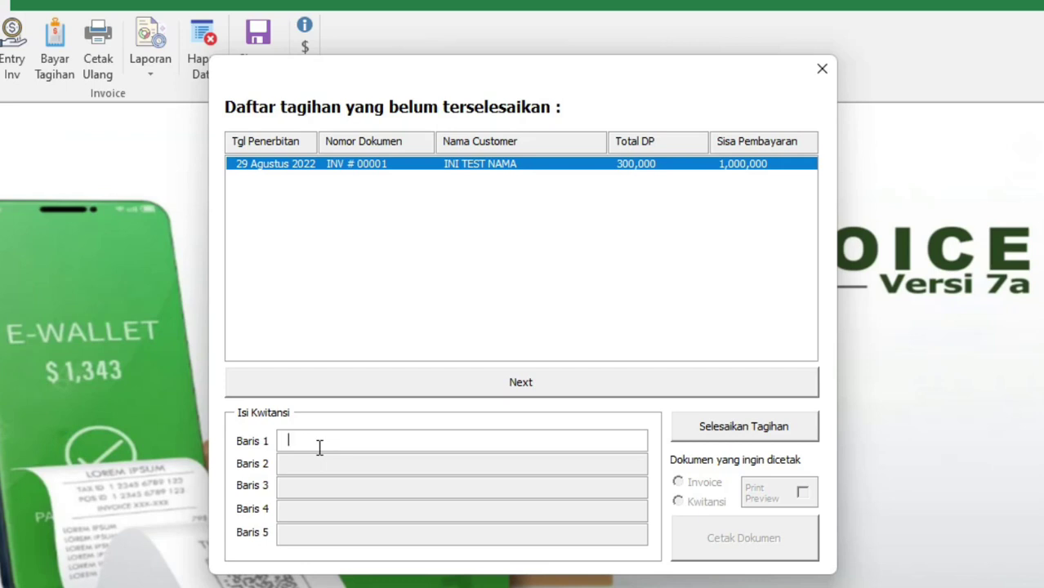
Fill the remaining receipt lines, ending with 'nomor inv #0001' and 'ini adalah baris kelima'
type("ini adalah pelunasan")
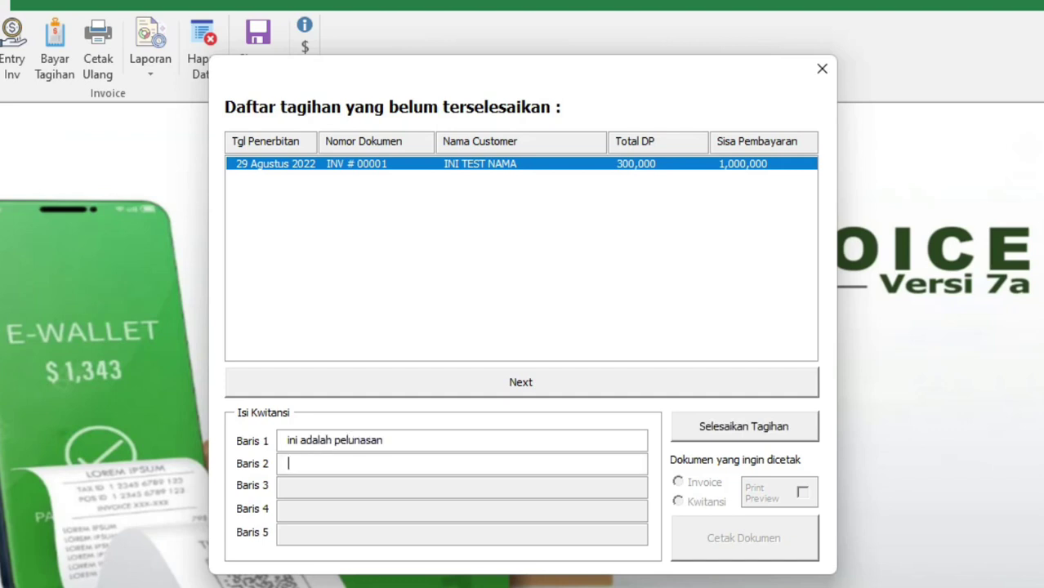
type("atas bna")
key("BackSpace")
type("nama")
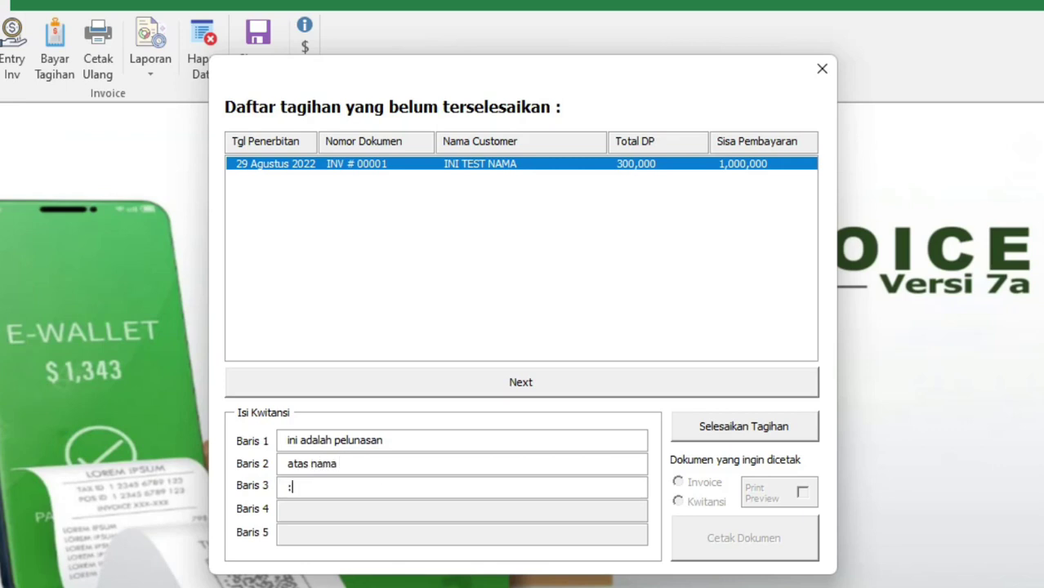
type("\"INI TEST NAMA")
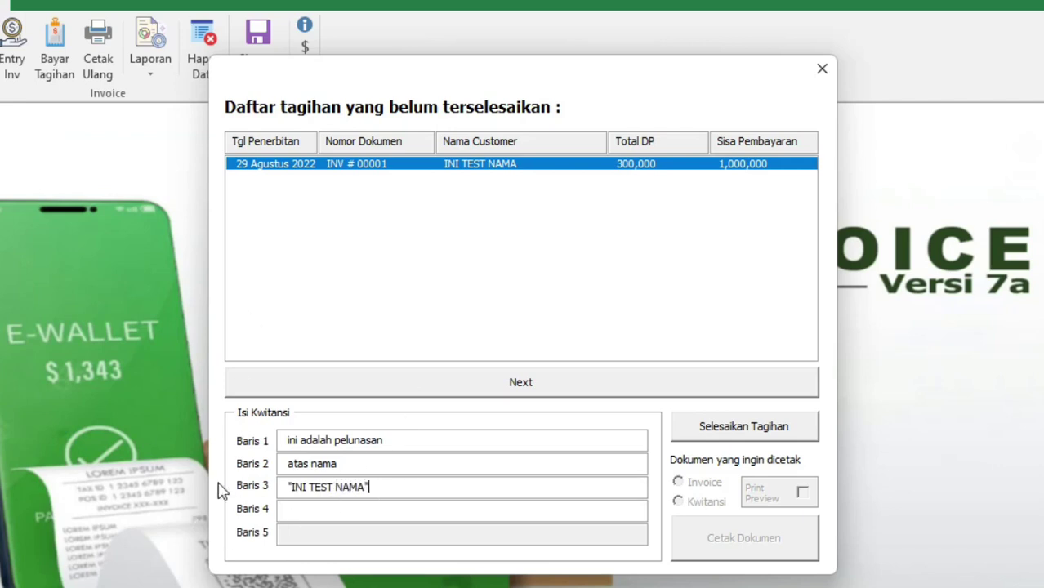
left_click(320, 513)
type("nomor inv #0001")
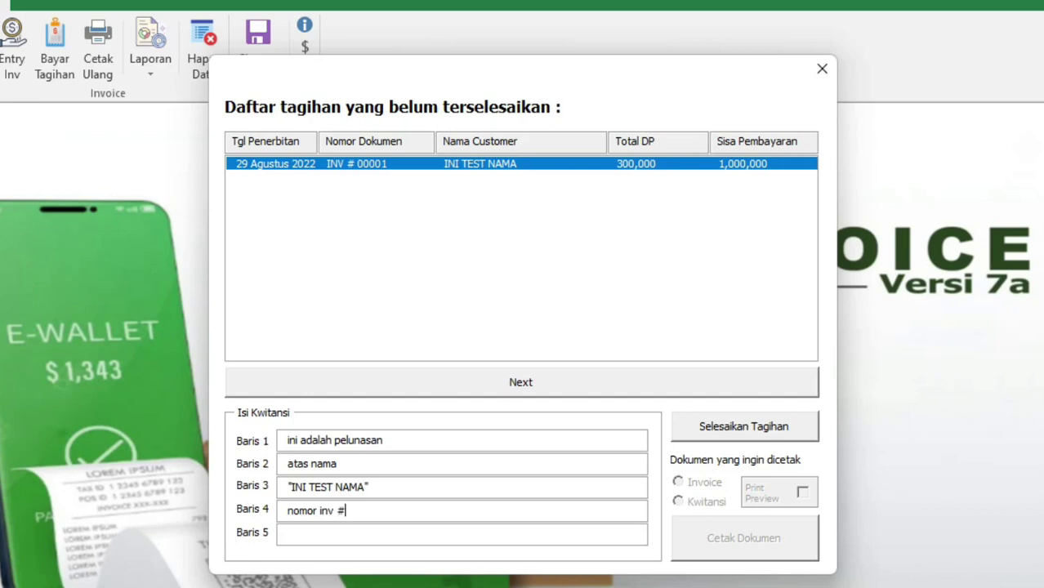
left_click(373, 530)
type("ini adalah baris kelima")
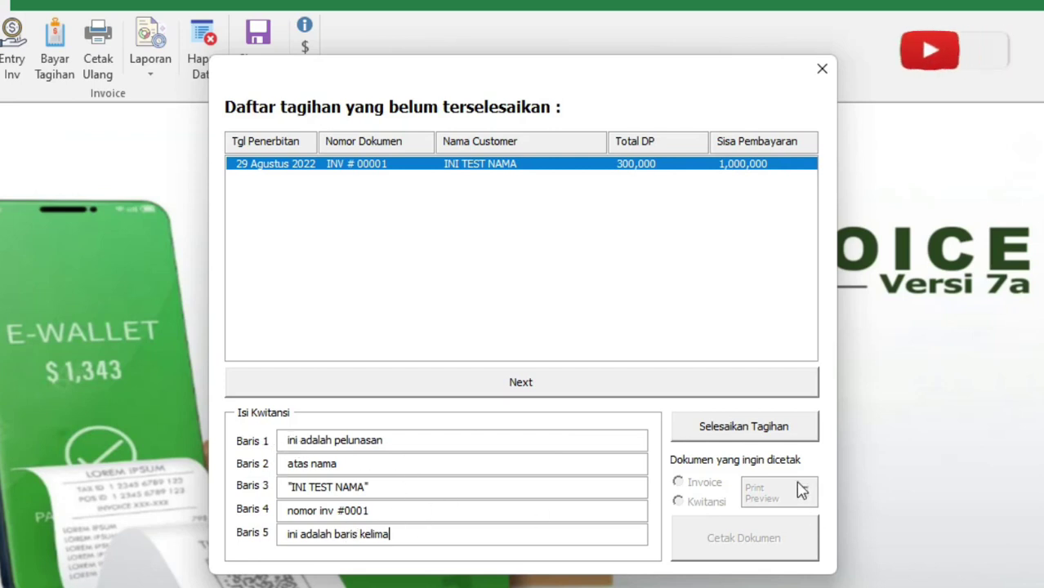
Settle INV # 00001's 1,000,000 balance and print its Invoice with print preview
left_click(775, 439)
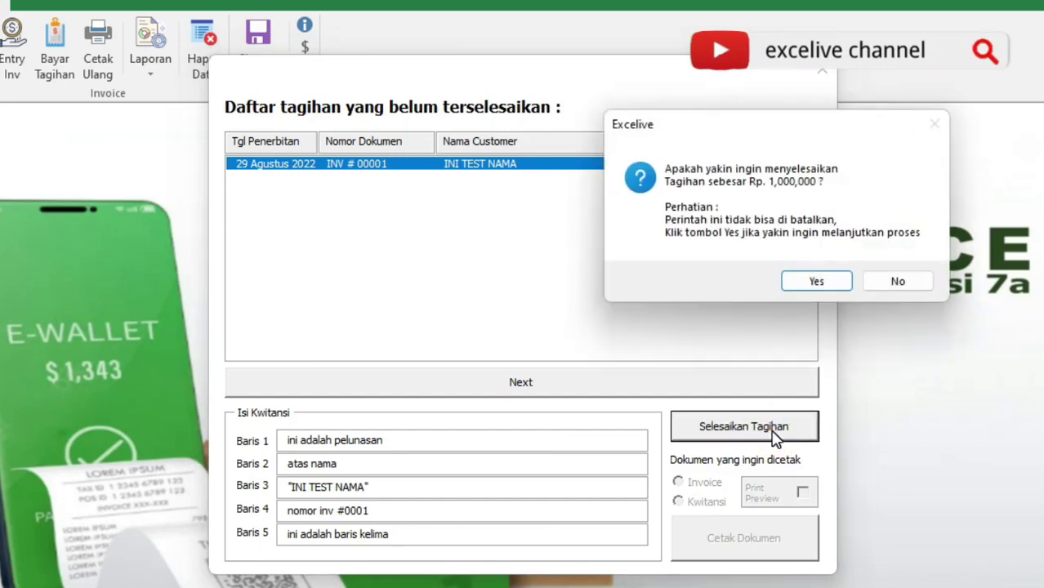
left_click(828, 281)
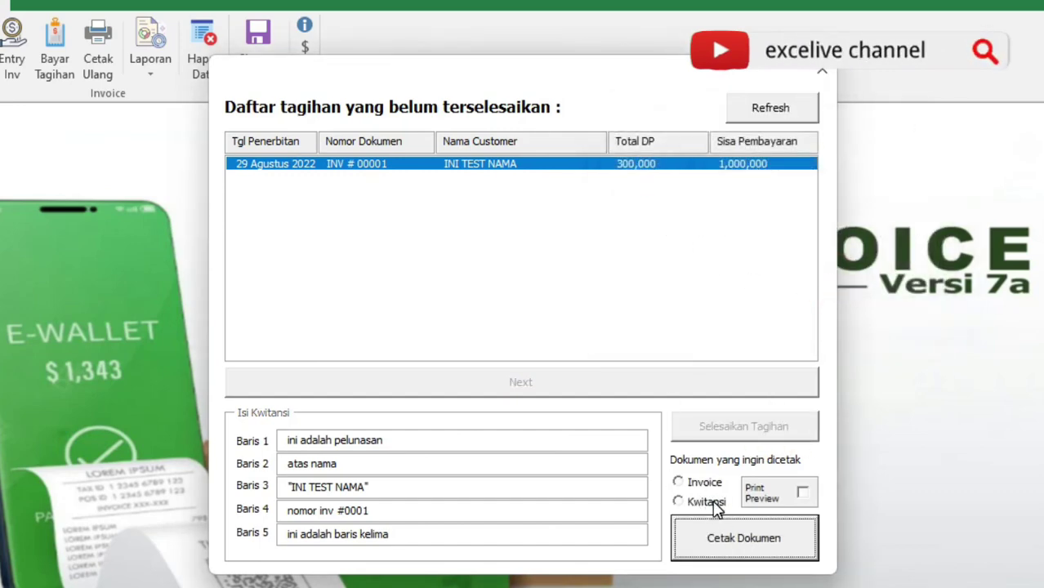
left_click(680, 482)
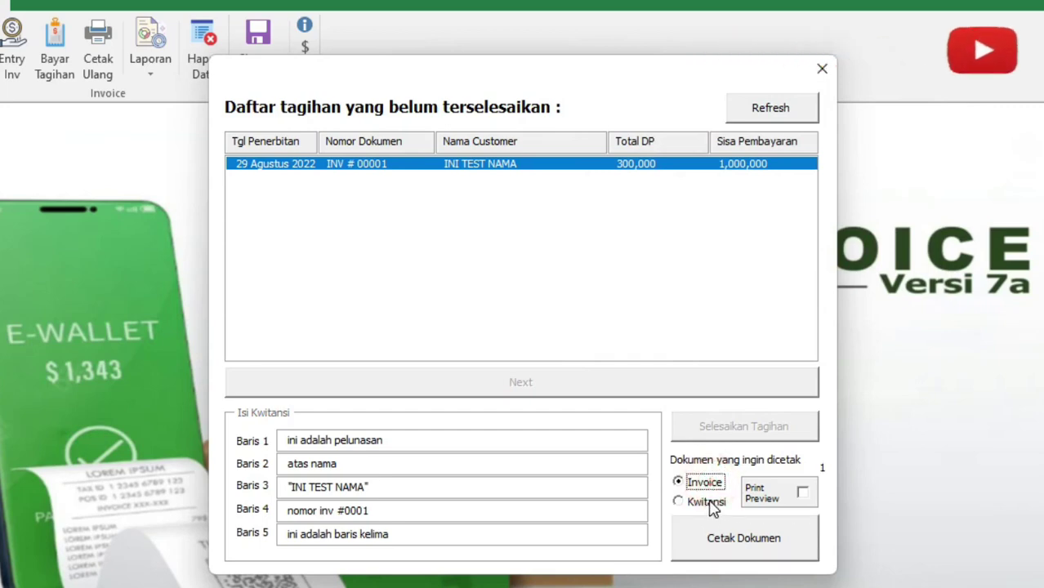
left_click(704, 502)
left_click(774, 500)
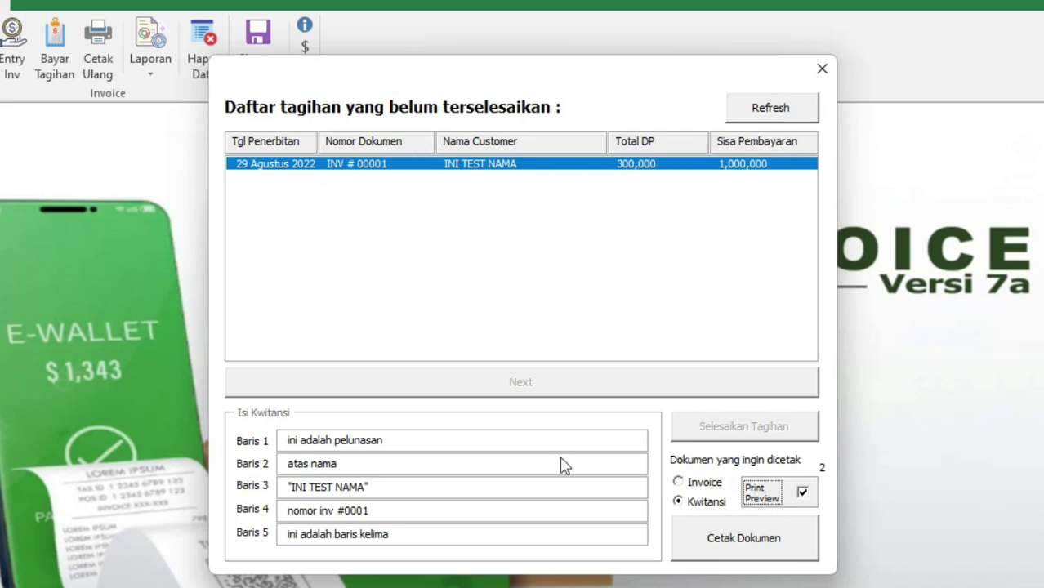
left_click(696, 482)
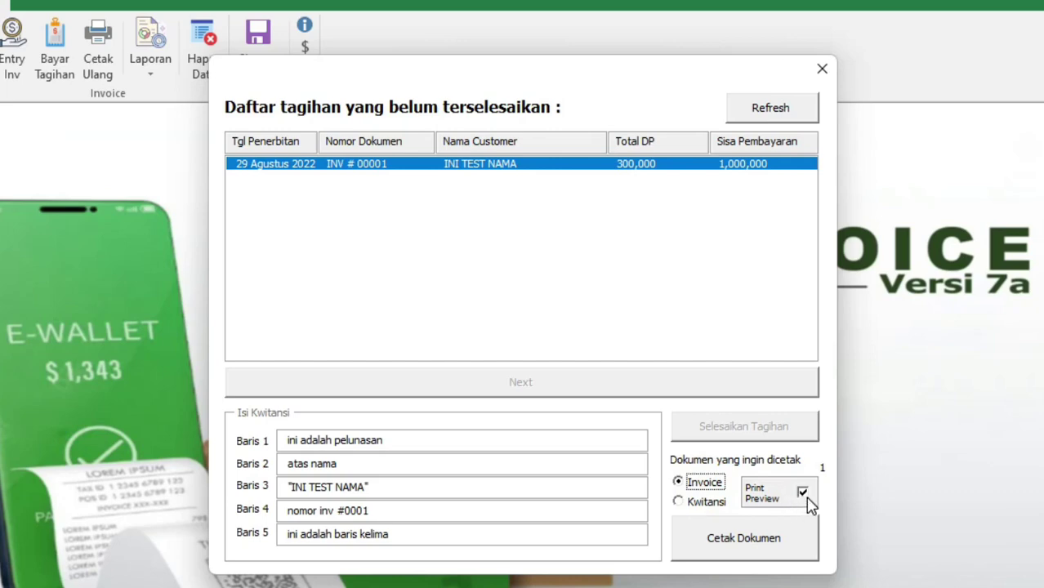
left_click(762, 543)
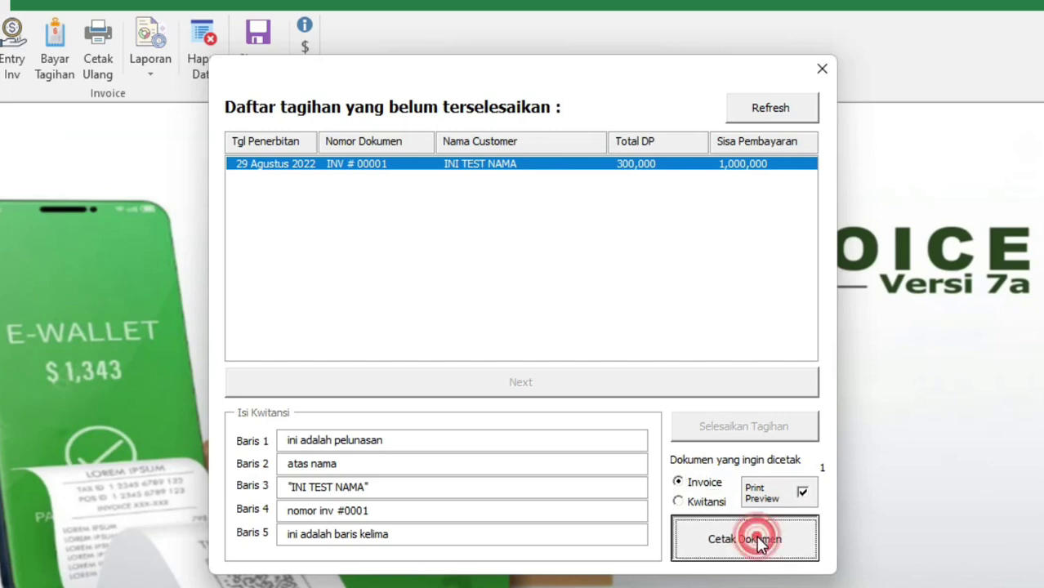
left_click(817, 258)
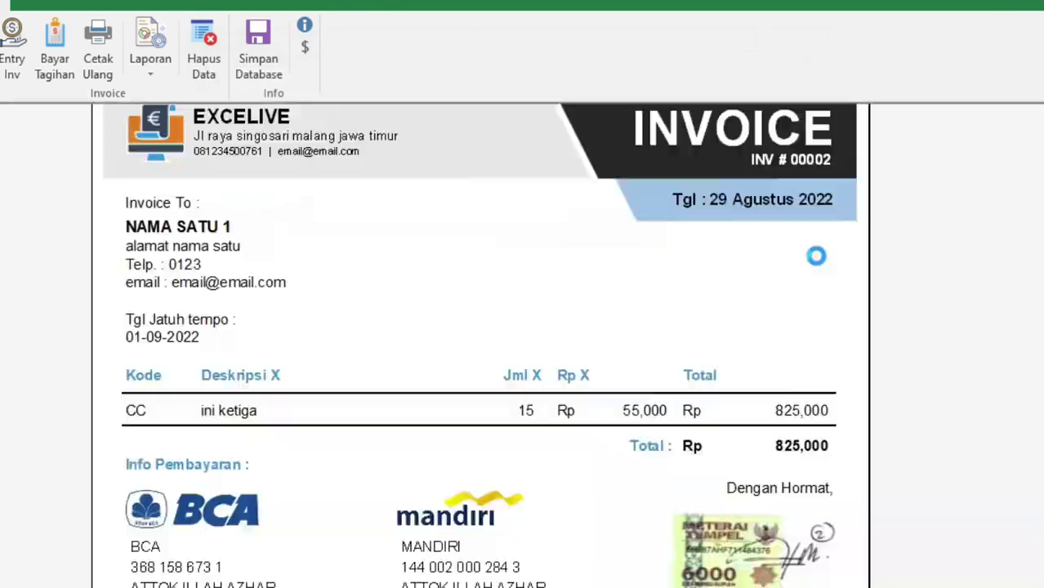
Review the 1,300,000 invoice preview and close it
left_click(693, 359)
left_click(609, 307)
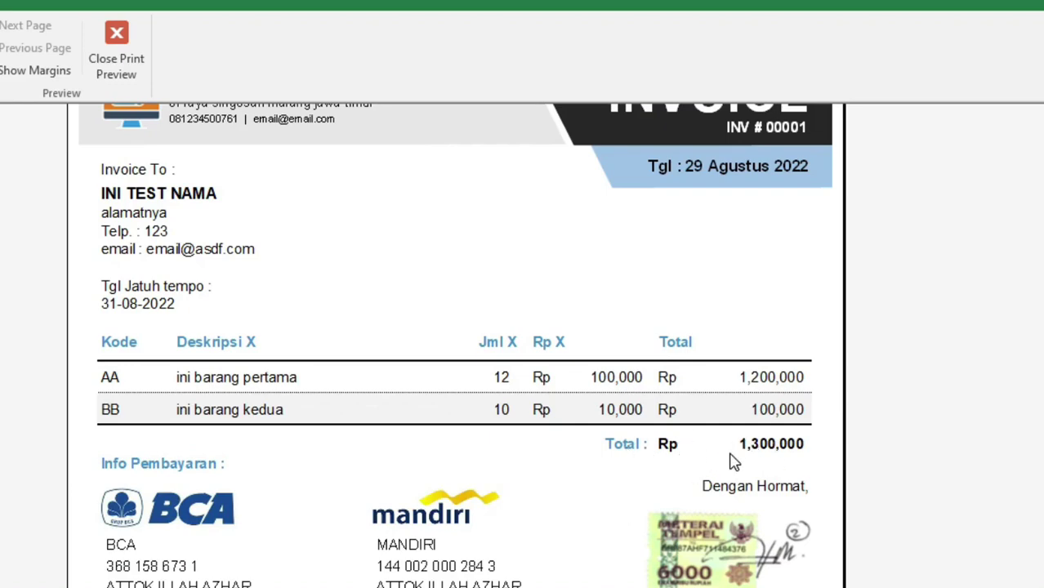
scroll(732, 461, "up", 2)
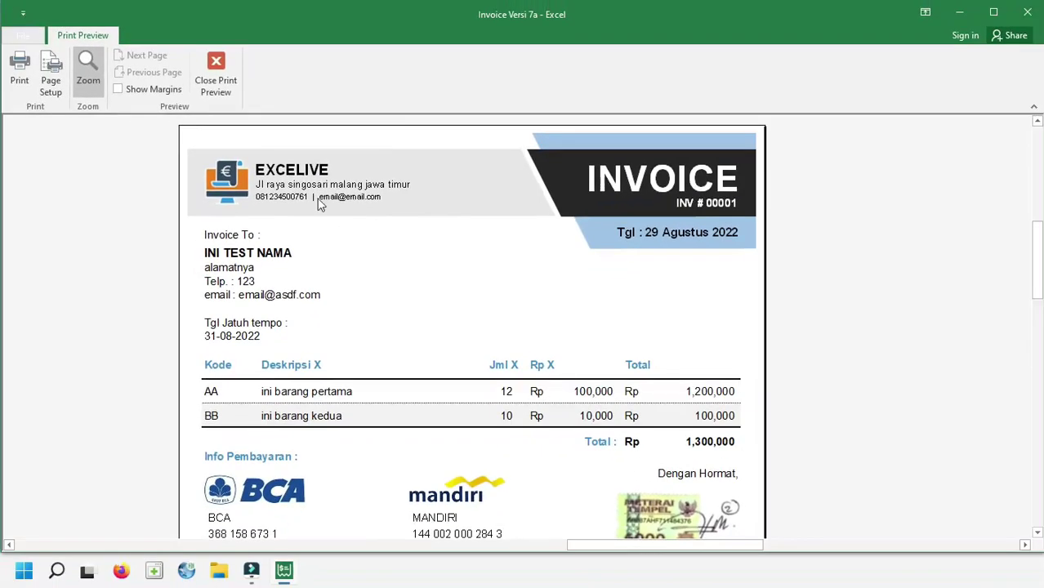
left_click(228, 70)
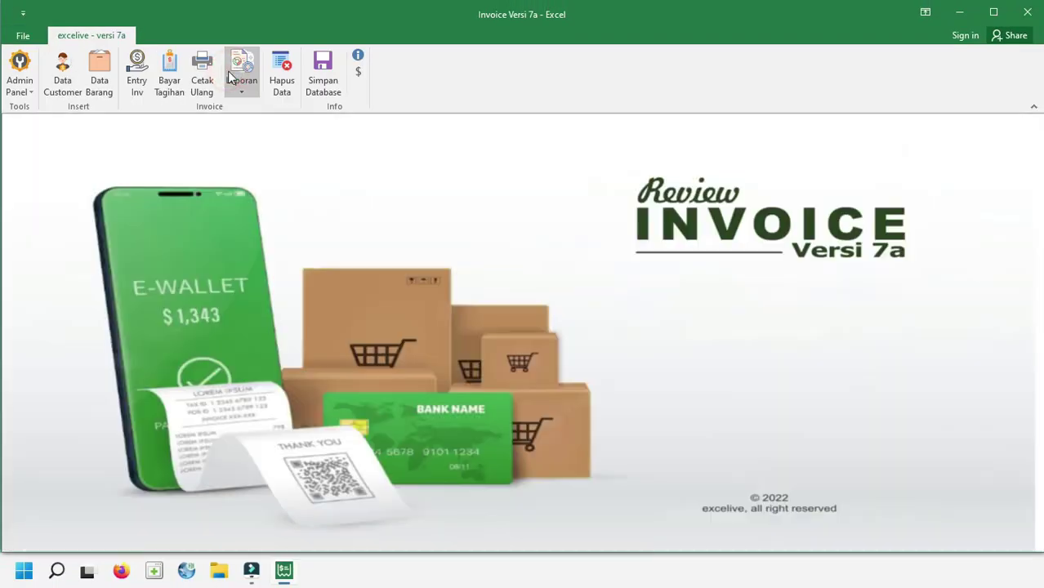
In the reprint window, search by owner name 'n' and select INV # 00001
left_click(200, 76)
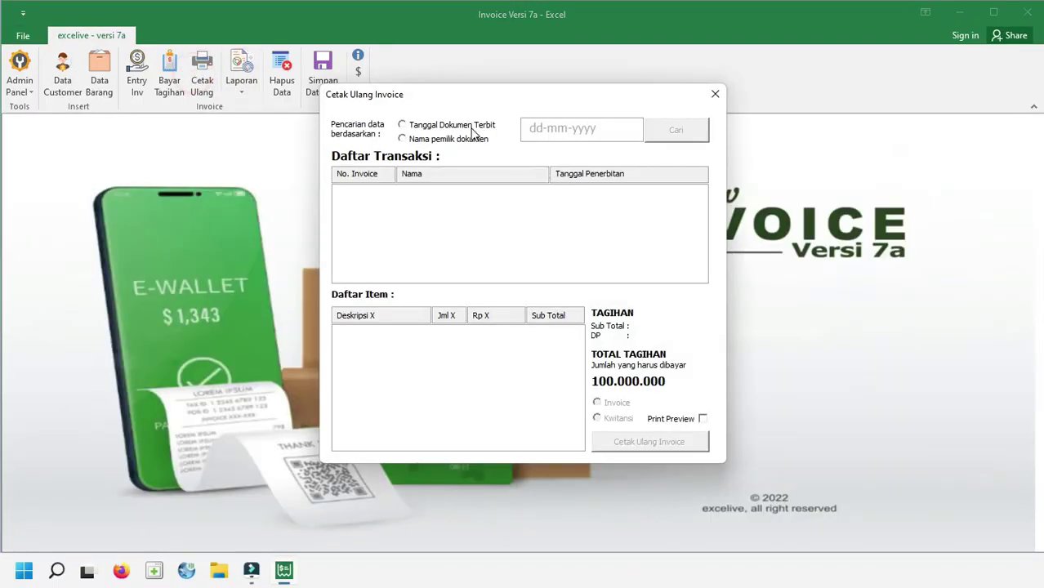
left_click(481, 140)
type("nama")
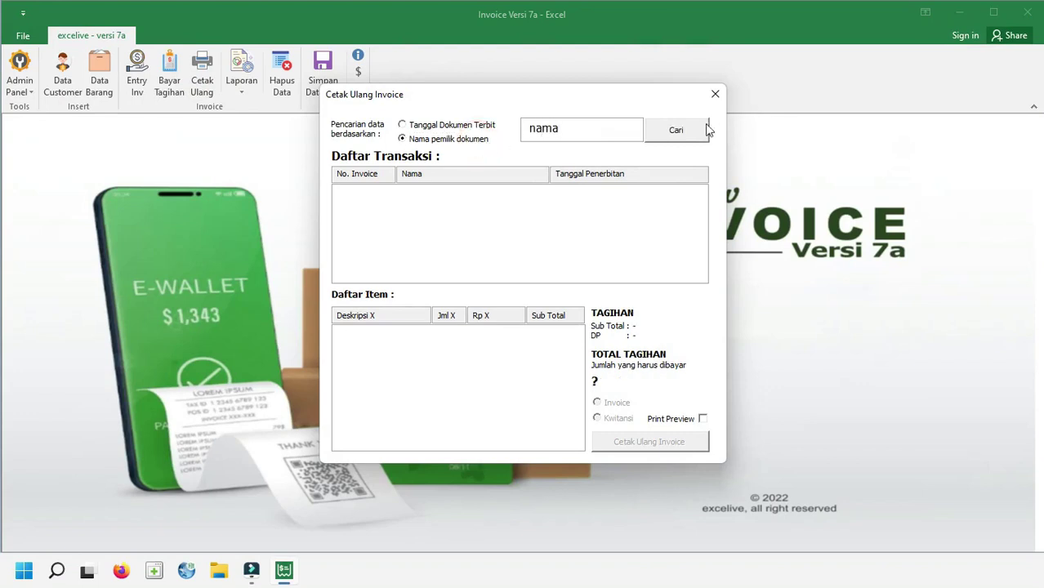
left_click(682, 130)
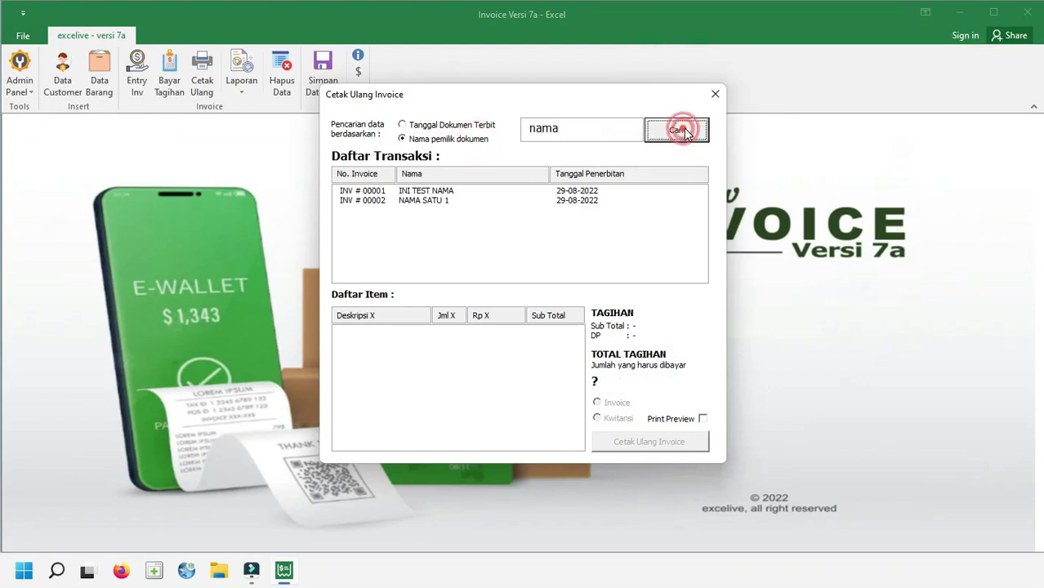
left_click(426, 193)
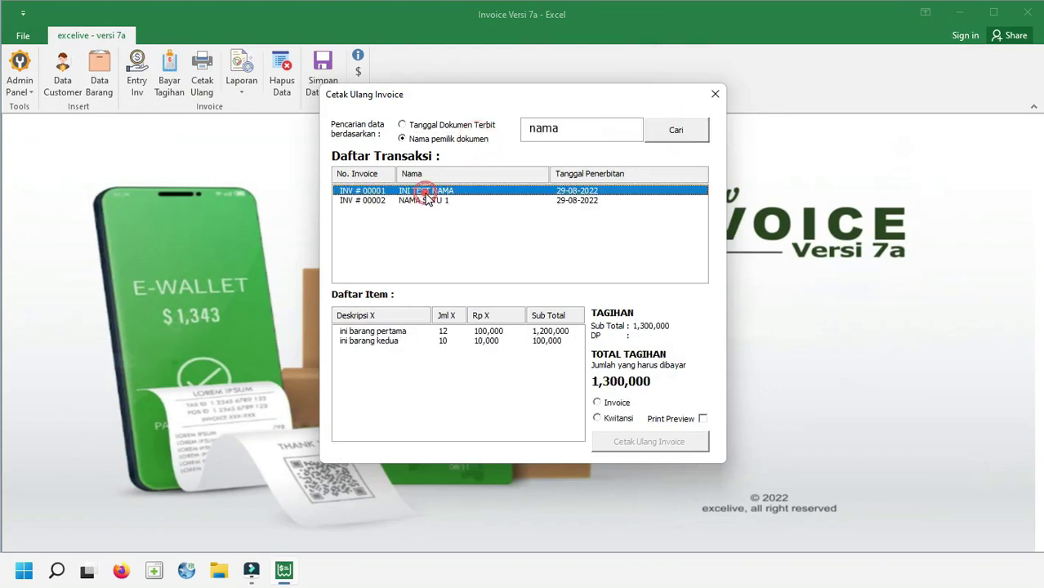
Reprint the Rp 1,000,000 receipt as a Kwitansi with preview, then close the preview
left_click(598, 418)
left_click(703, 418)
left_click(647, 442)
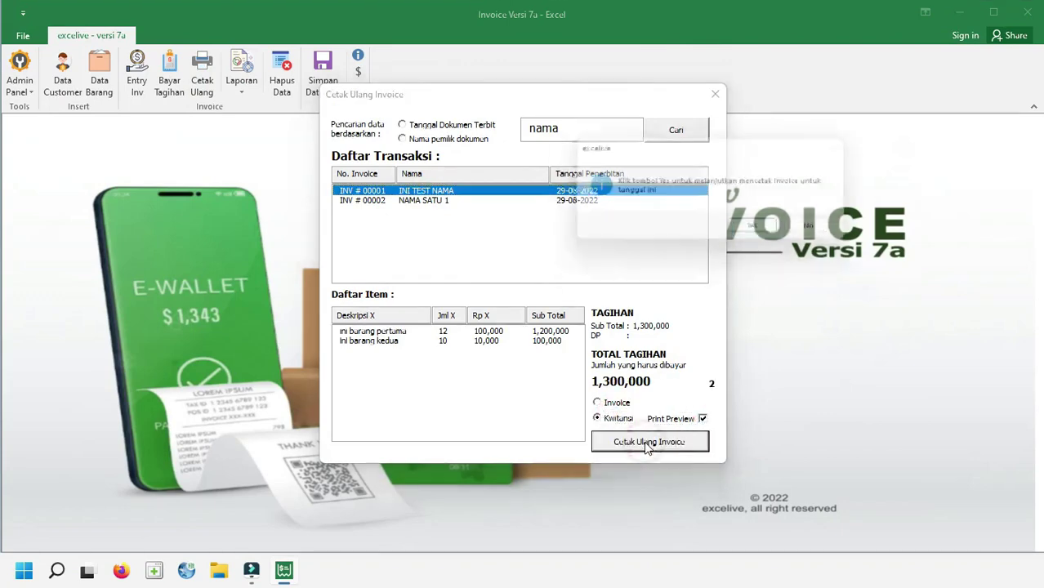
left_click(764, 230)
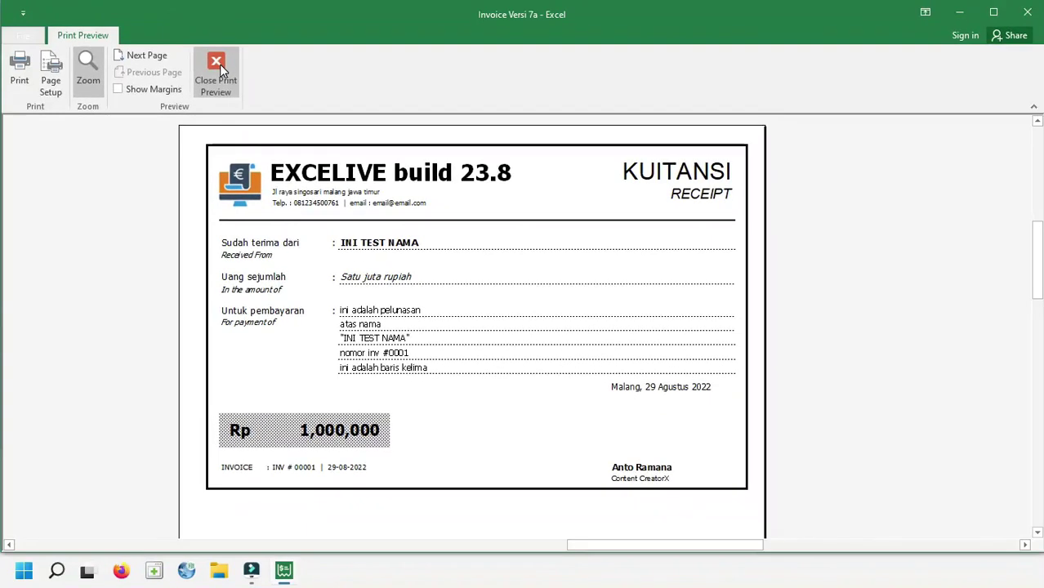
left_click(82, 18)
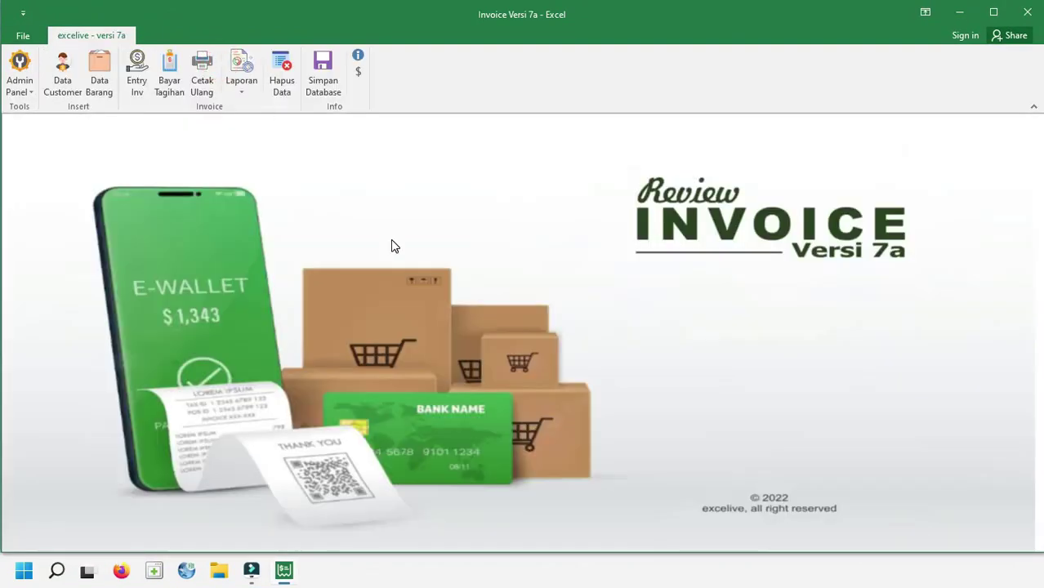
left_click(245, 89)
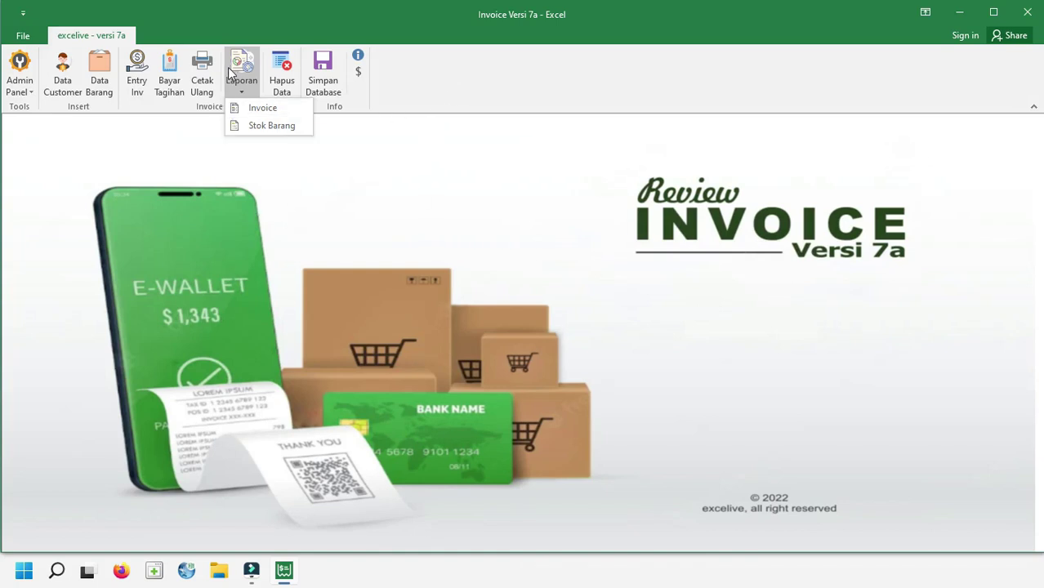
left_click(276, 110)
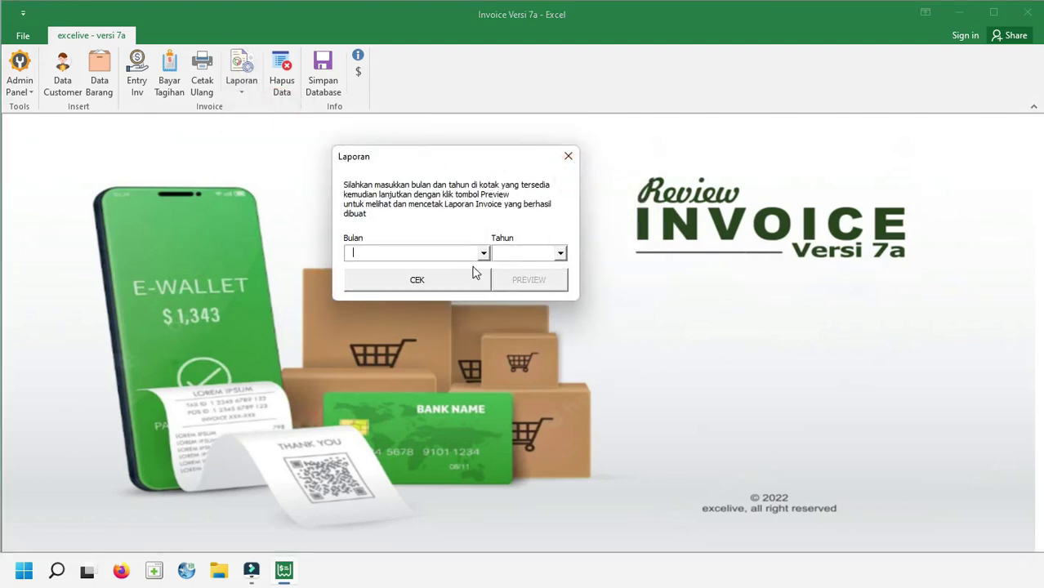
left_click(569, 156)
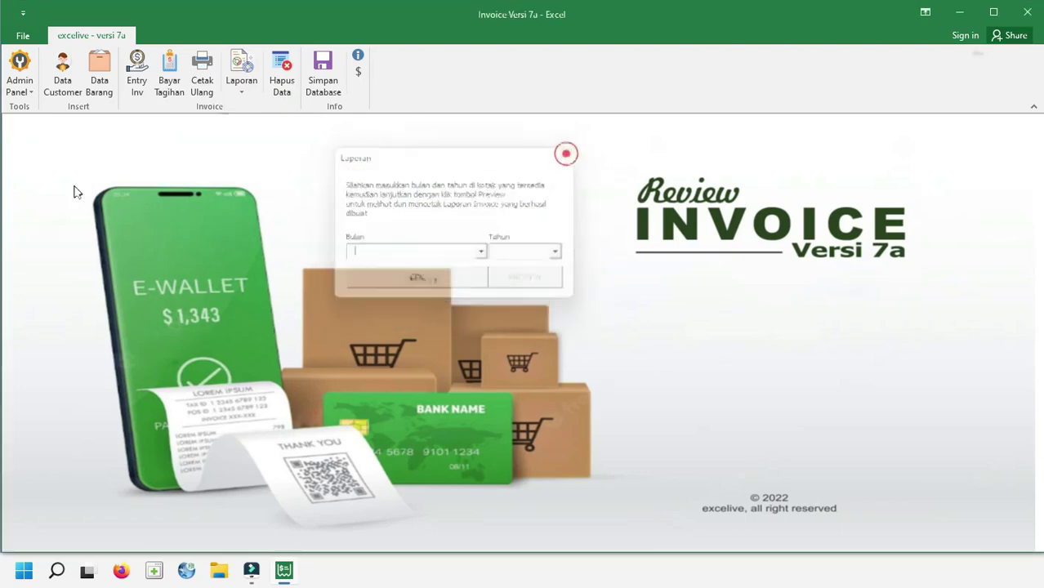
left_click(239, 92)
left_click(283, 128)
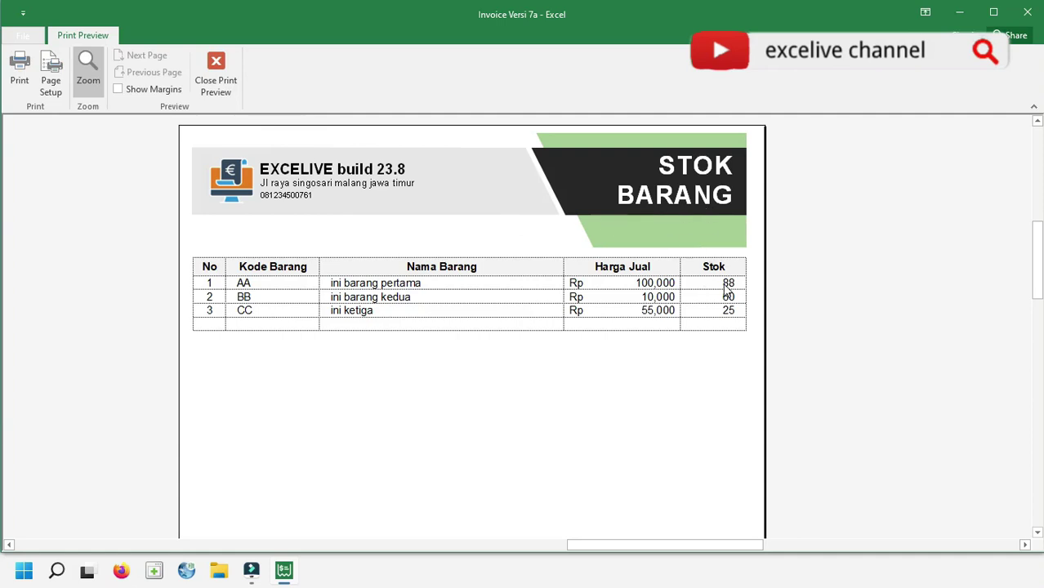
left_click(216, 73)
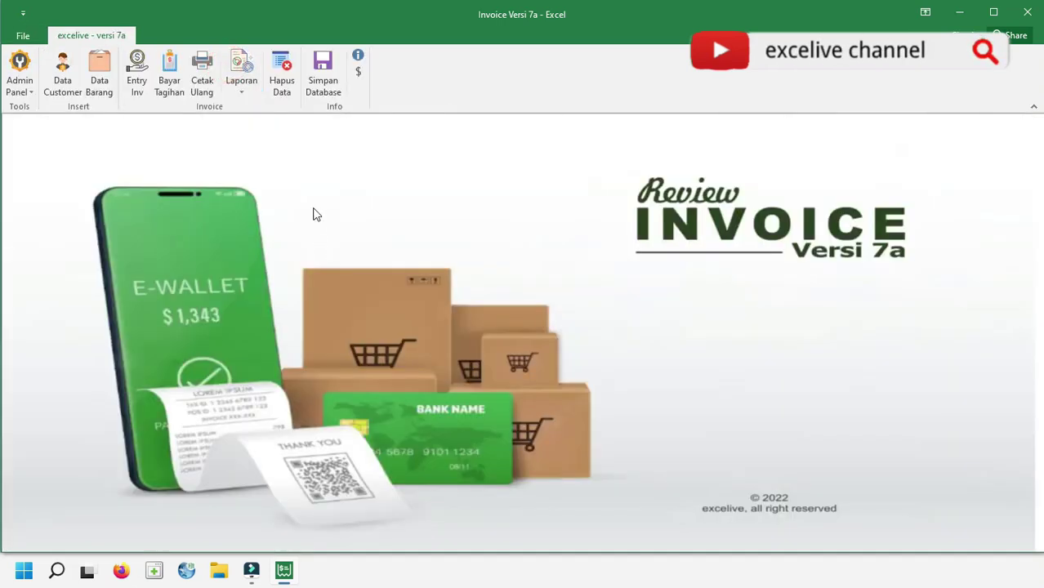
left_click(242, 85)
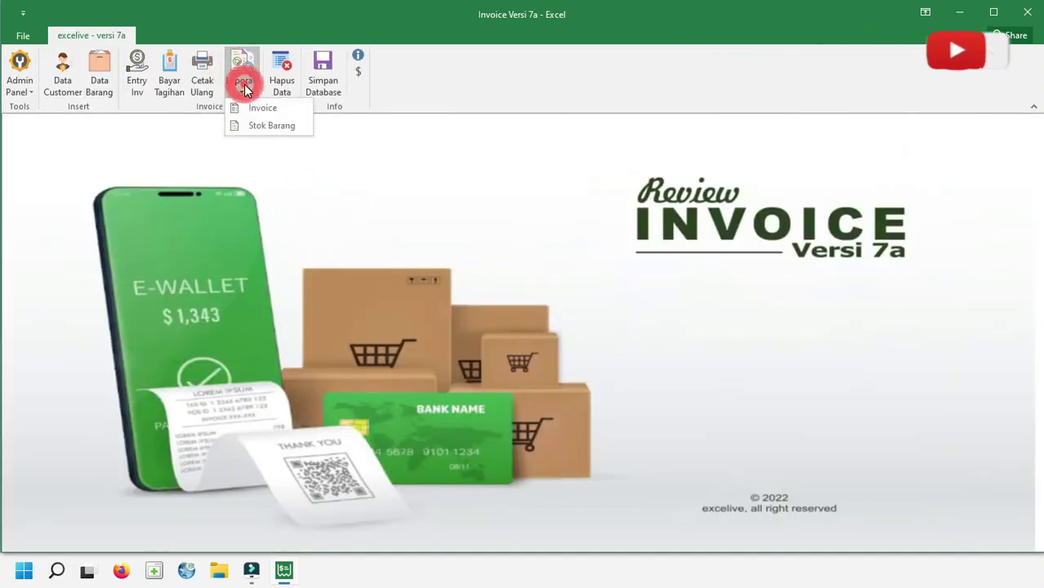
left_click(288, 131)
scroll(519, 273, "down", 1)
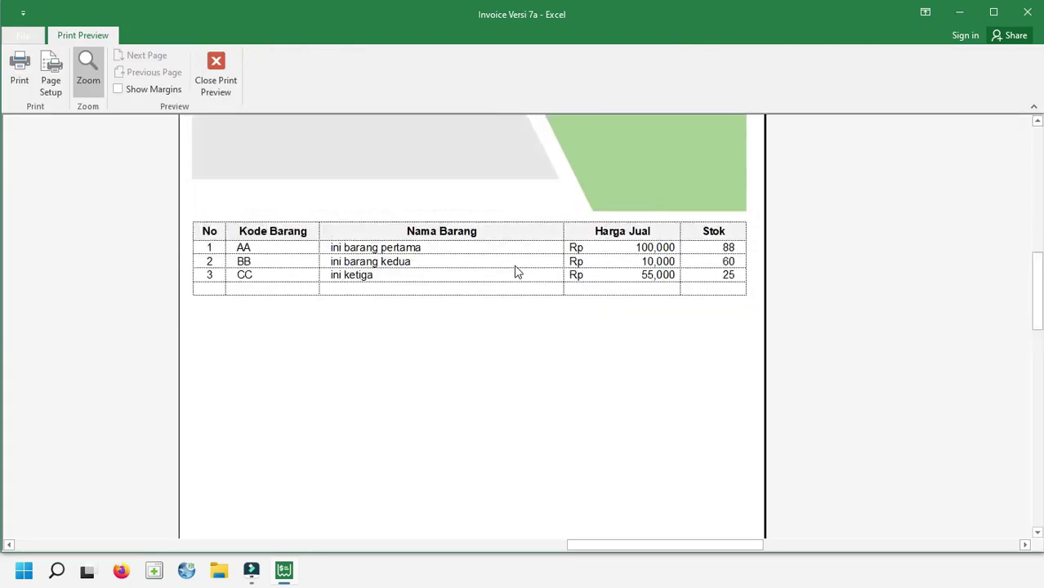
scroll(516, 273, "up", 1)
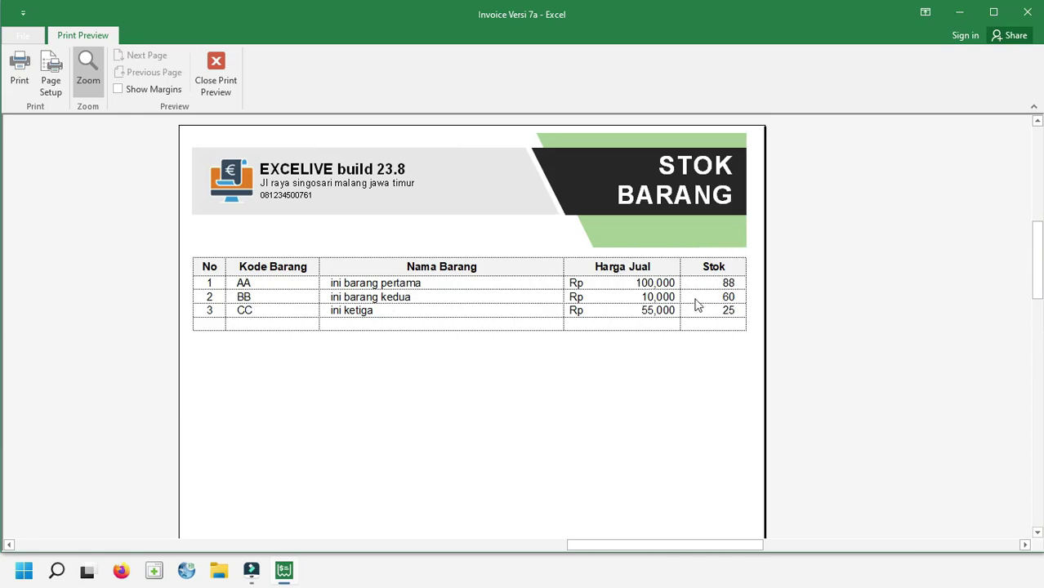
scroll(698, 305, "down", 4)
left_click(643, 287)
left_click(232, 78)
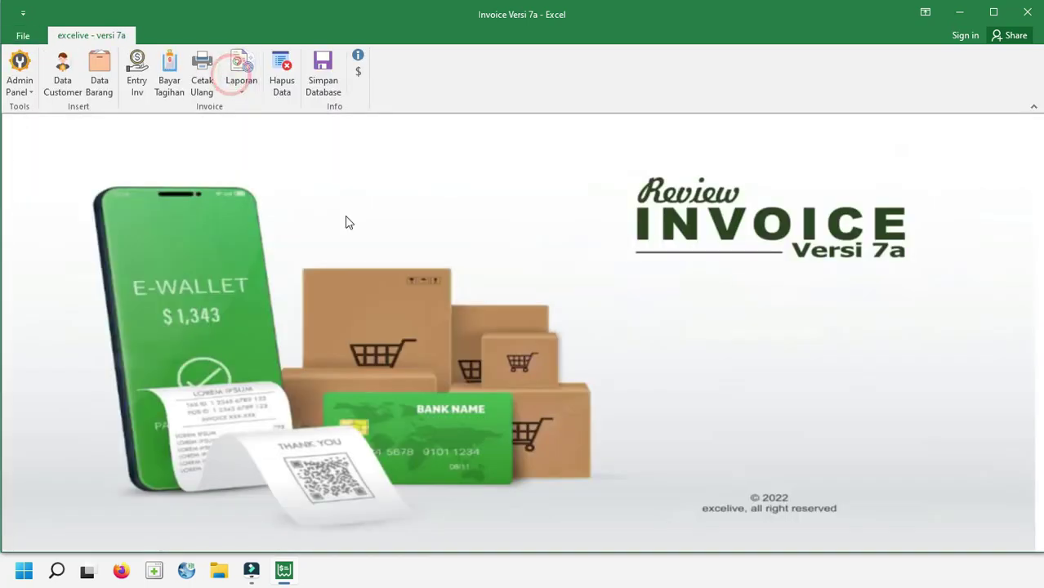